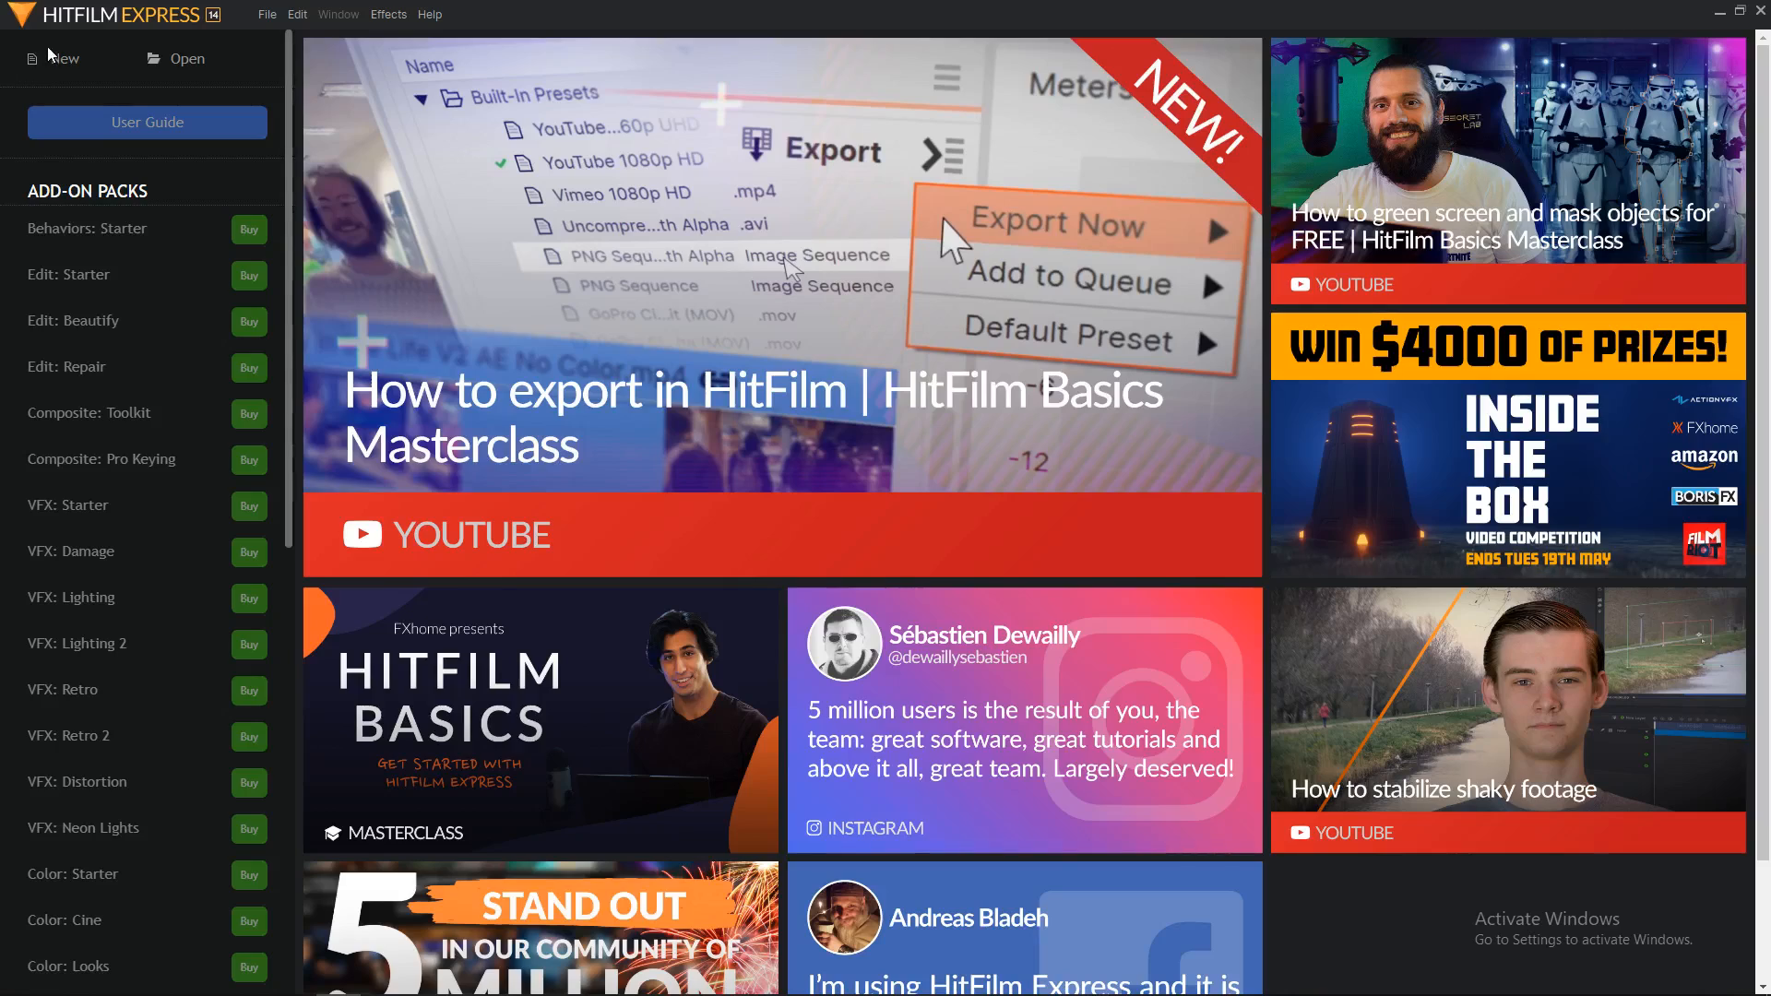
Step: Create a new project with the default 1080p Full HD @ 30 fps template
{"action": "left_click", "coordinate": [49, 58]}
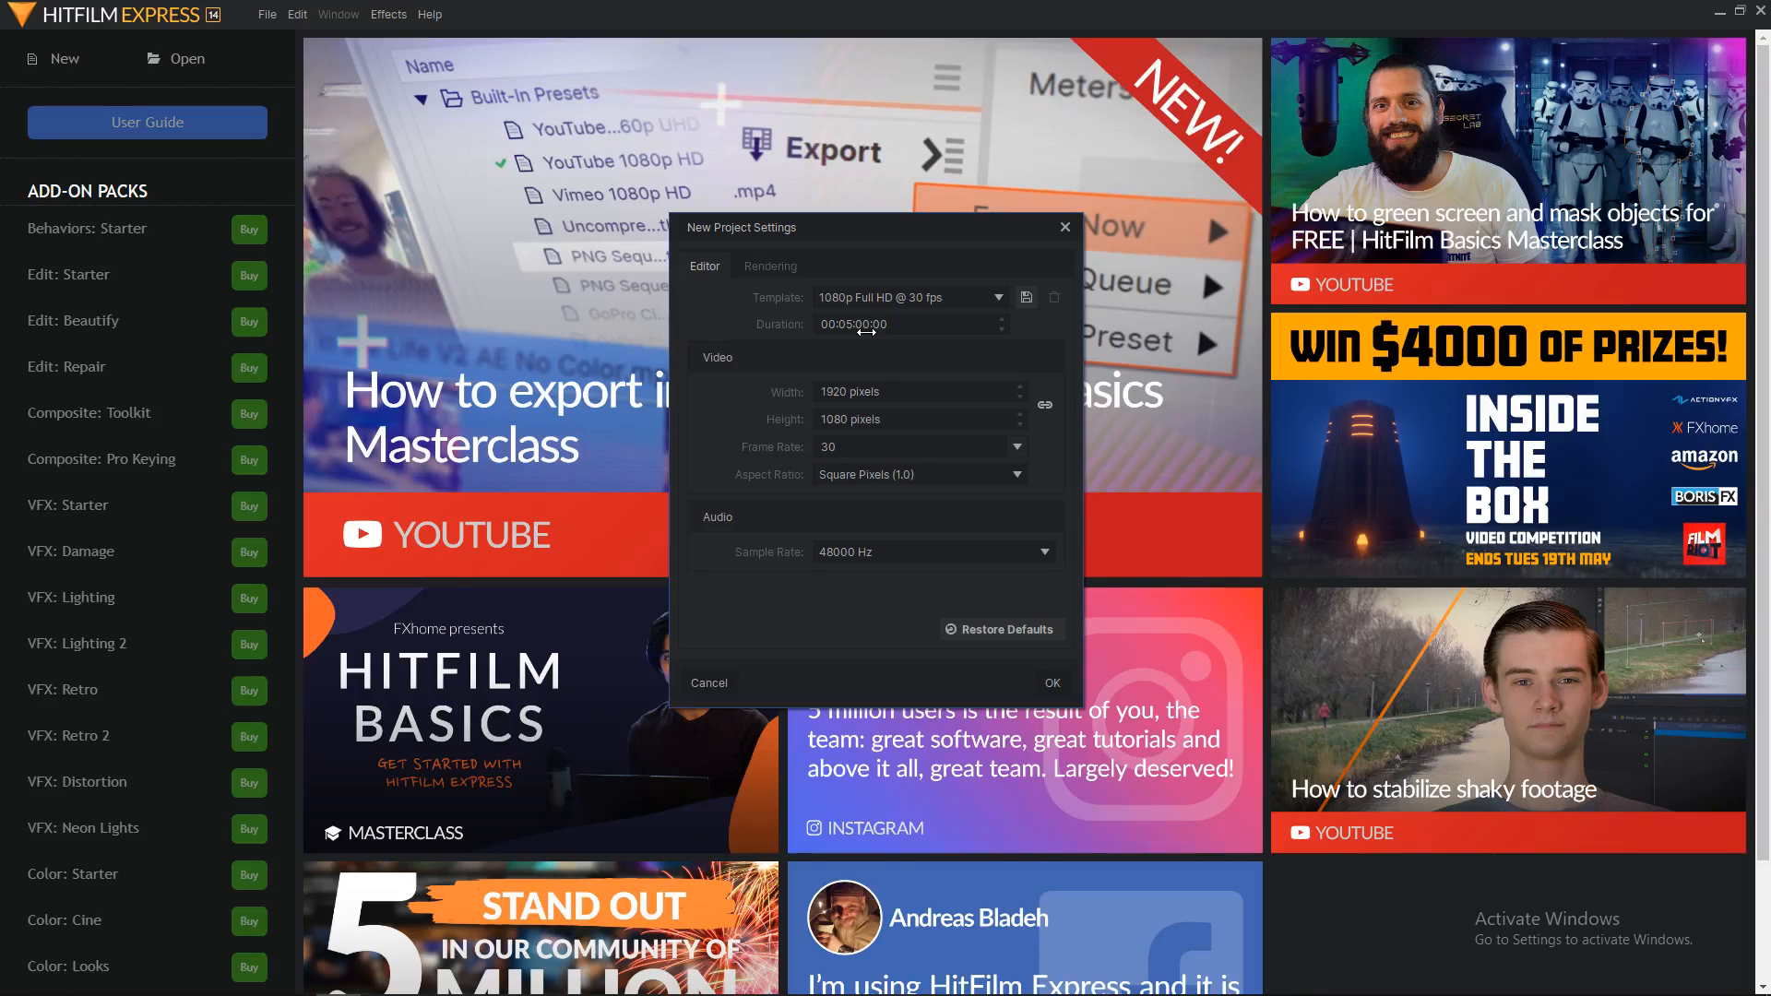
{"action": "left_click", "coordinate": [1050, 682]}
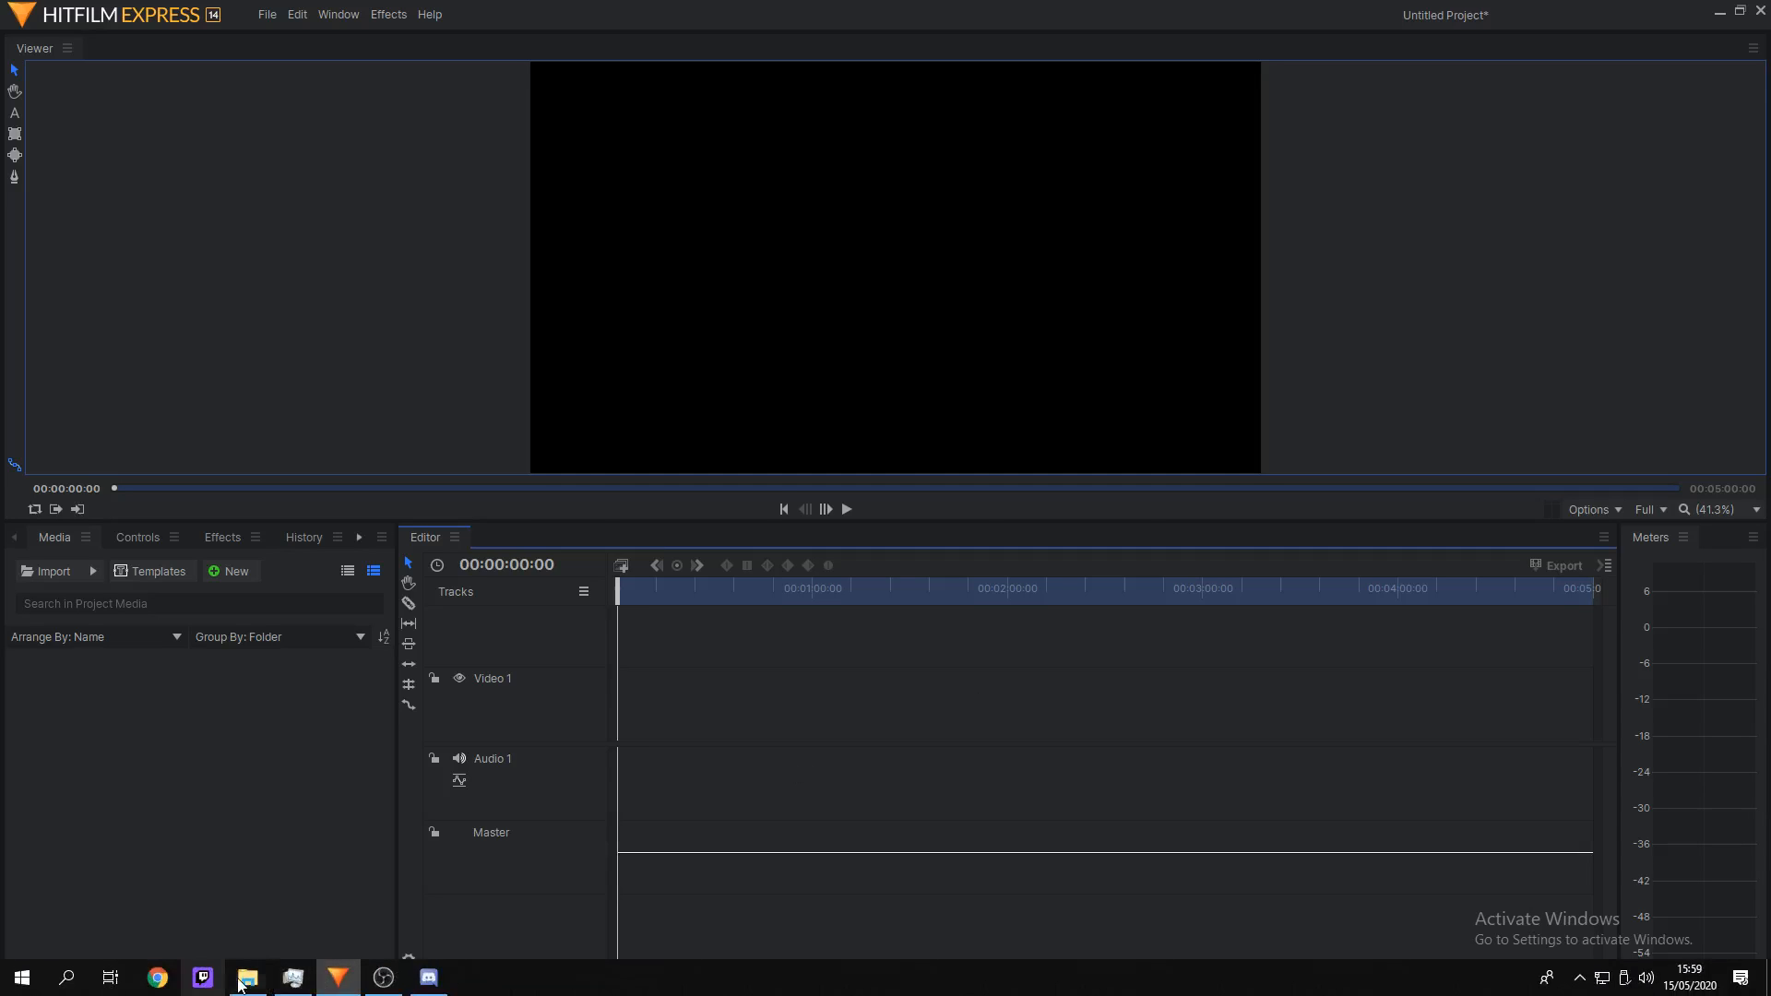
Step: Drag Pexels Videos 1720219.mp4 and 2675510.mp4 from Downloads into the Media panel
{"action": "left_click", "coordinate": [247, 988]}
{"action": "left_click_drag", "start_coordinate": [715, 457], "coordinate": [264, 868]}
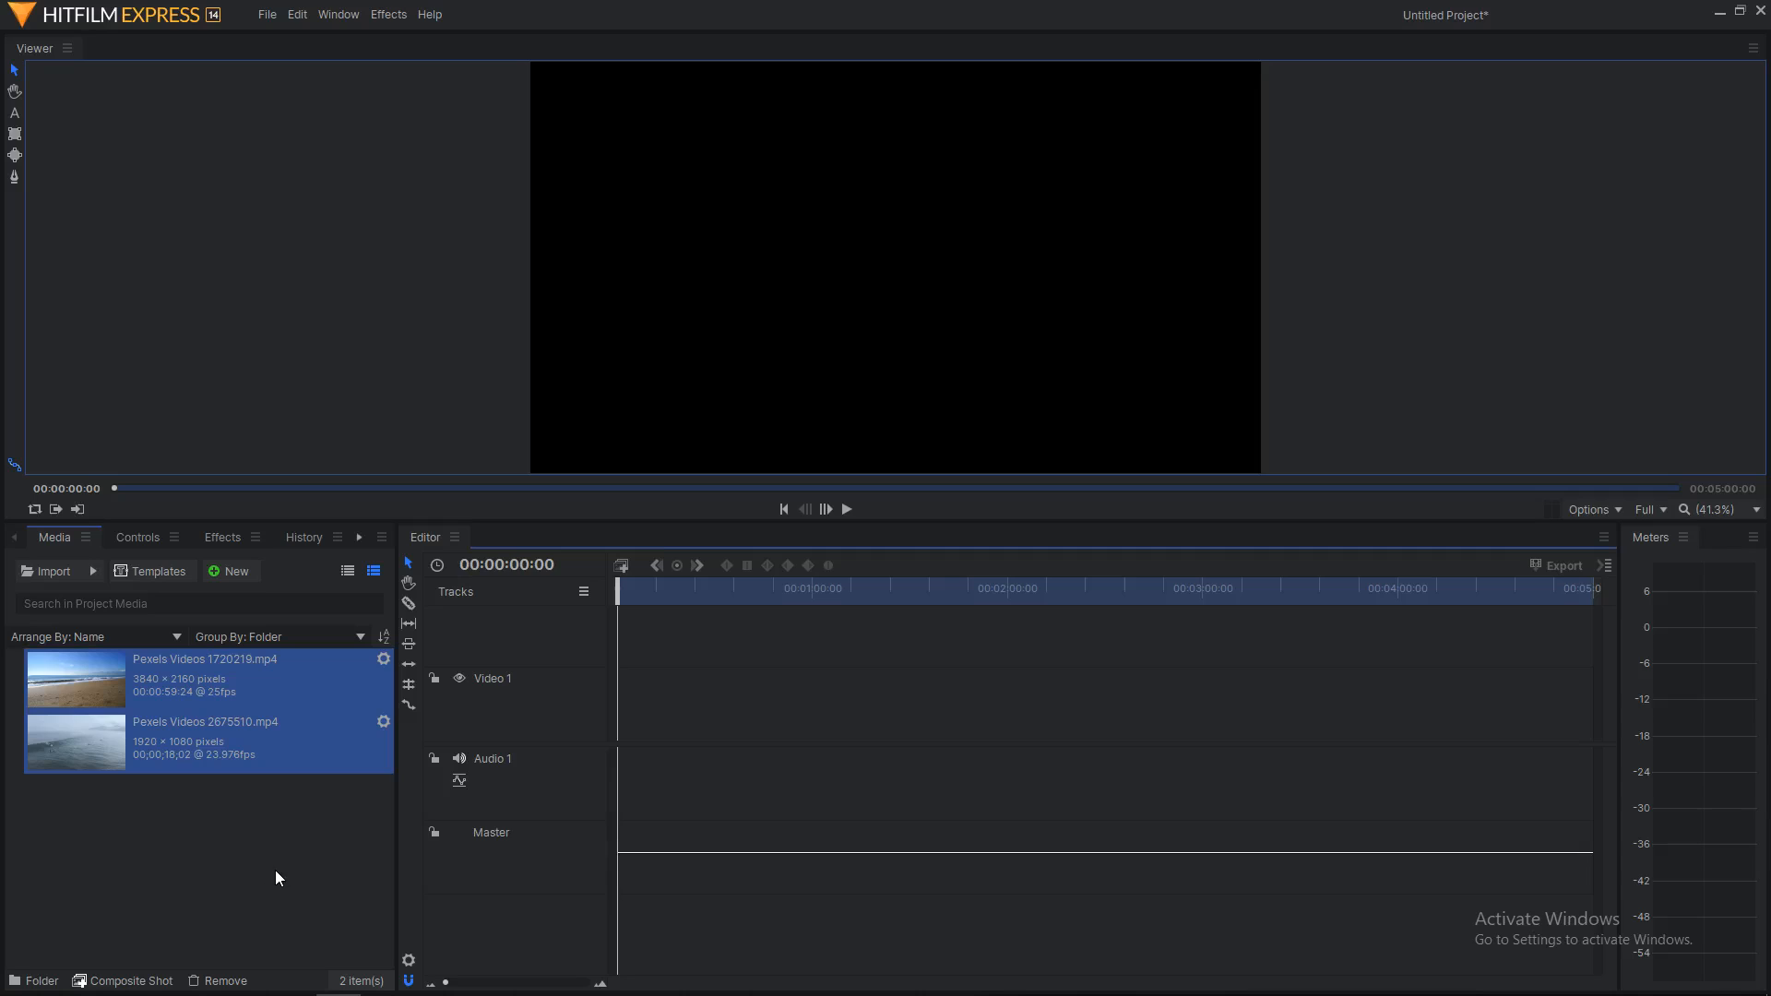
{"action": "left_click", "coordinate": [260, 895]}
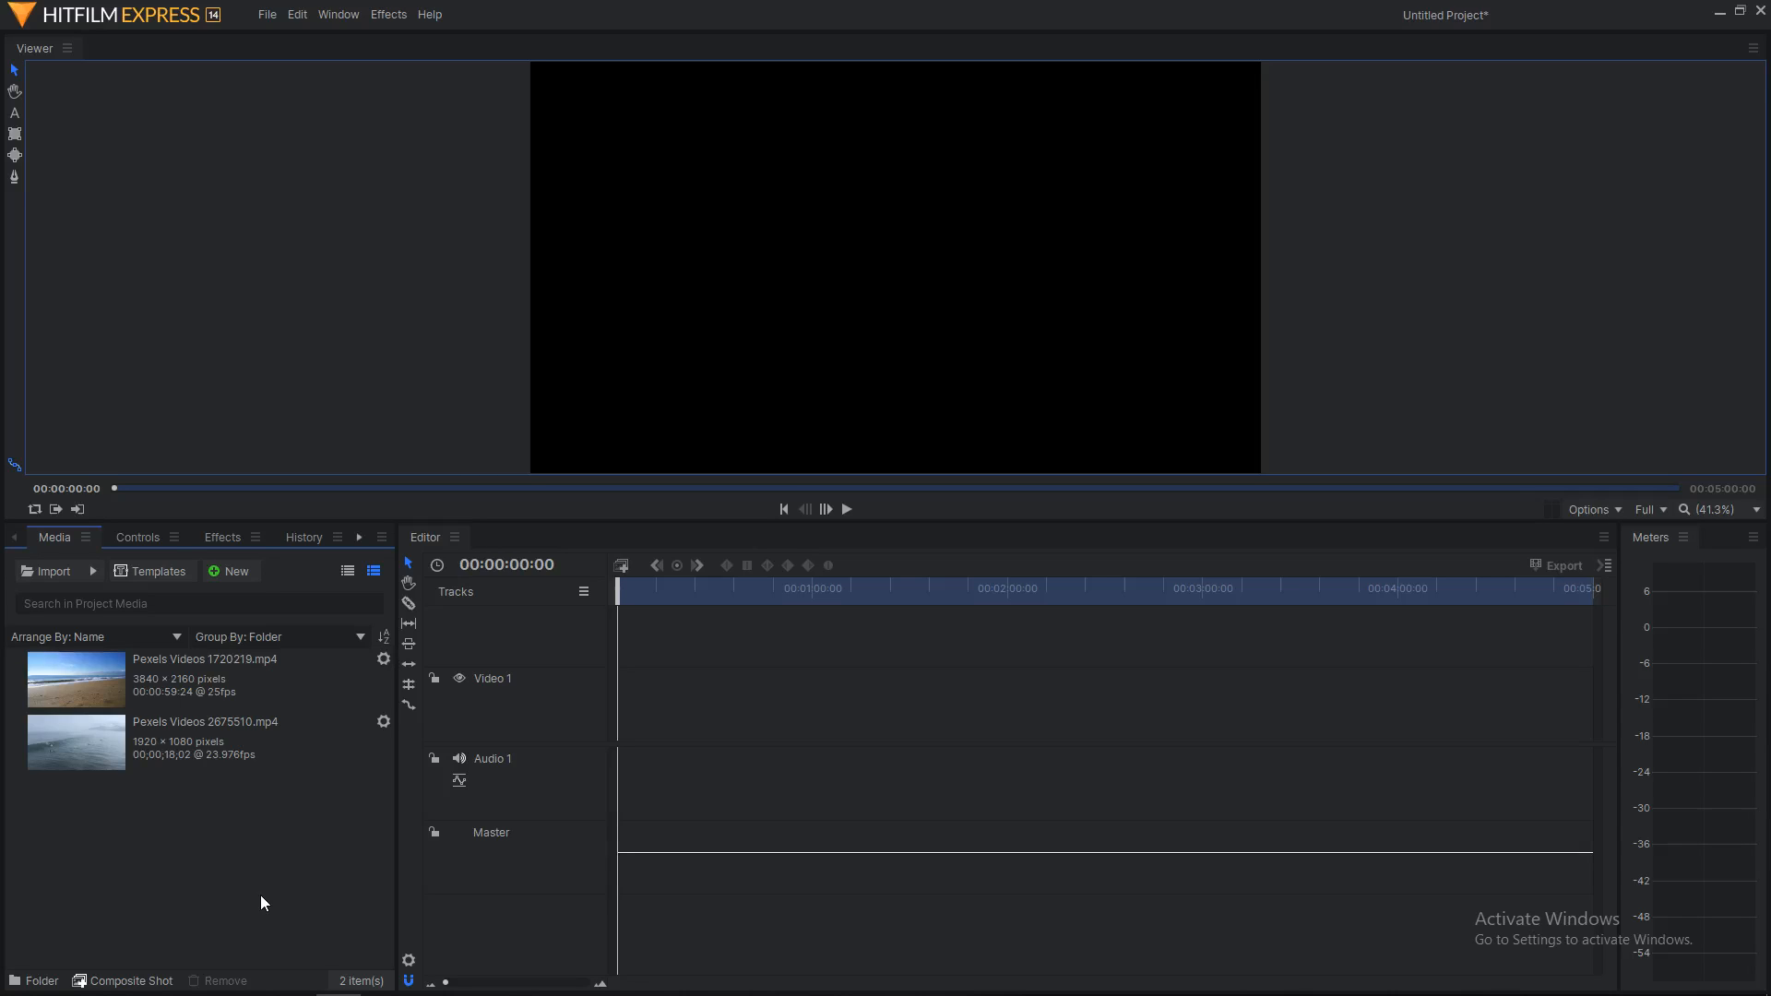
Step: Place Pexels Videos 2675510.mp4 on the Video 1 track and preview it
{"action": "left_click_drag", "start_coordinate": [247, 751], "coordinate": [620, 705]}
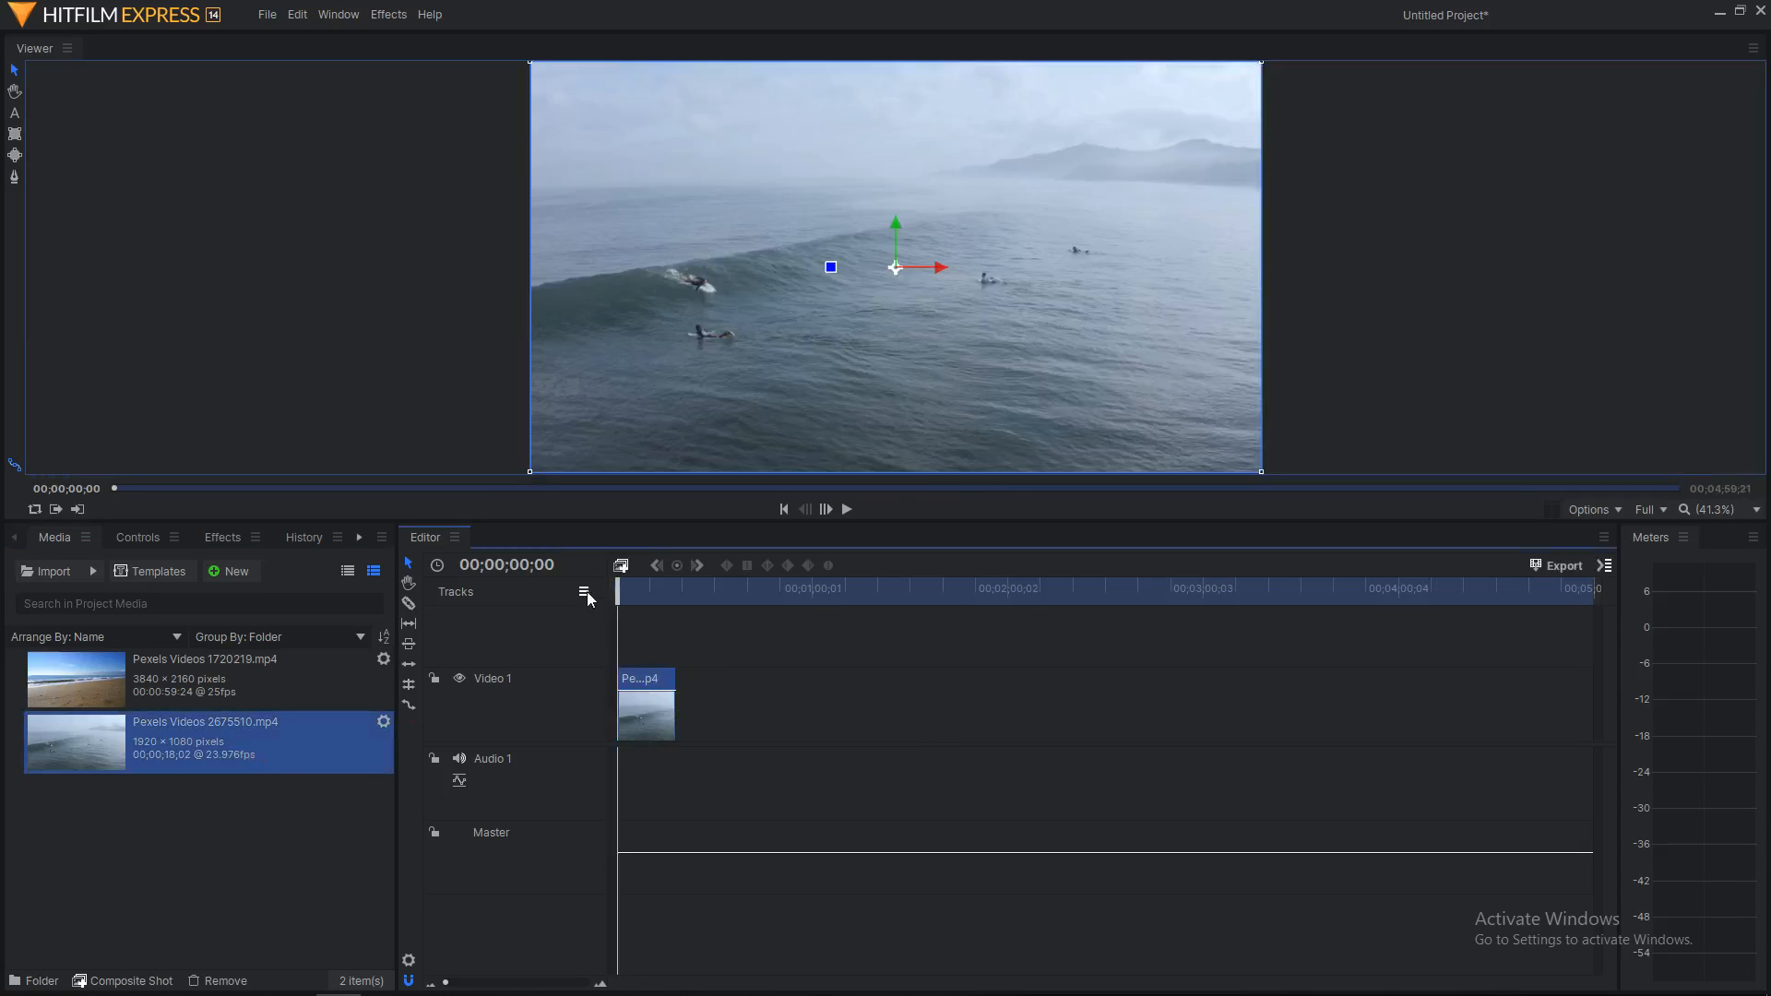
{"action": "left_click", "coordinate": [848, 510]}
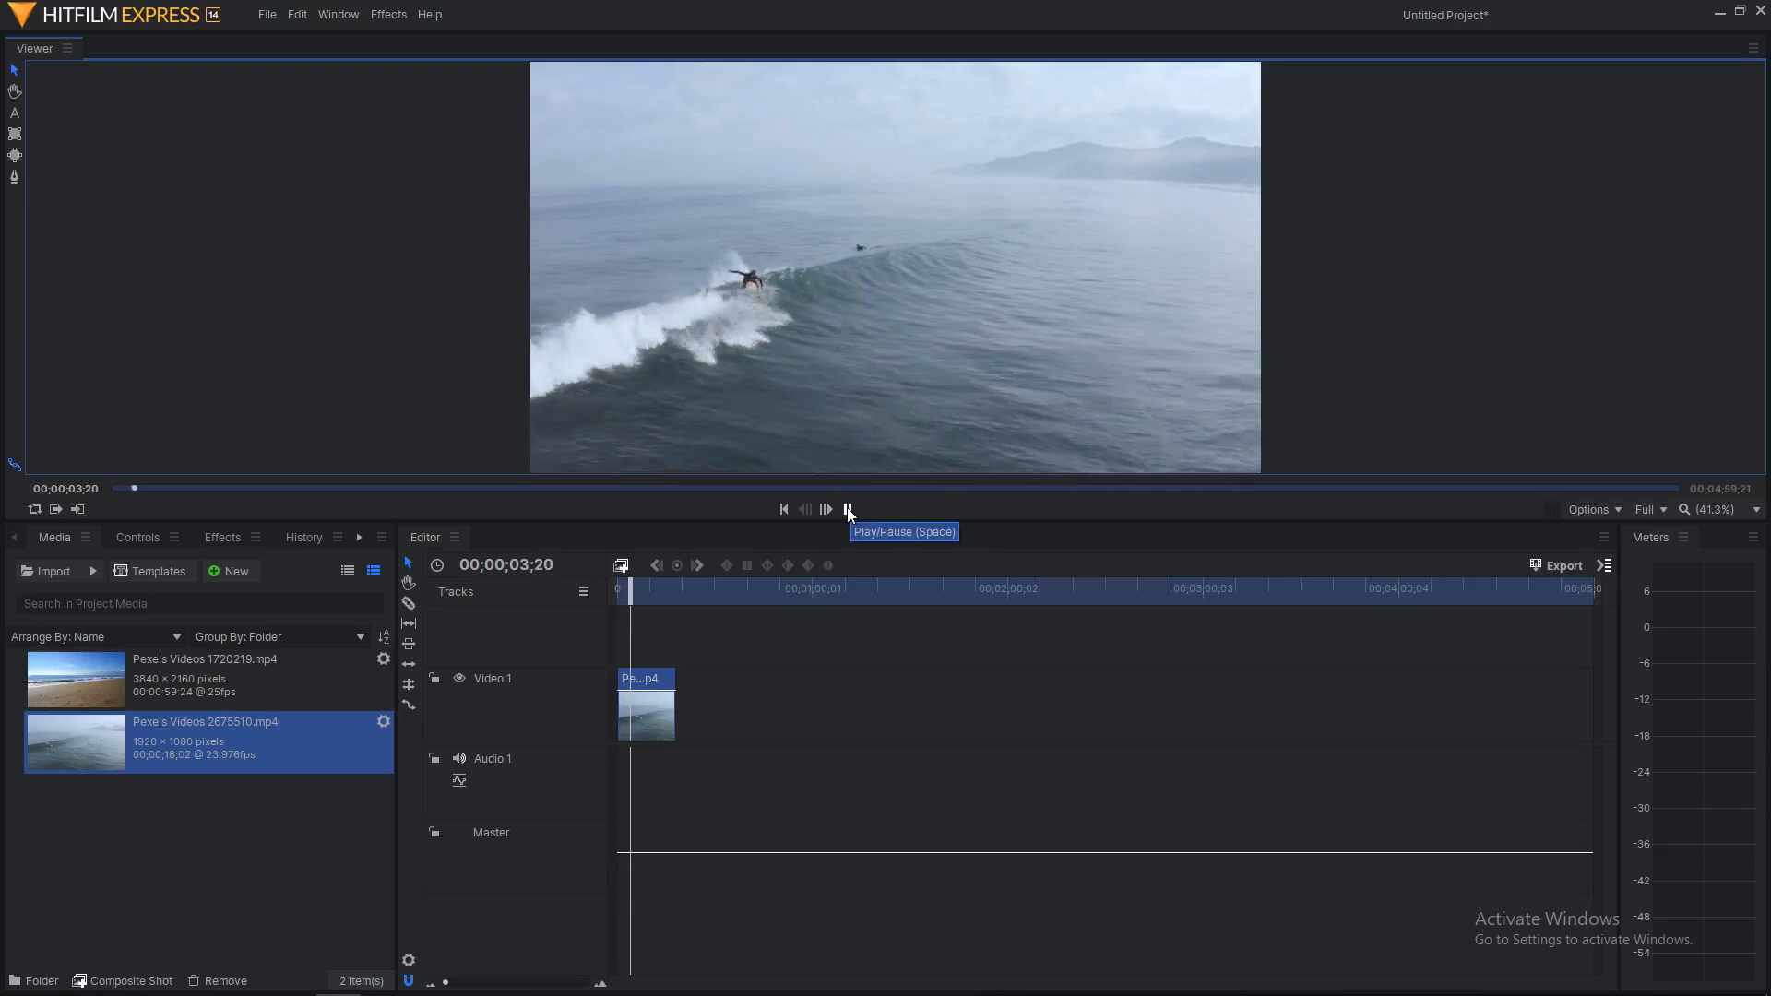
{"action": "left_click", "coordinate": [848, 510]}
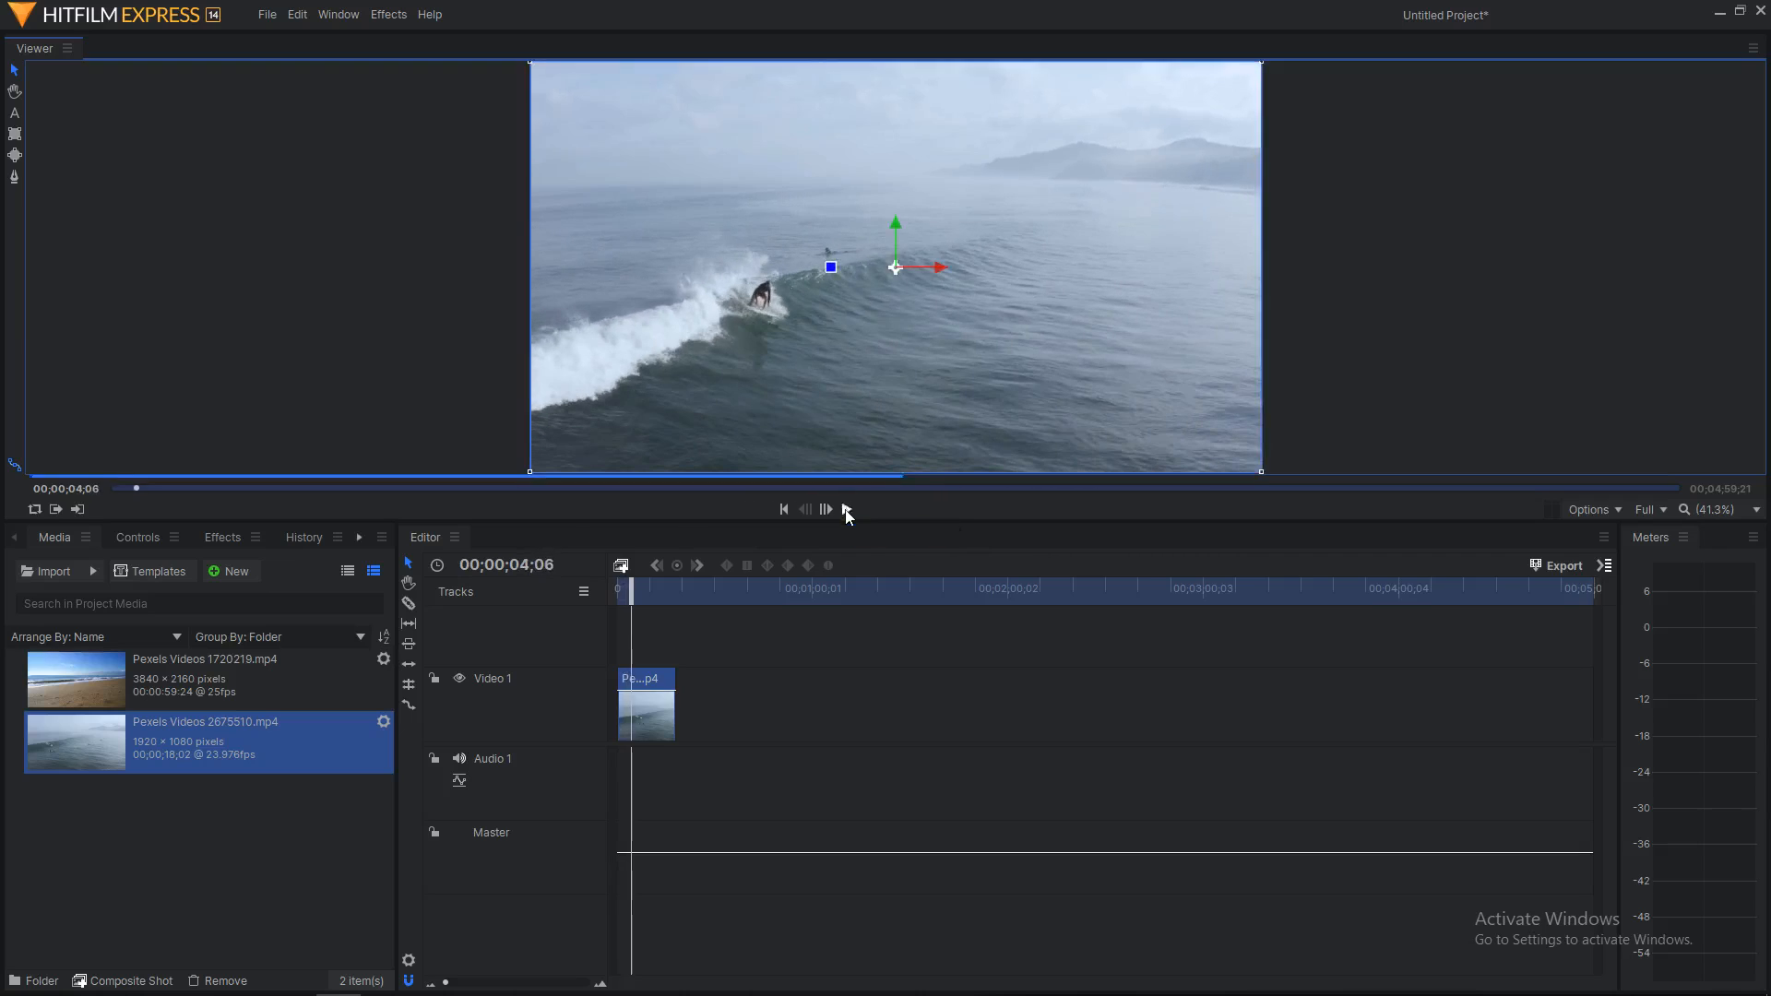
Step: Set the surfing clip's speed to 70% in Speed/Duration and play it back
{"action": "right_click", "coordinate": [650, 725]}
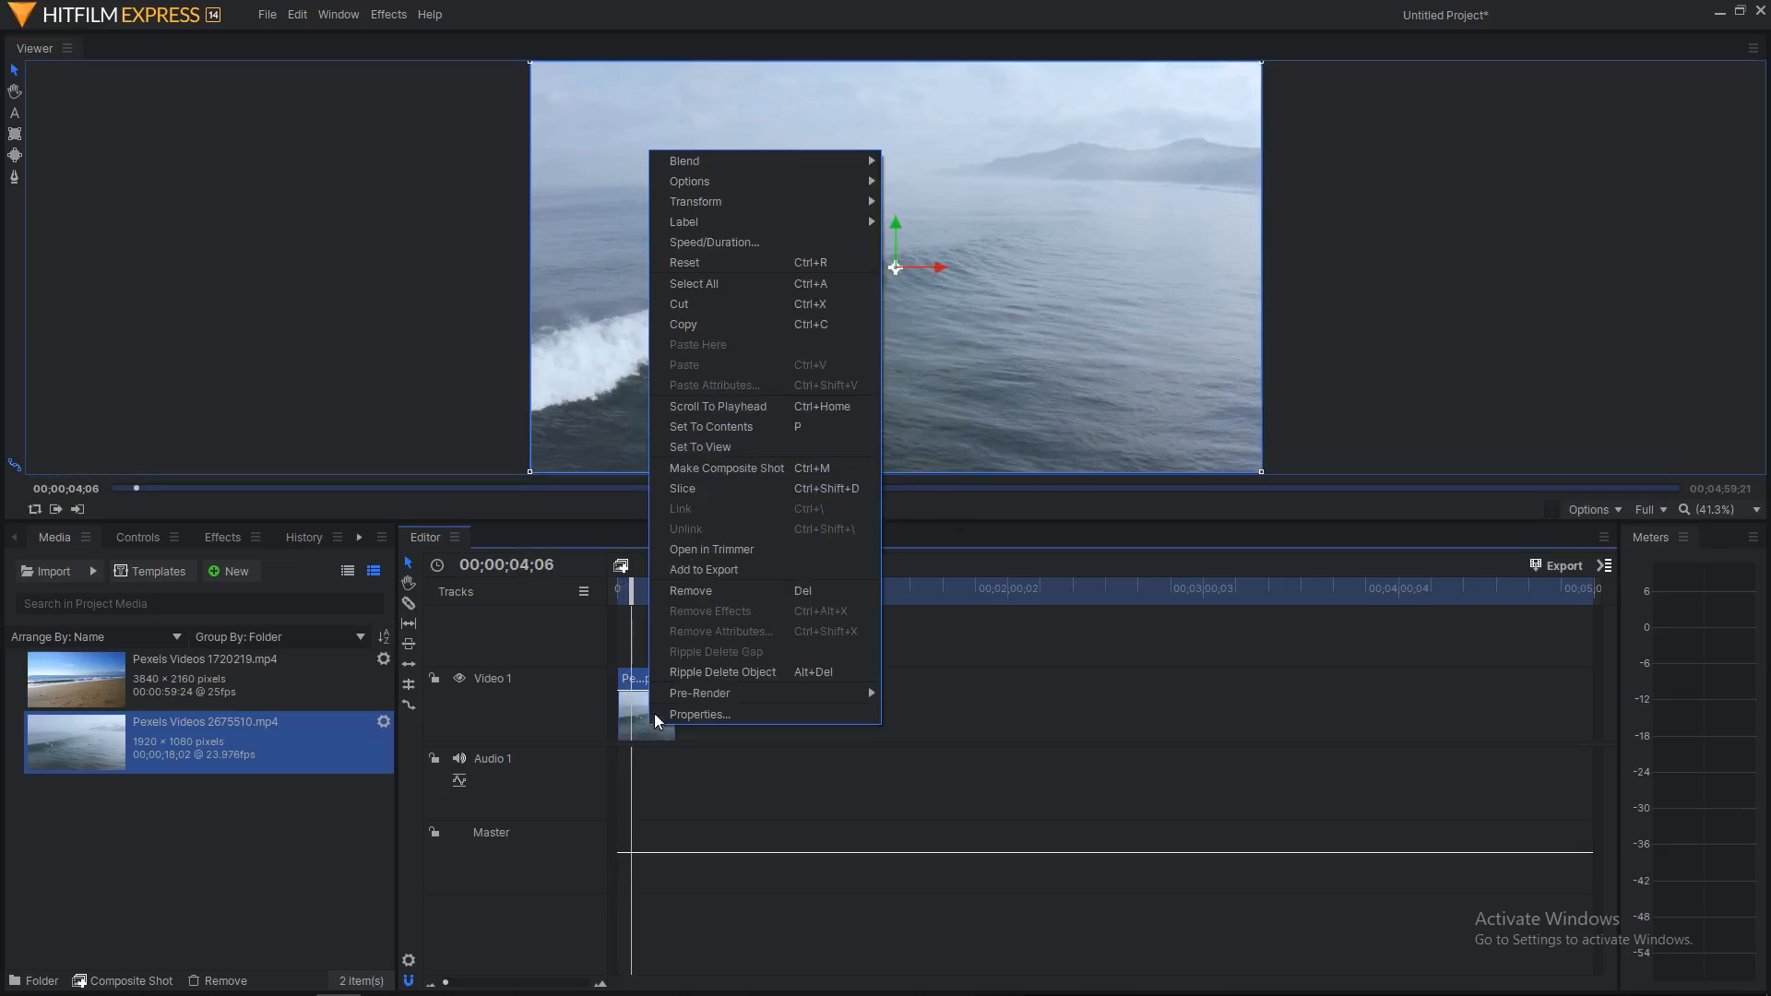
{"action": "left_click", "coordinate": [716, 242]}
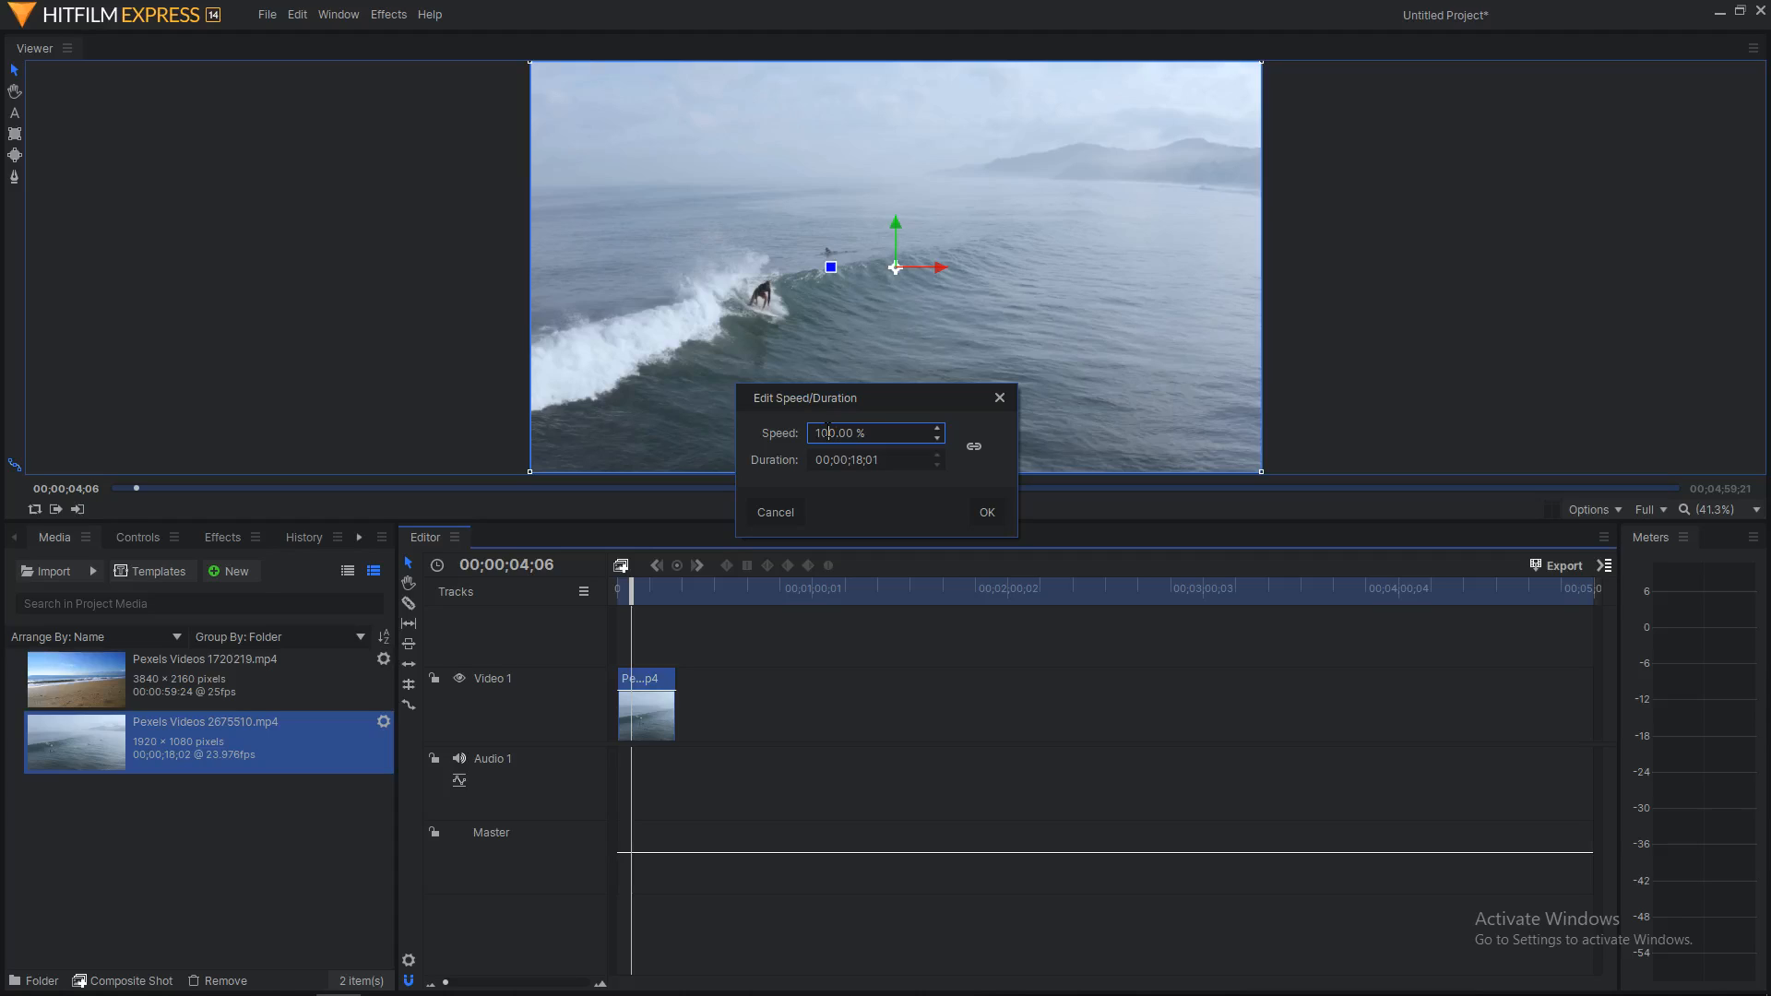
{"action": "key", "text": "BackSpace"}
{"action": "key", "text": "BackSpace"}
{"action": "type", "text": "70"}
{"action": "key", "text": "BackSpace"}
{"action": "key", "text": "BackSpace"}
{"action": "type", "text": "7"}
{"action": "key", "text": "Return"}
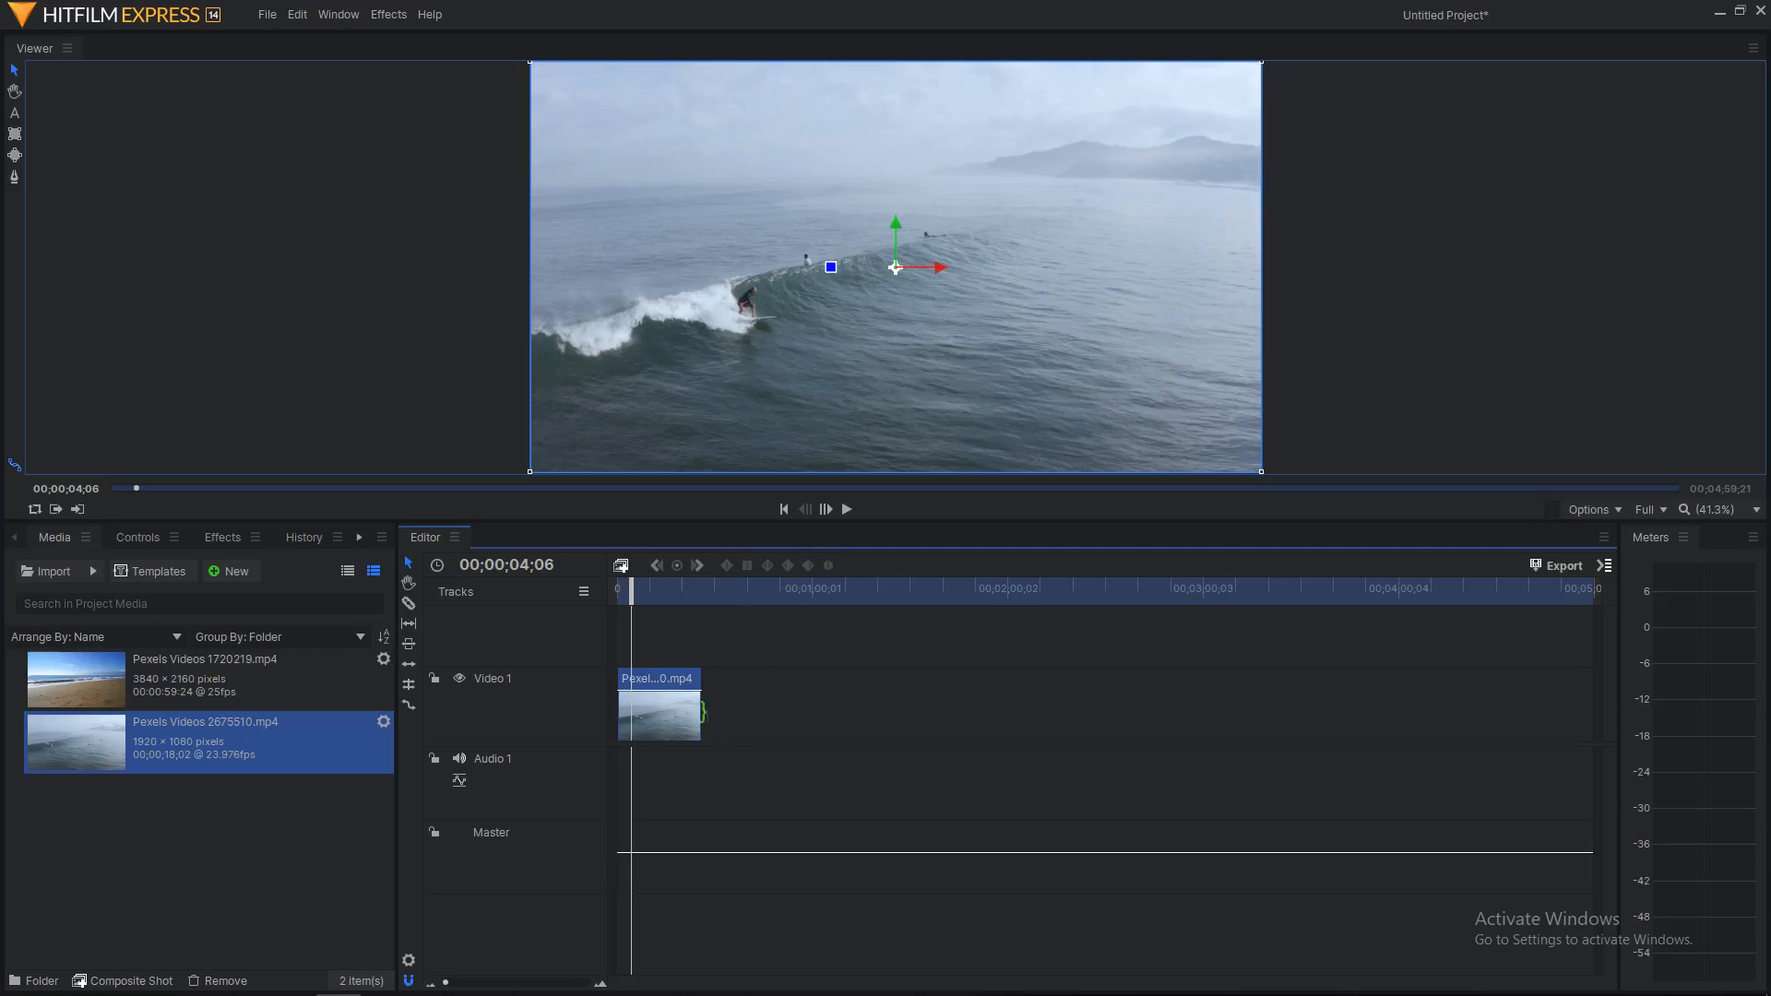
{"action": "left_click", "coordinate": [846, 511]}
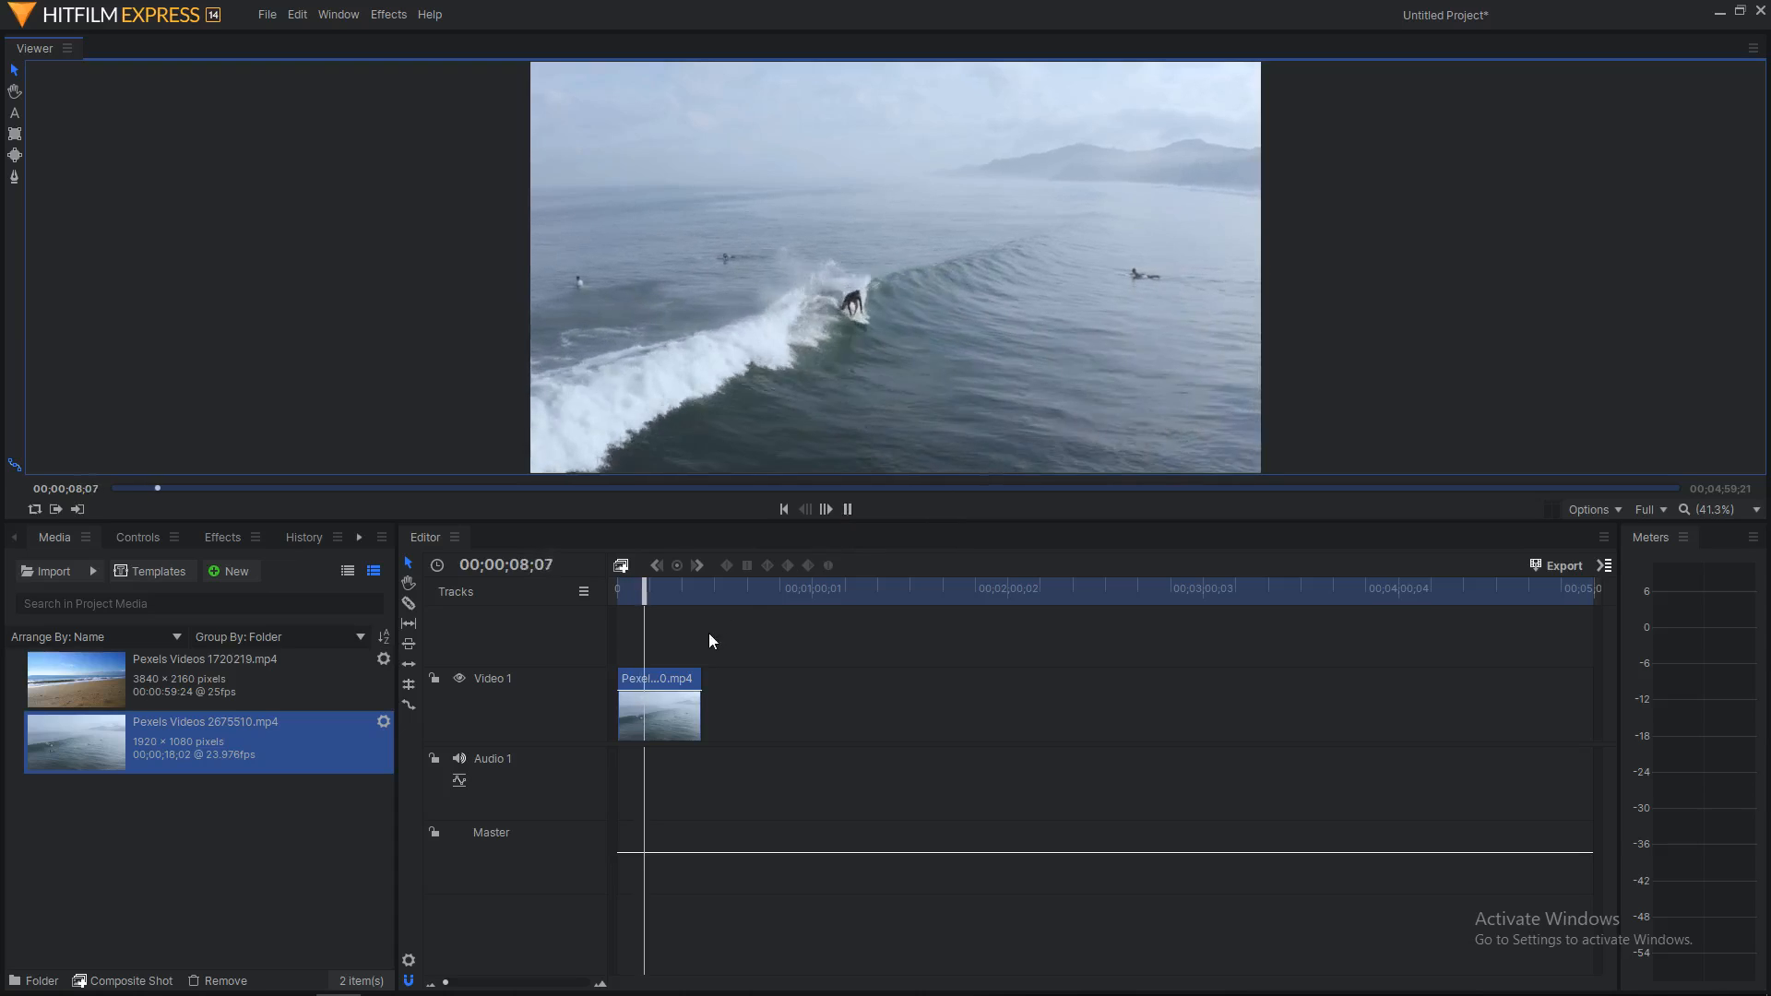
Step: Add Pexels Videos 1720219.mp4 after the surfing clip, move the surfing clip to Video 2, and overlap them
{"action": "left_click_drag", "start_coordinate": [210, 687], "coordinate": [703, 697]}
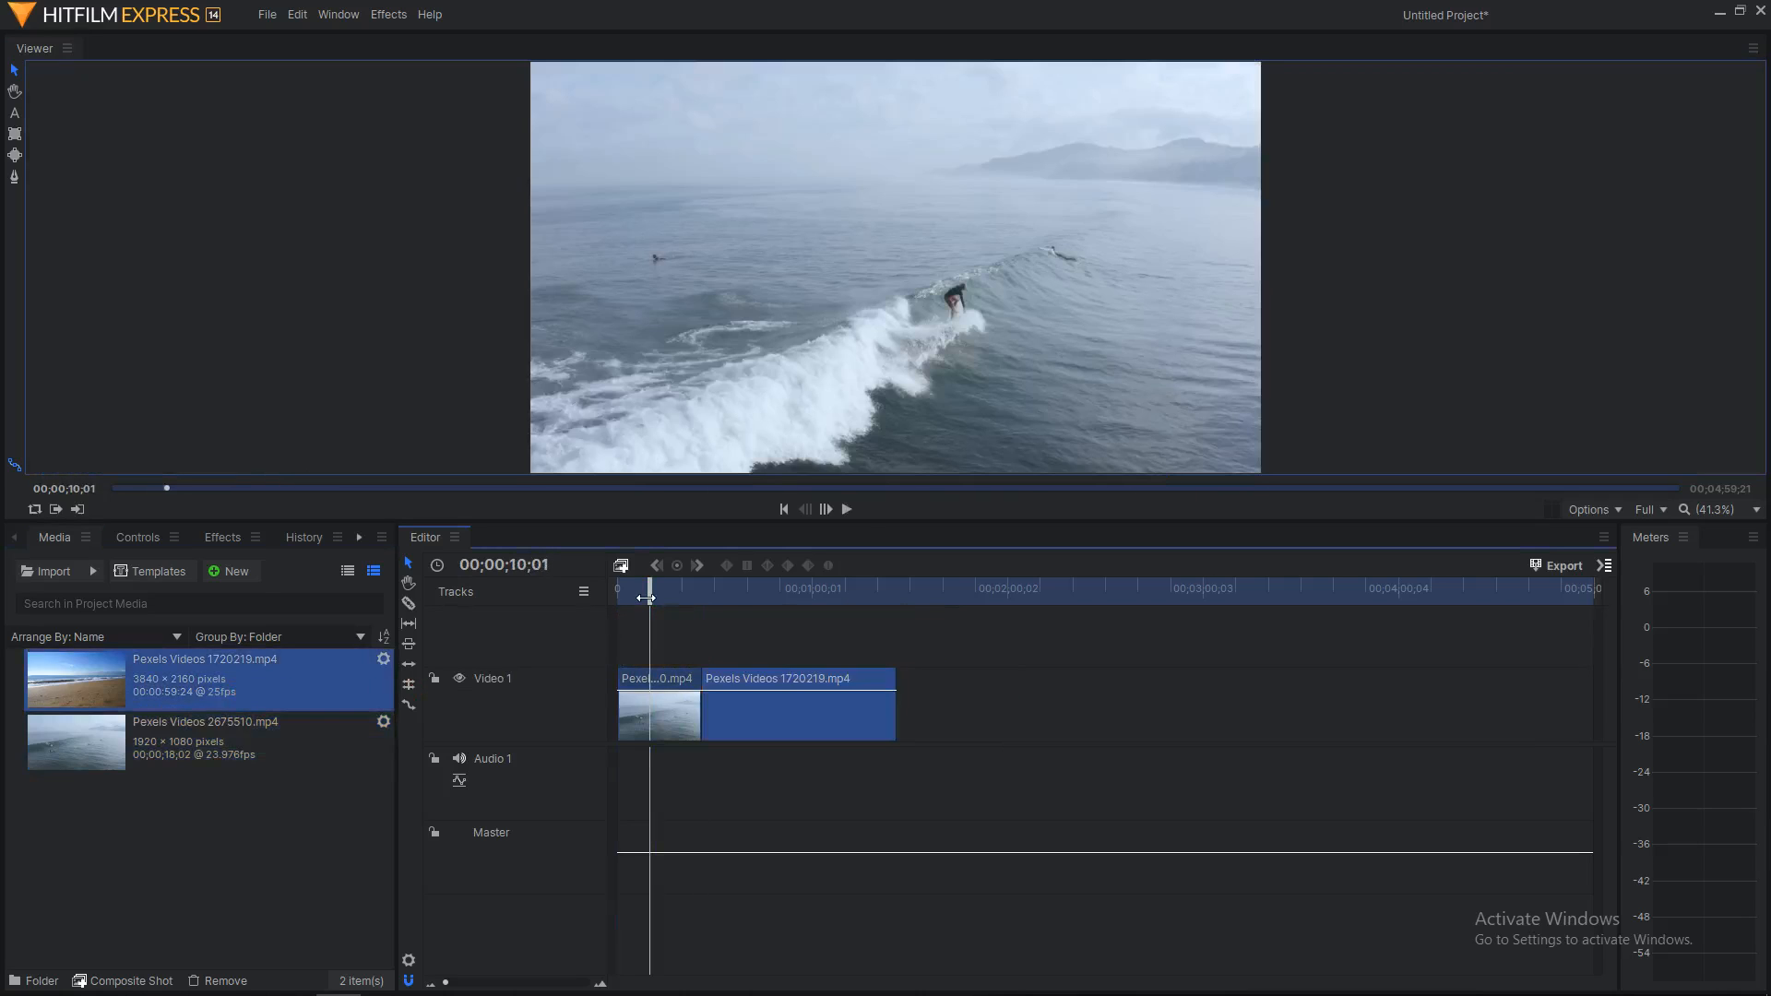
{"action": "left_click_drag", "start_coordinate": [649, 596], "coordinate": [698, 615]}
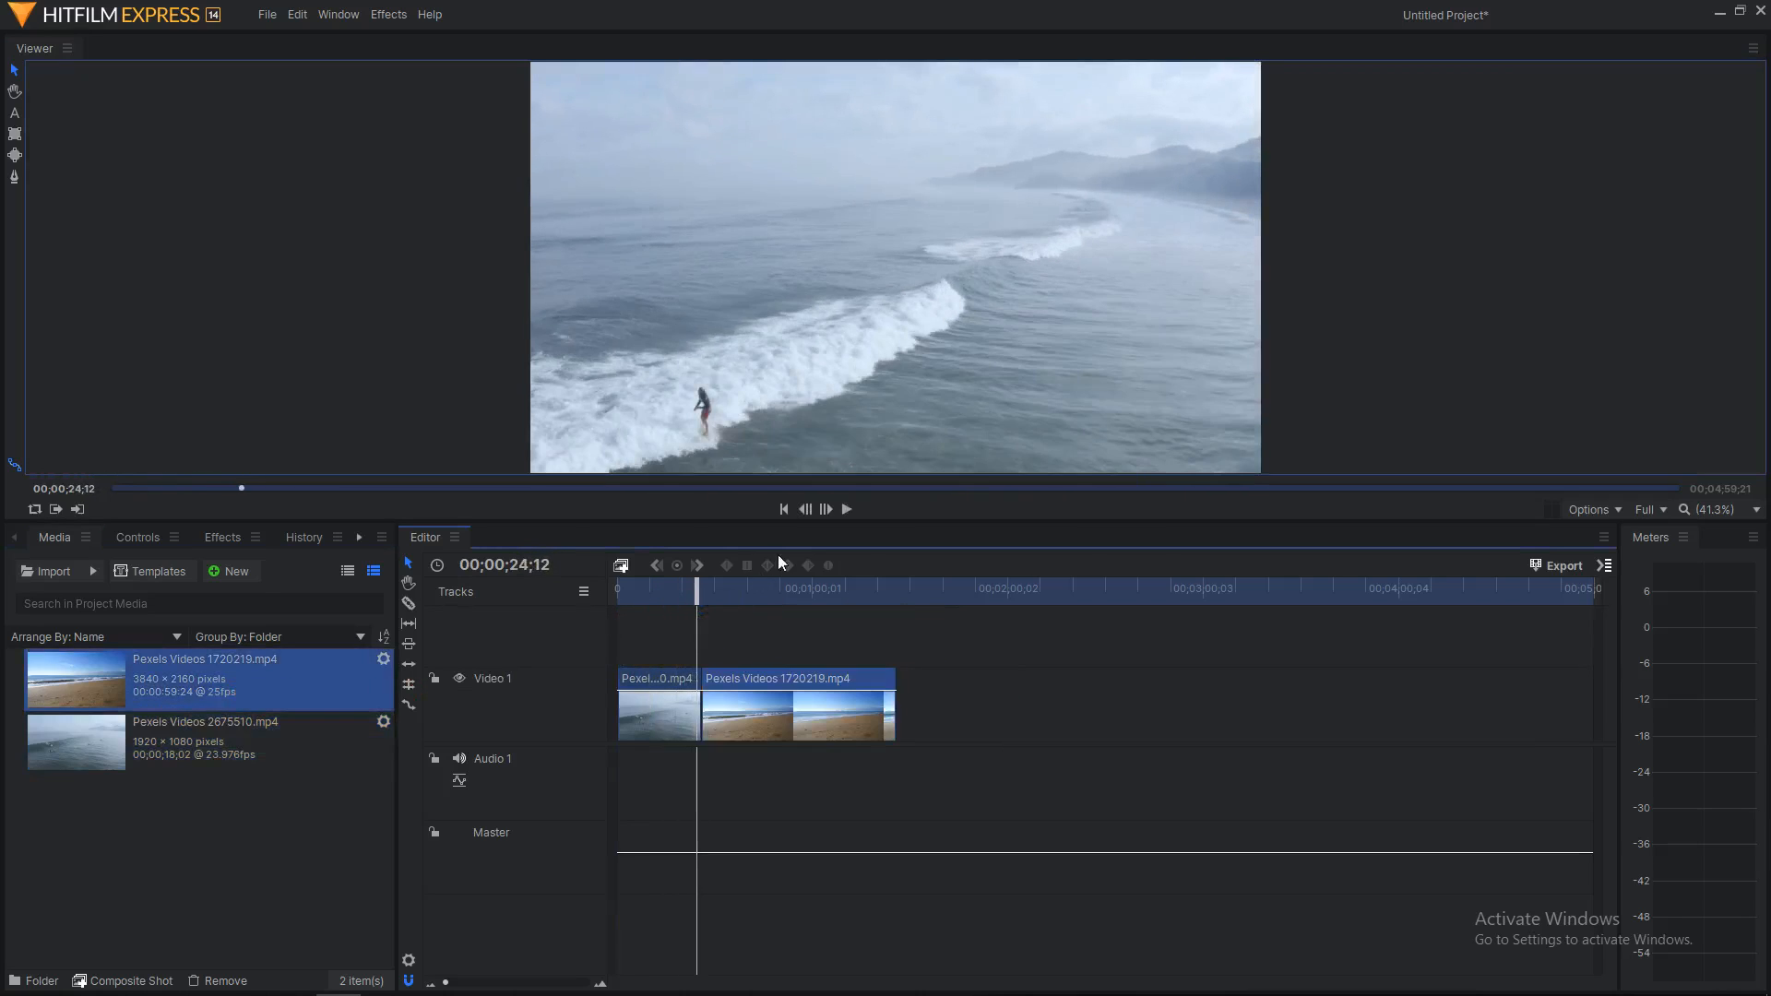
{"action": "left_click", "coordinate": [849, 508]}
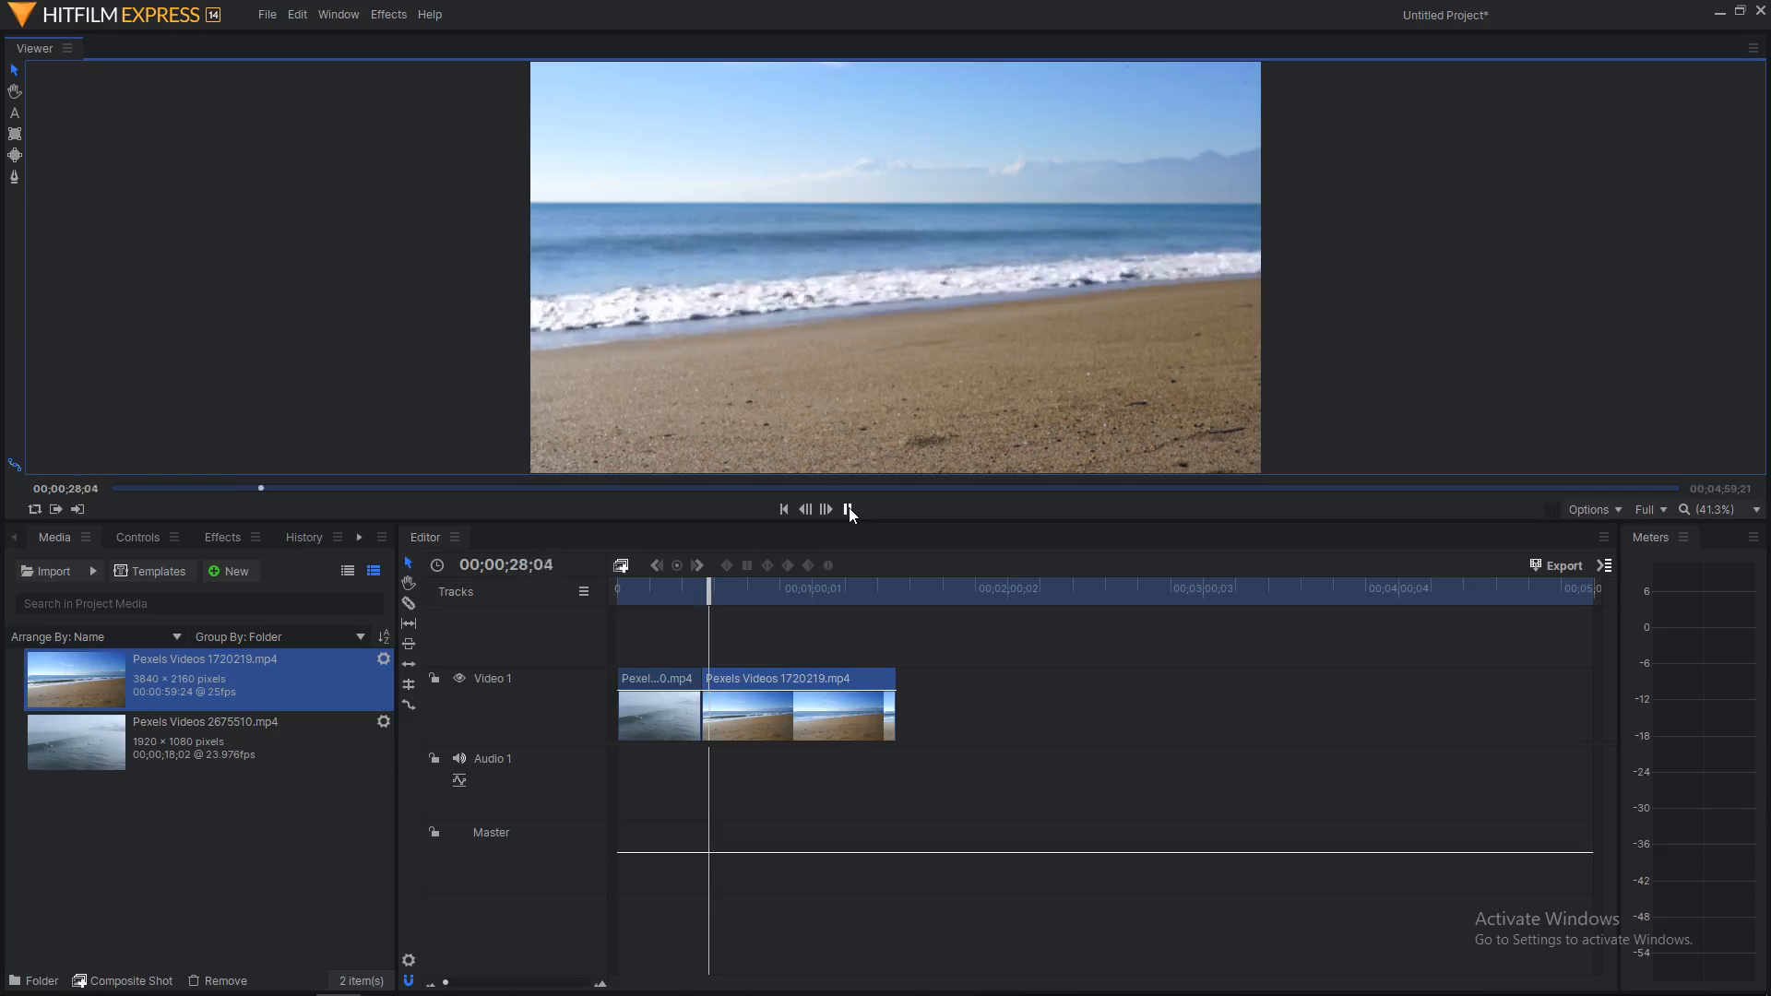
{"action": "left_click", "coordinate": [849, 508]}
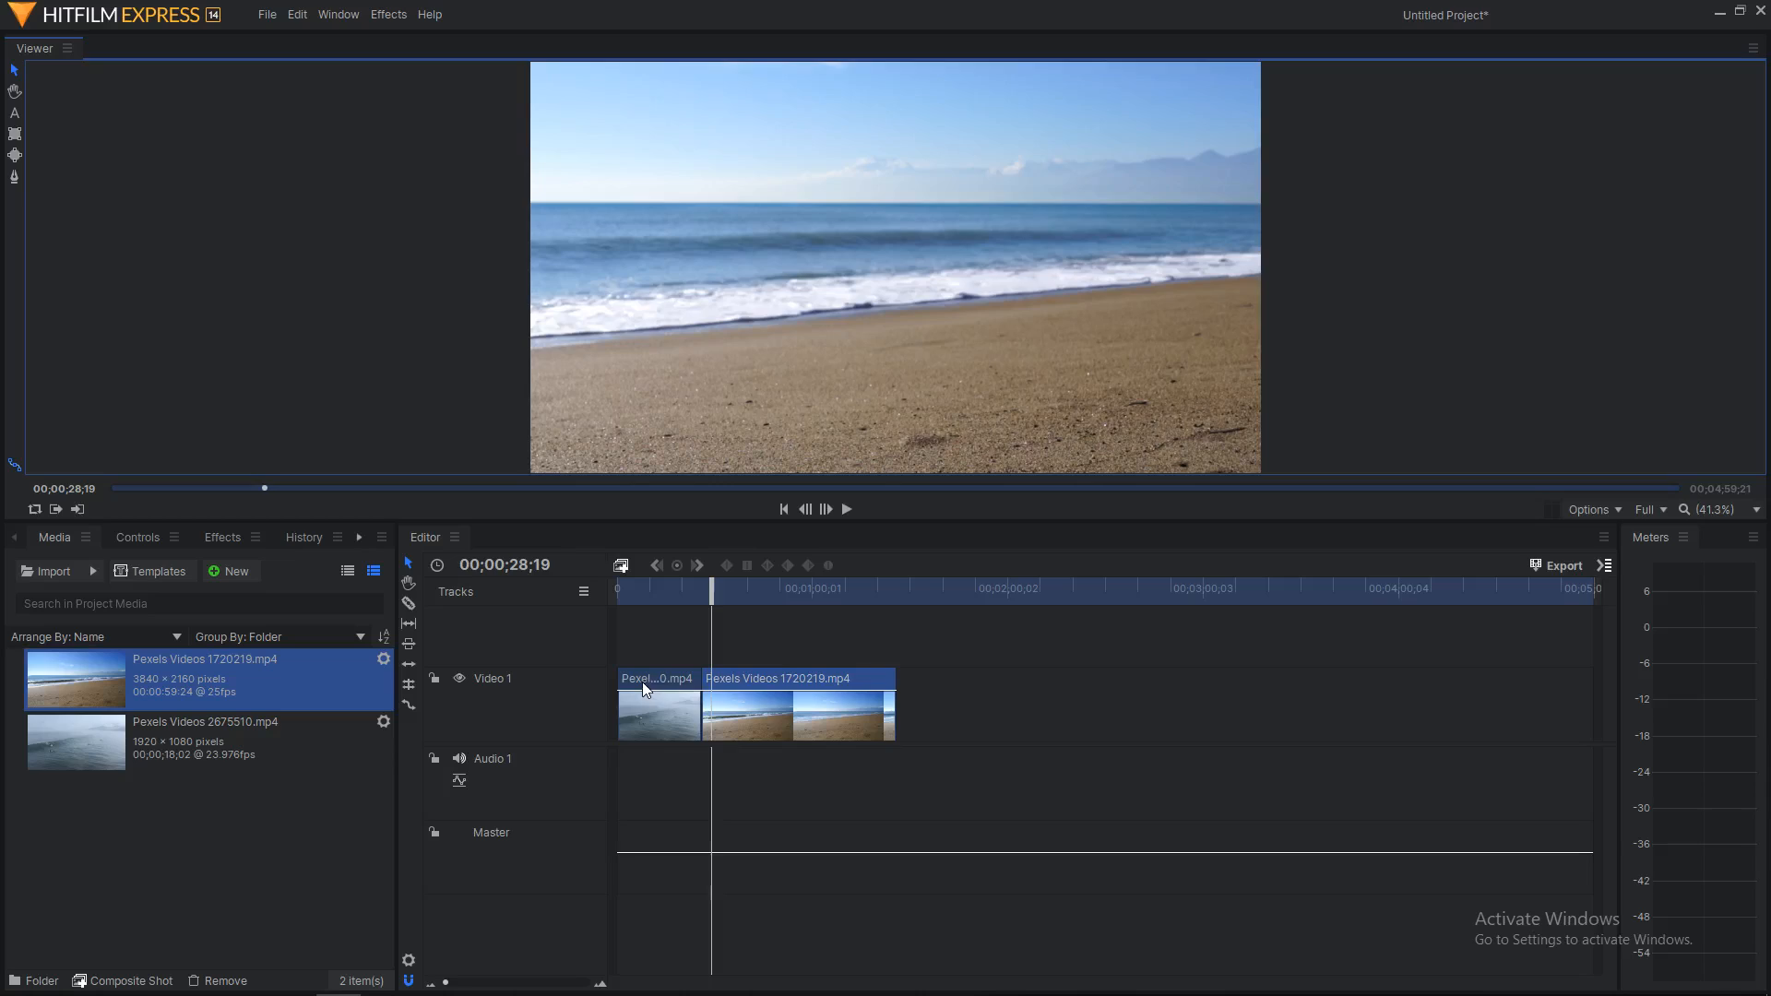
{"action": "left_click_drag", "start_coordinate": [642, 683], "coordinate": [629, 639]}
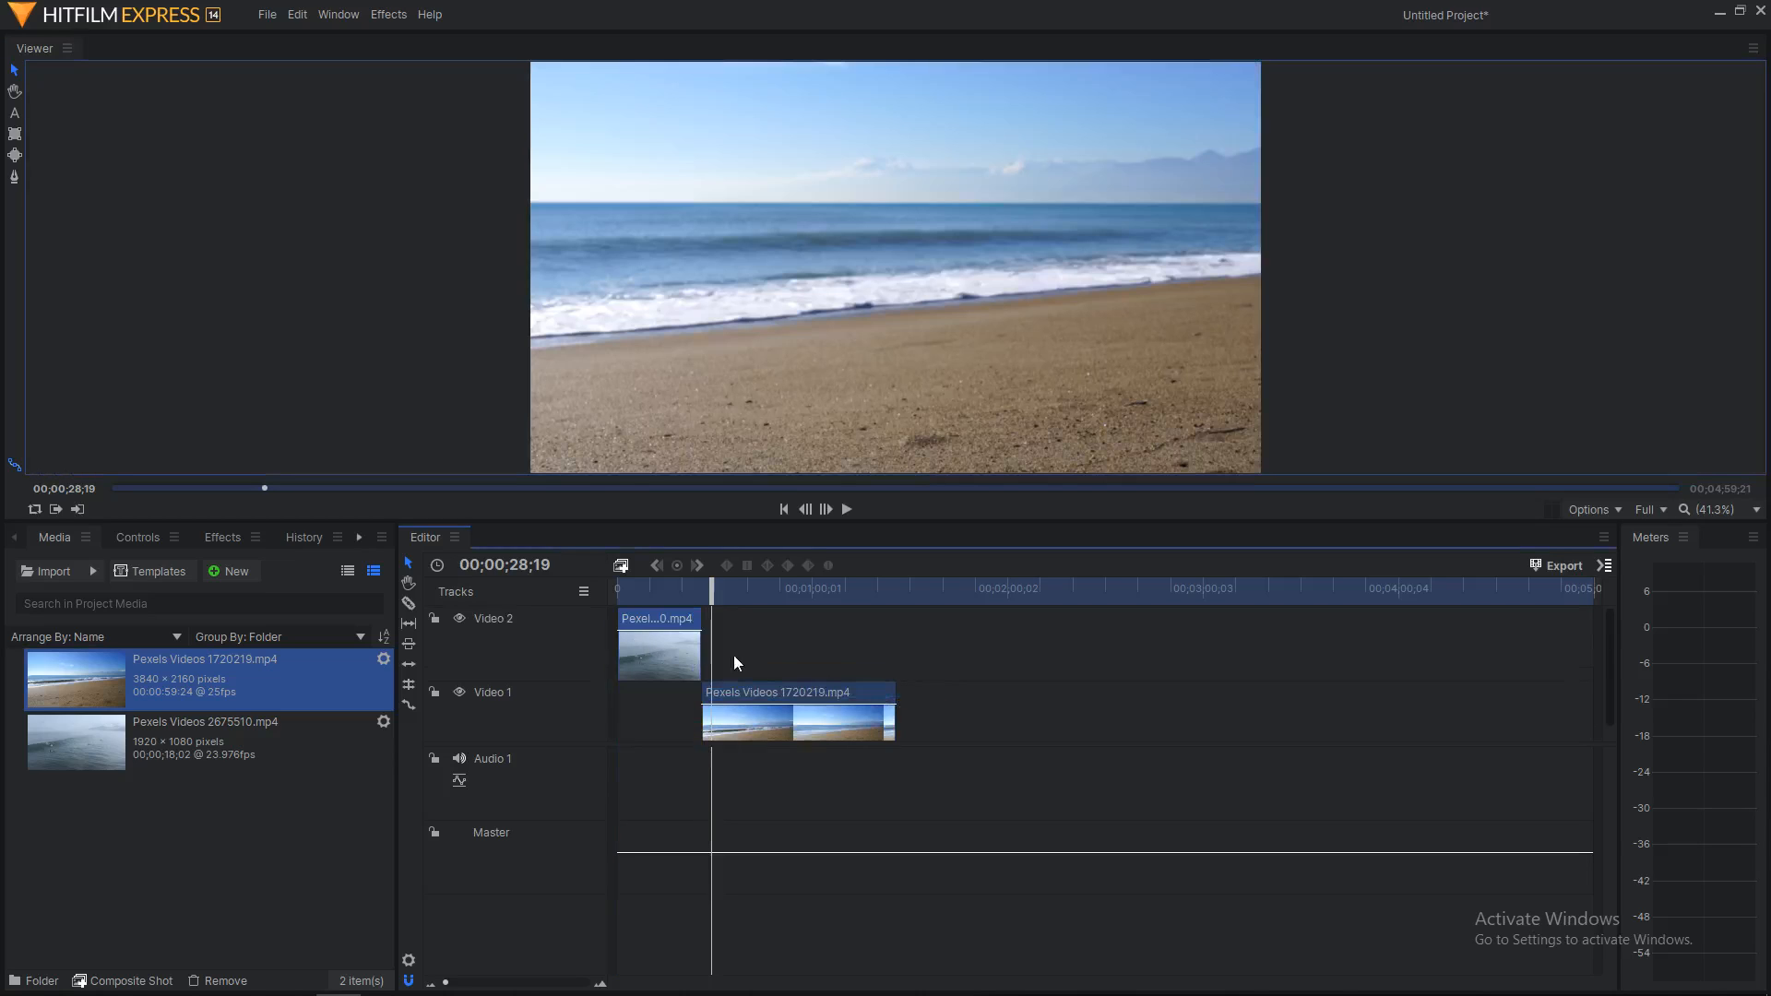
{"action": "left_click_drag", "start_coordinate": [797, 689], "coordinate": [784, 692]}
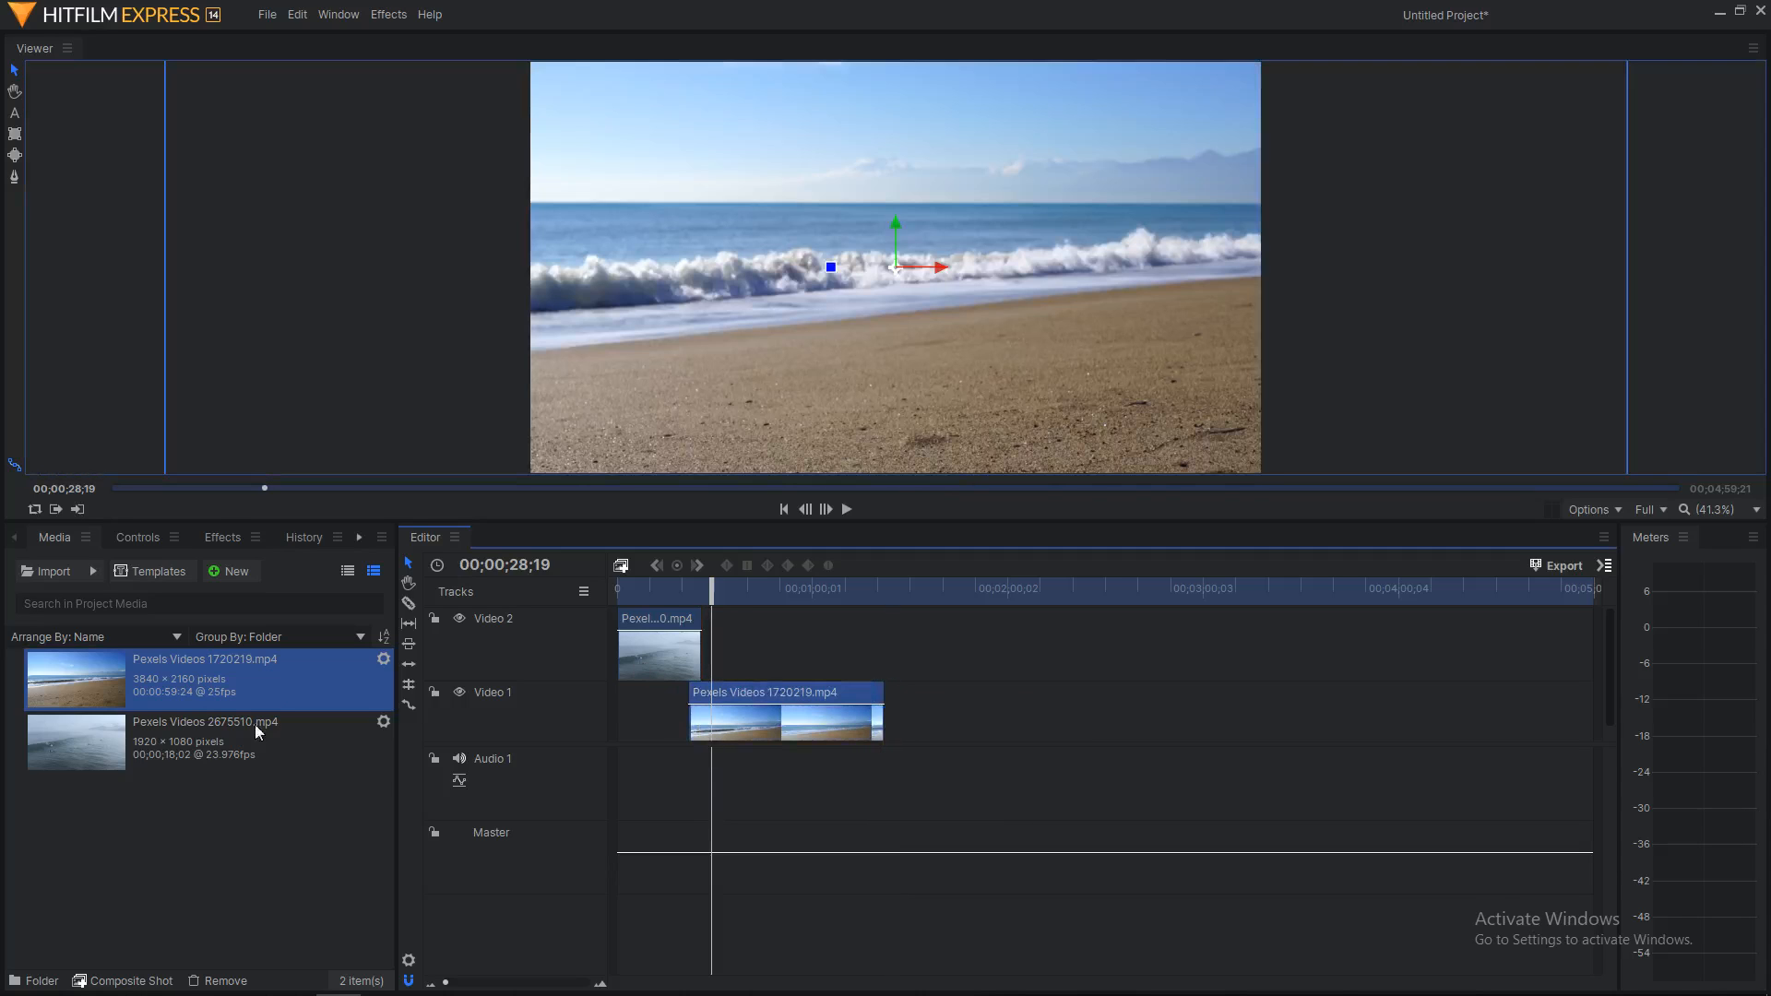
Step: Apply the Clock Wipe transition from Transitions - Video > Wipe to the Video 2 clip's end
{"action": "left_click", "coordinate": [202, 538]}
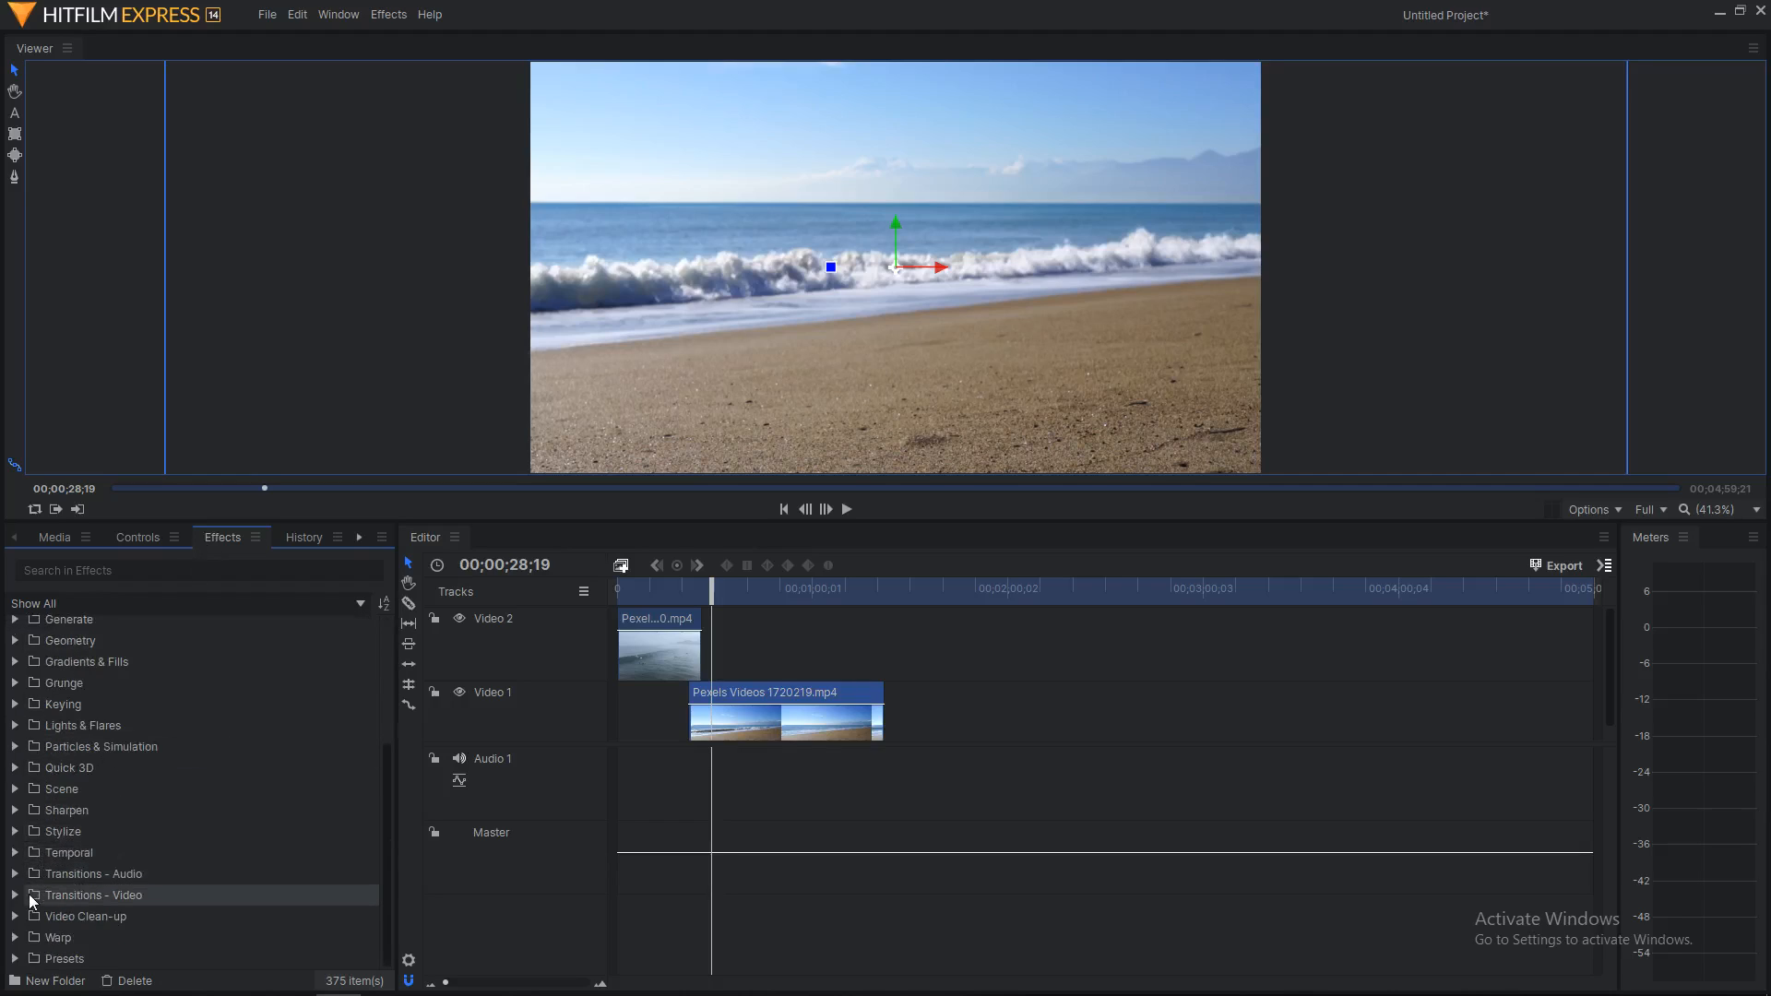
{"action": "left_click", "coordinate": [15, 895]}
{"action": "scroll", "coordinate": [18, 901], "scroll_direction": "down", "scroll_amount": 2}
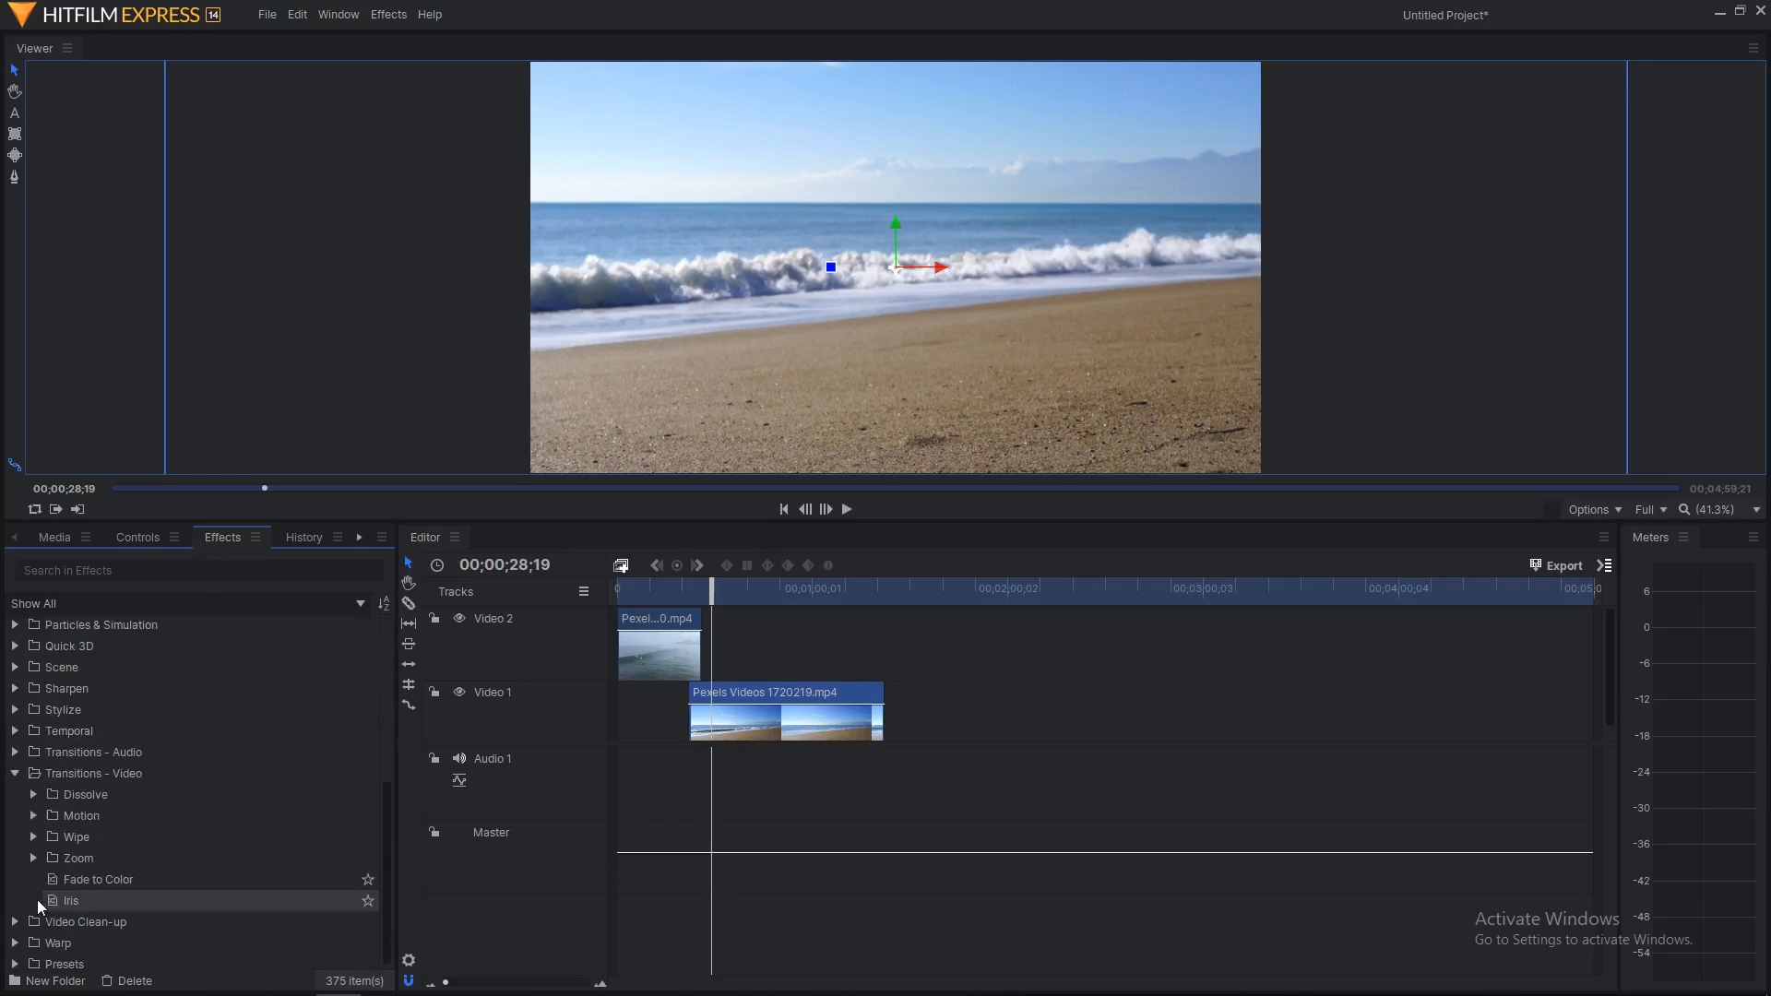
{"action": "left_click", "coordinate": [27, 838]}
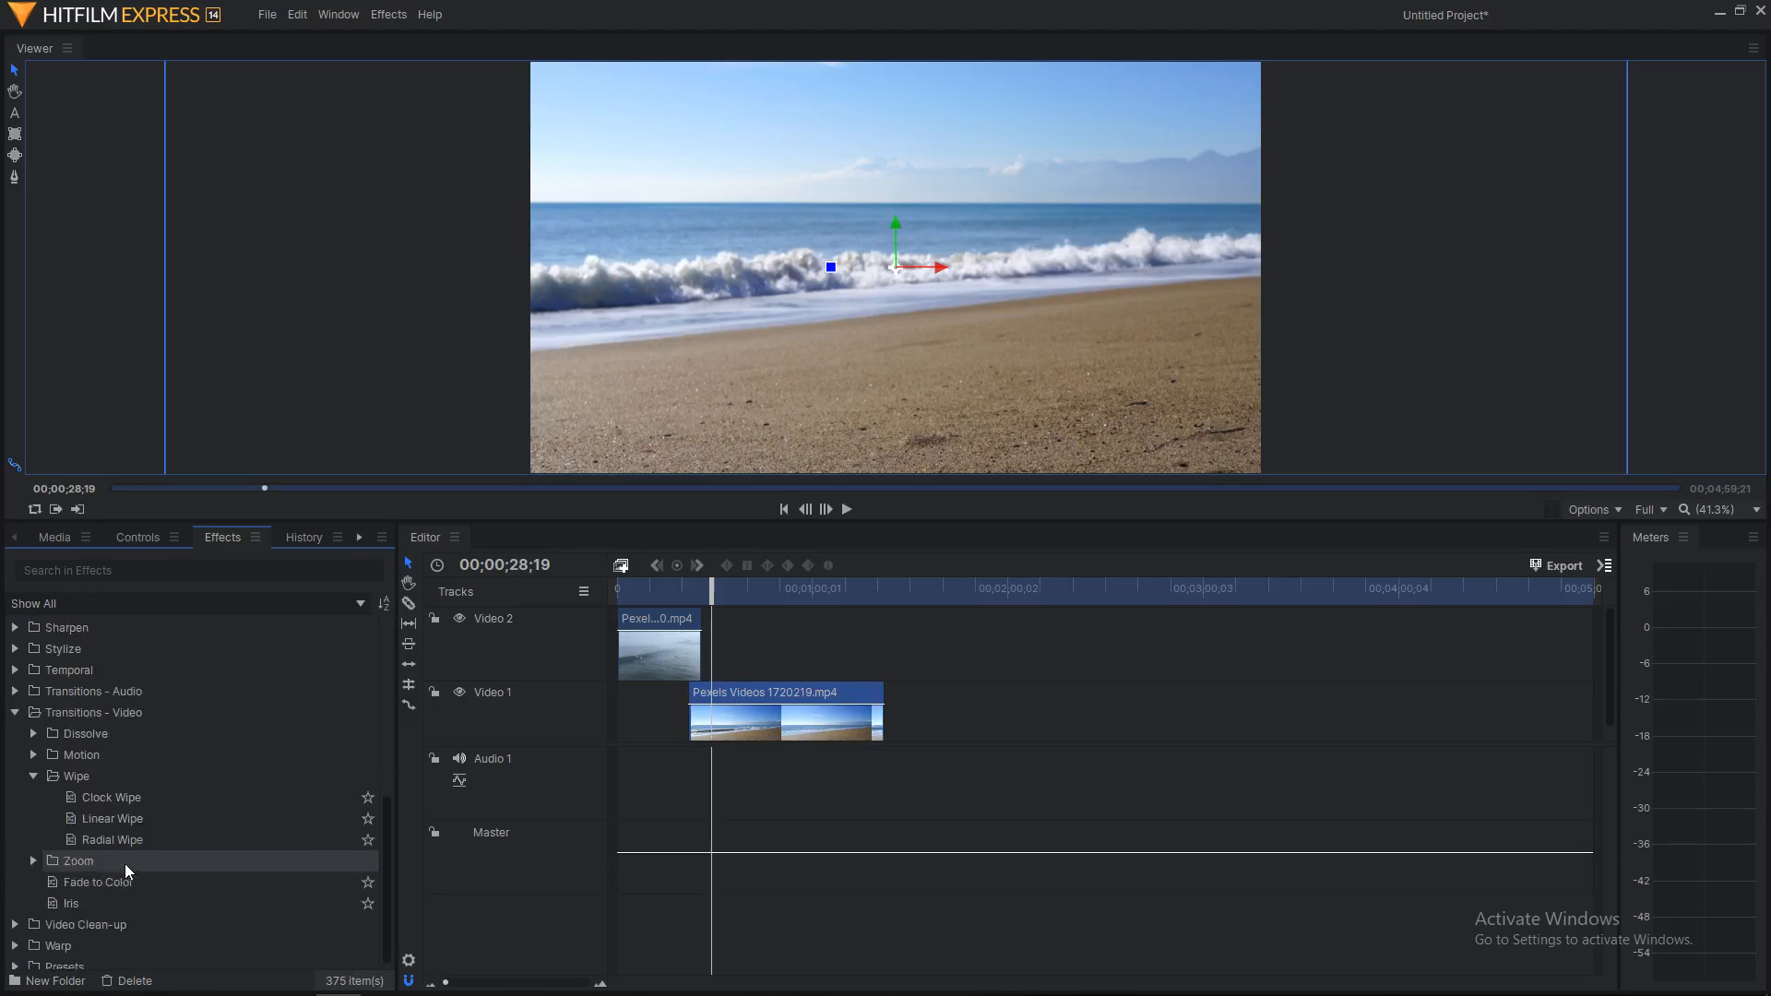
{"action": "mouse_move", "coordinate": [110, 790]}
{"action": "left_mouse_down"}
{"action": "mouse_move", "coordinate": [407, 678]}
{"action": "mouse_move", "coordinate": [693, 621]}
{"action": "left_mouse_up"}
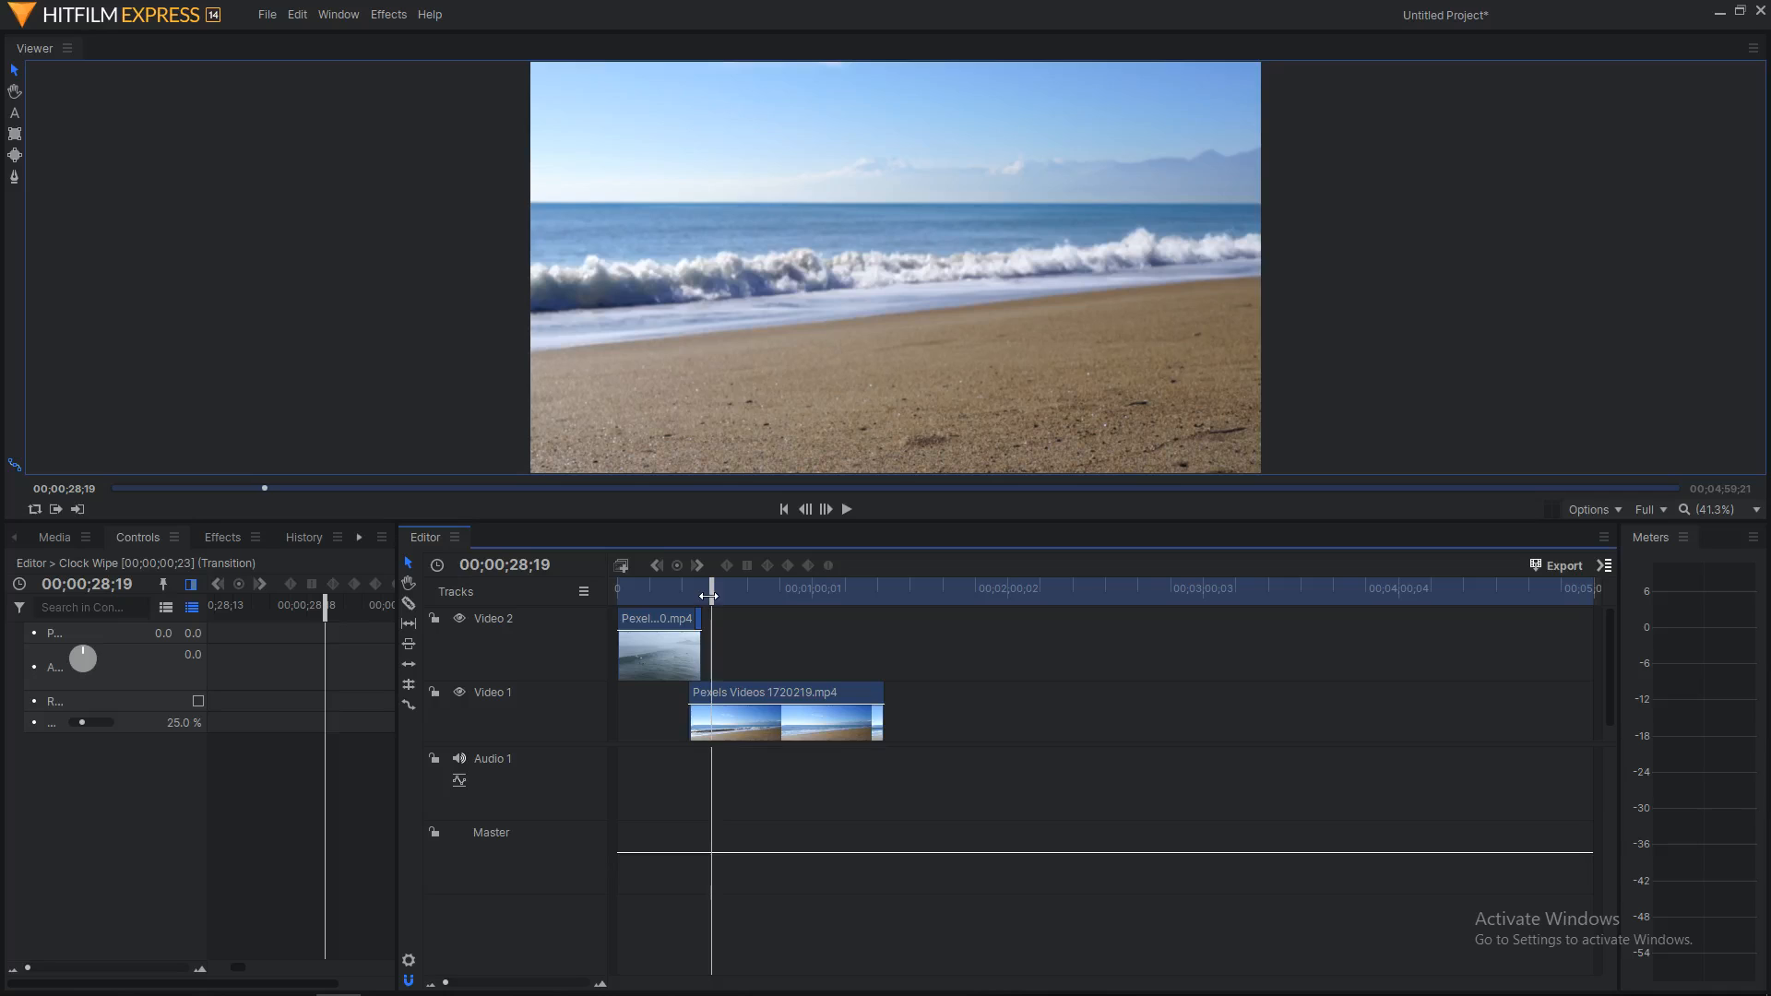
Step: Play back the Clock Wipe transition between the surfing and beach clips
{"action": "left_click_drag", "start_coordinate": [708, 597], "coordinate": [687, 596]}
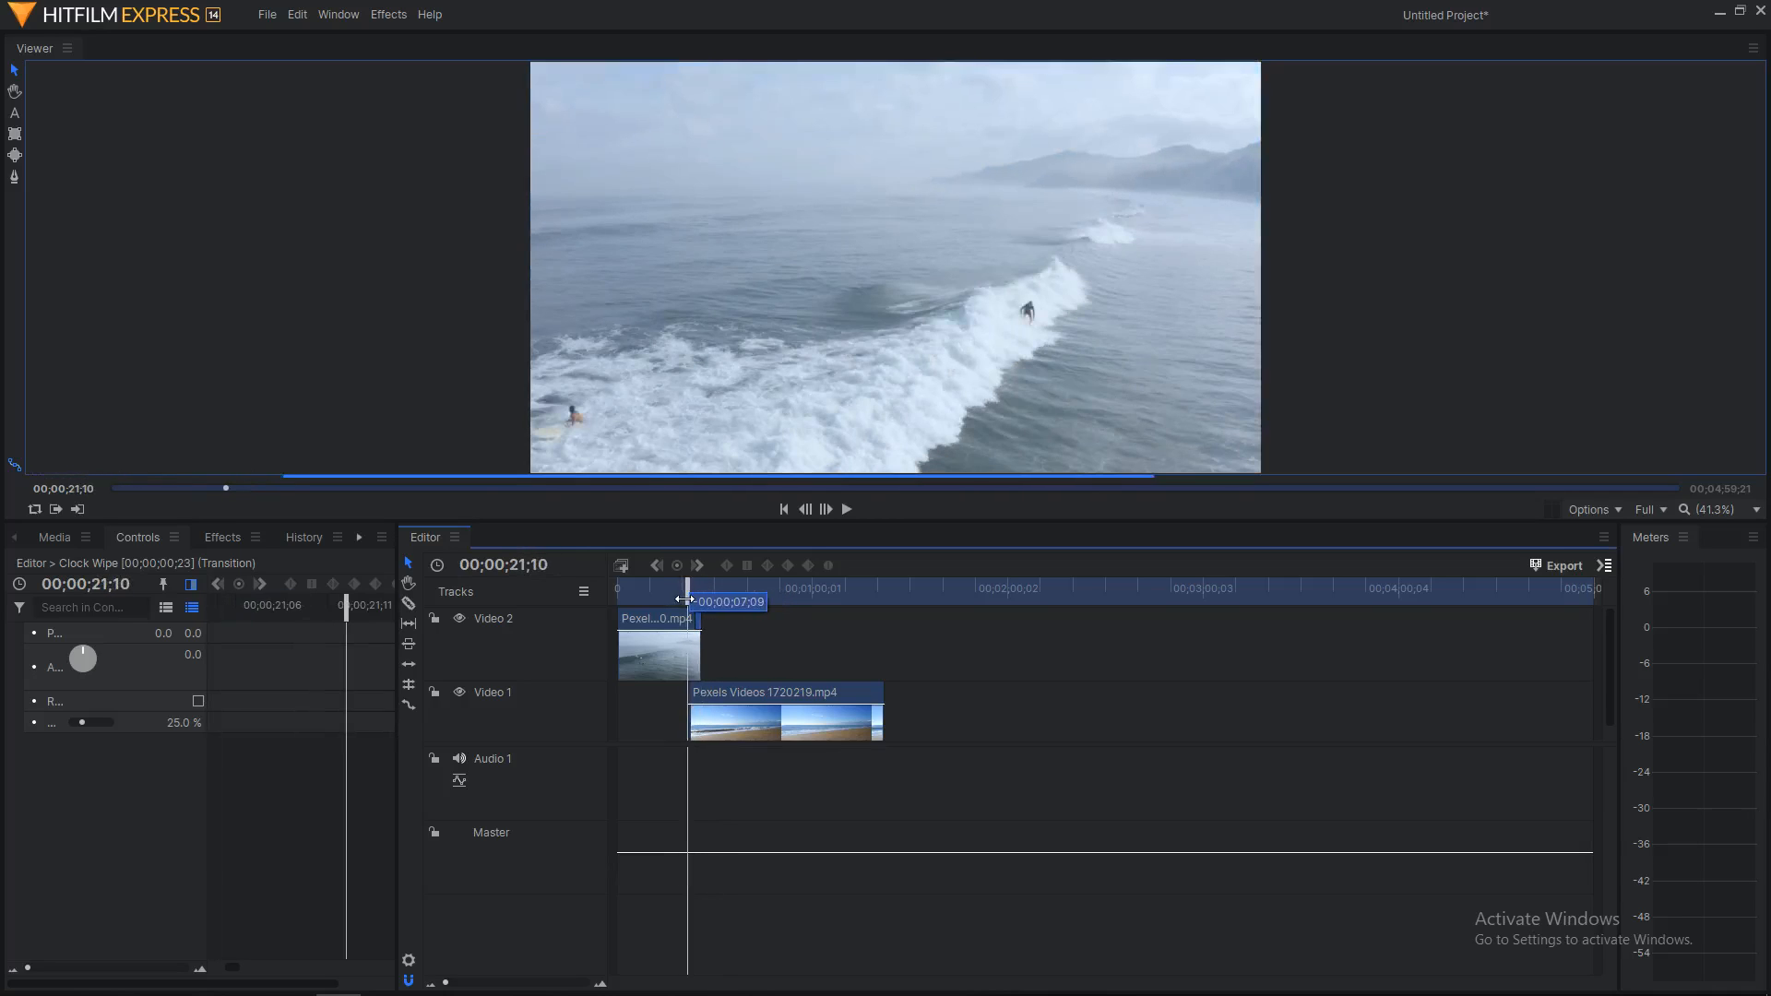
{"action": "left_click", "coordinate": [847, 510]}
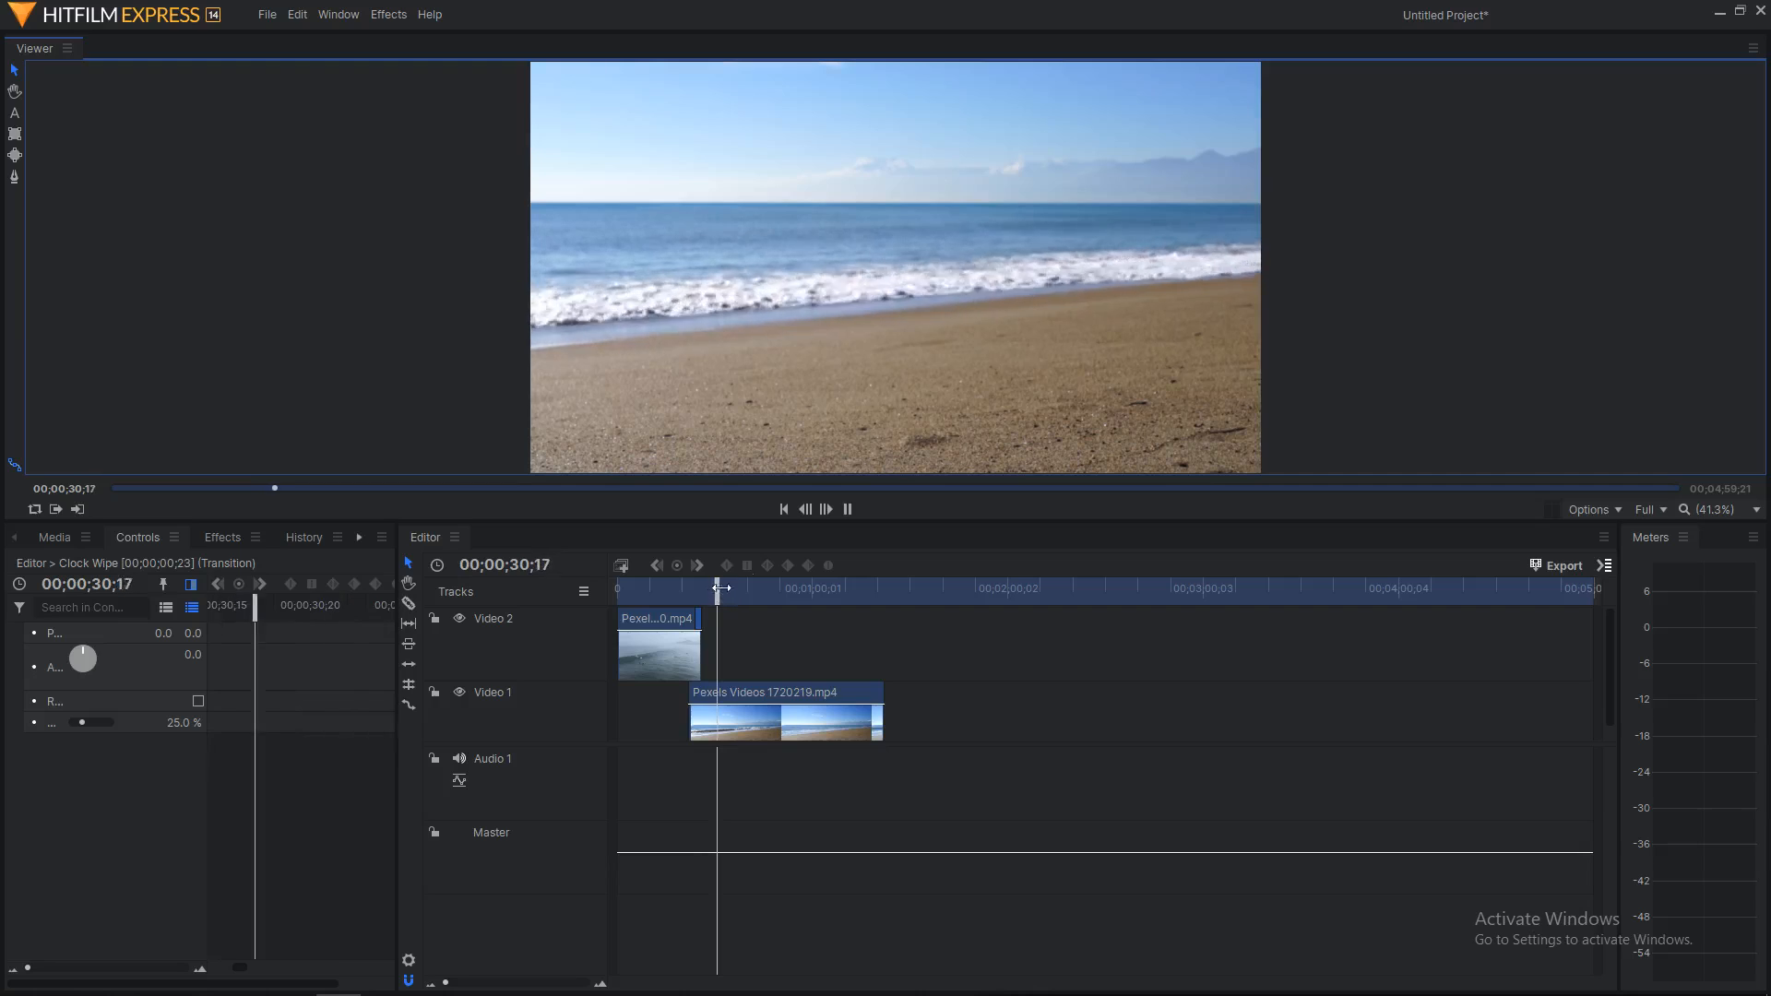
{"action": "left_click_drag", "start_coordinate": [721, 588], "coordinate": [880, 592]}
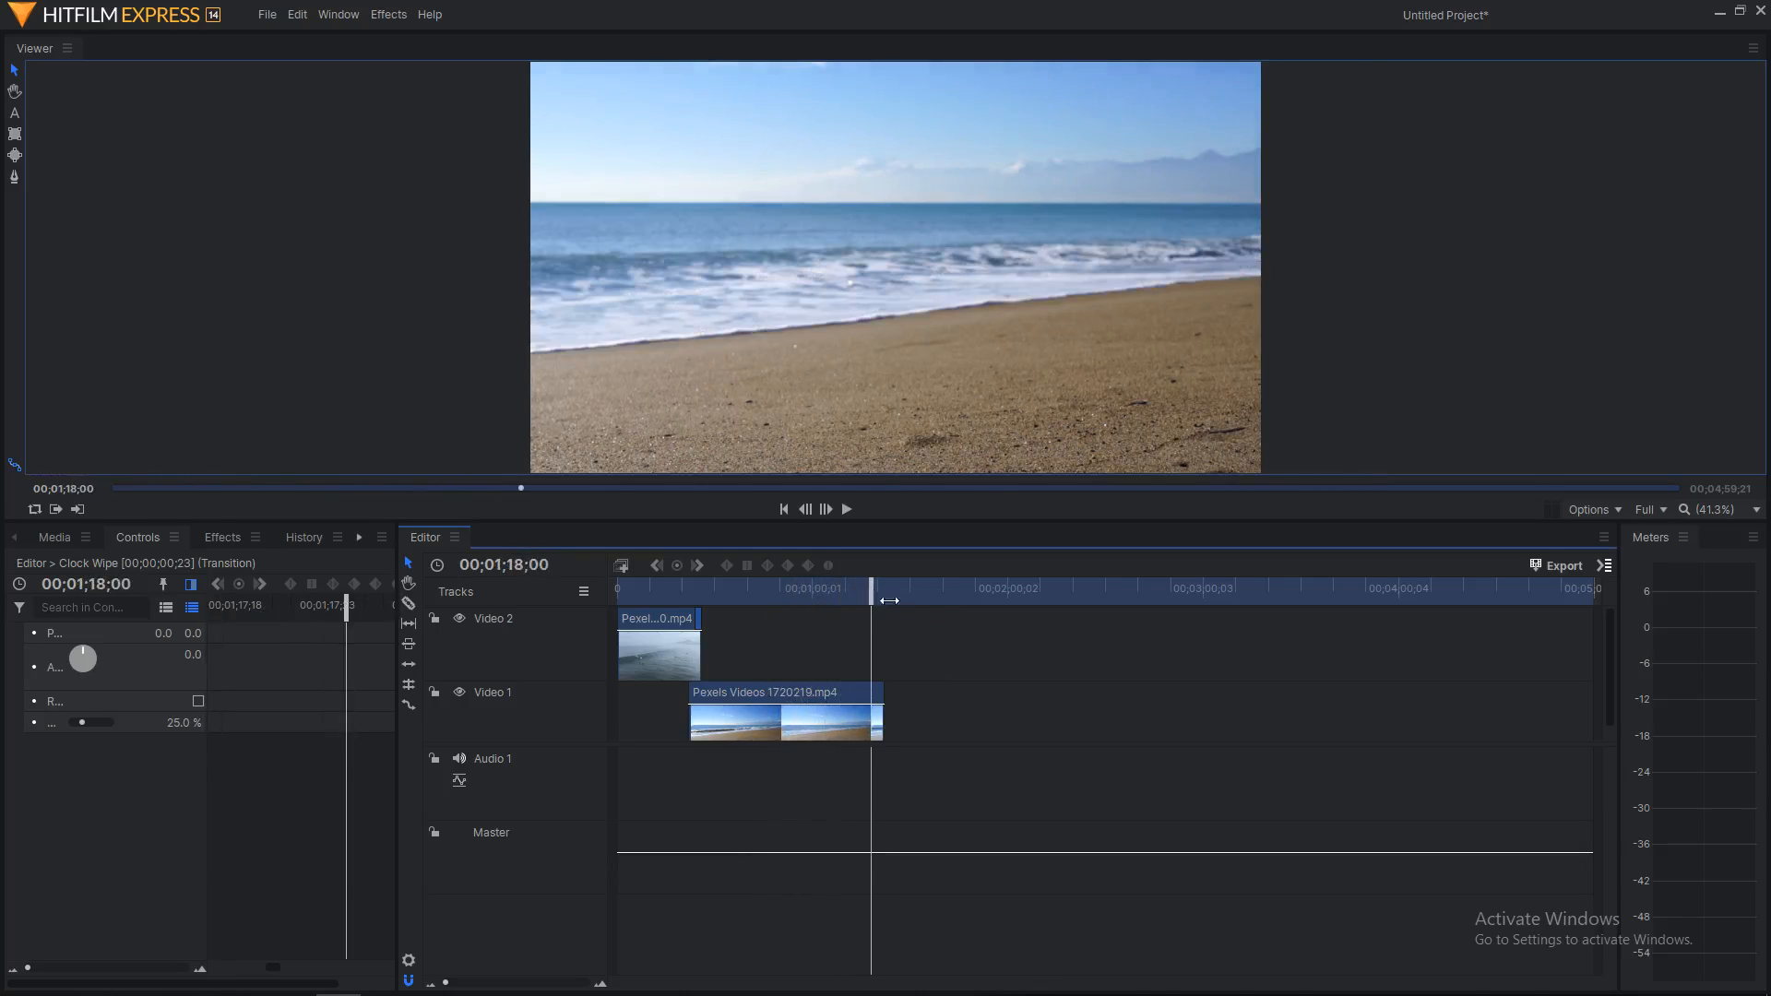
Step: Slice the Video 1 beach clip at the playhead at 01;18;00
{"action": "right_click", "coordinate": [890, 719]}
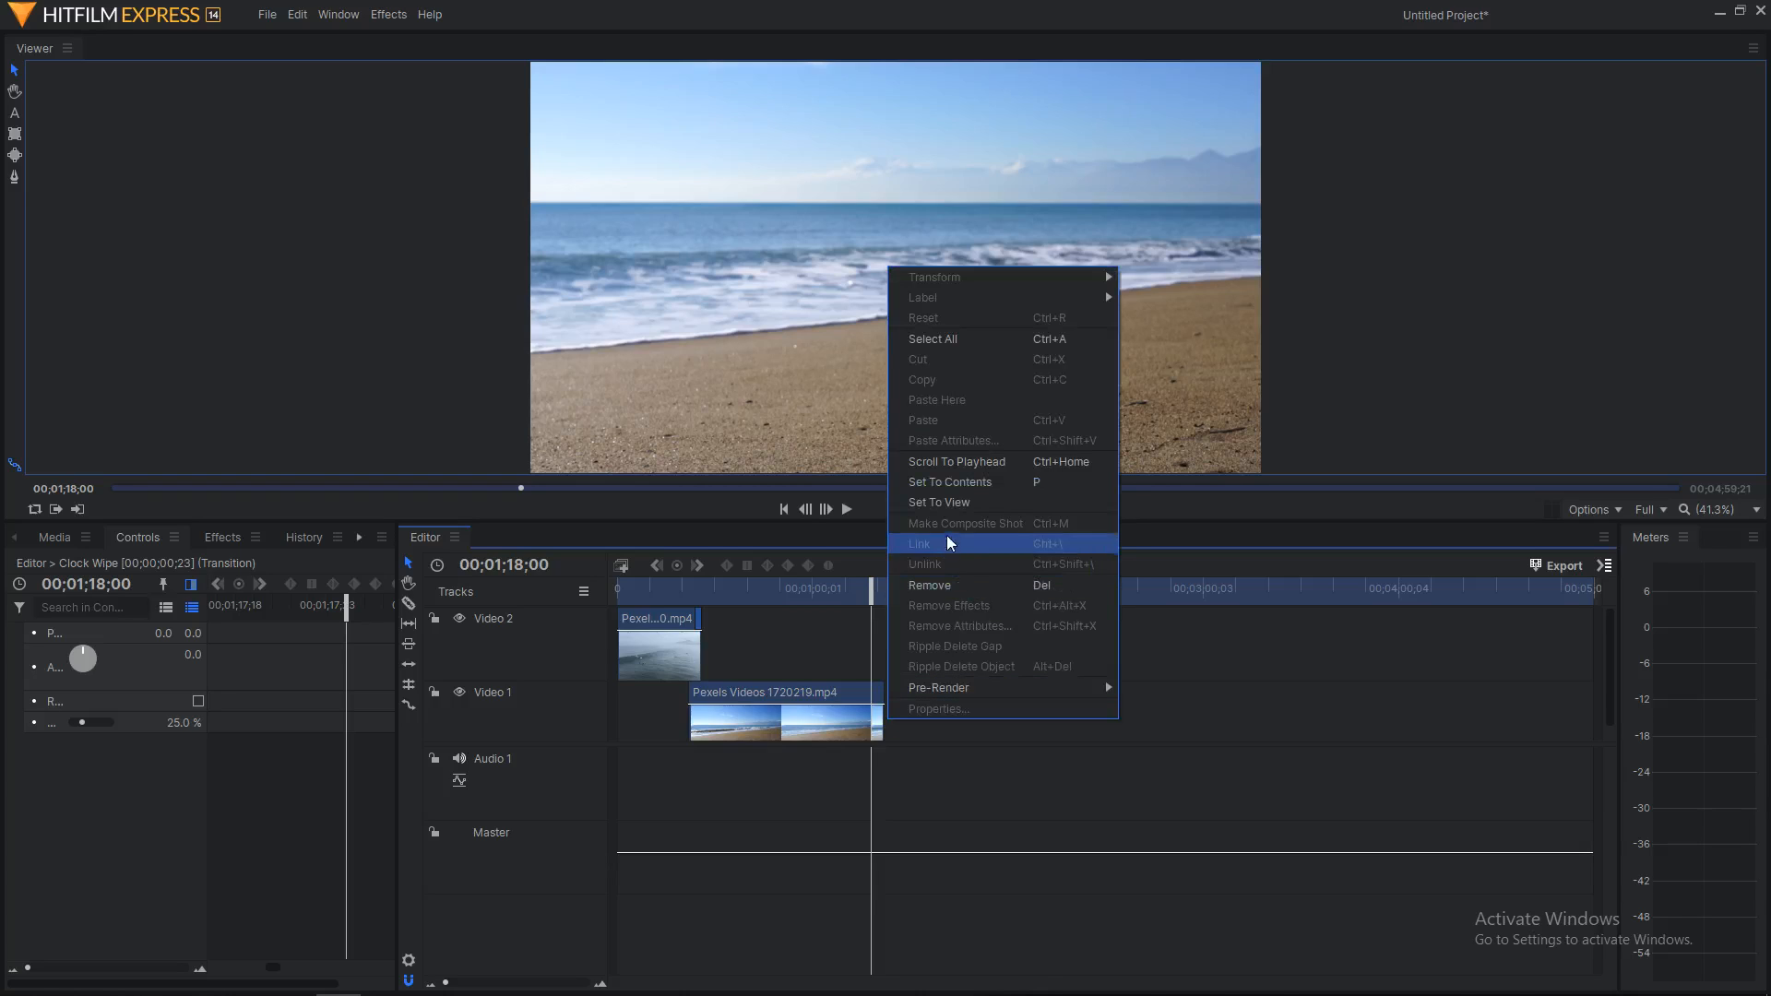
{"action": "left_click", "coordinate": [937, 779]}
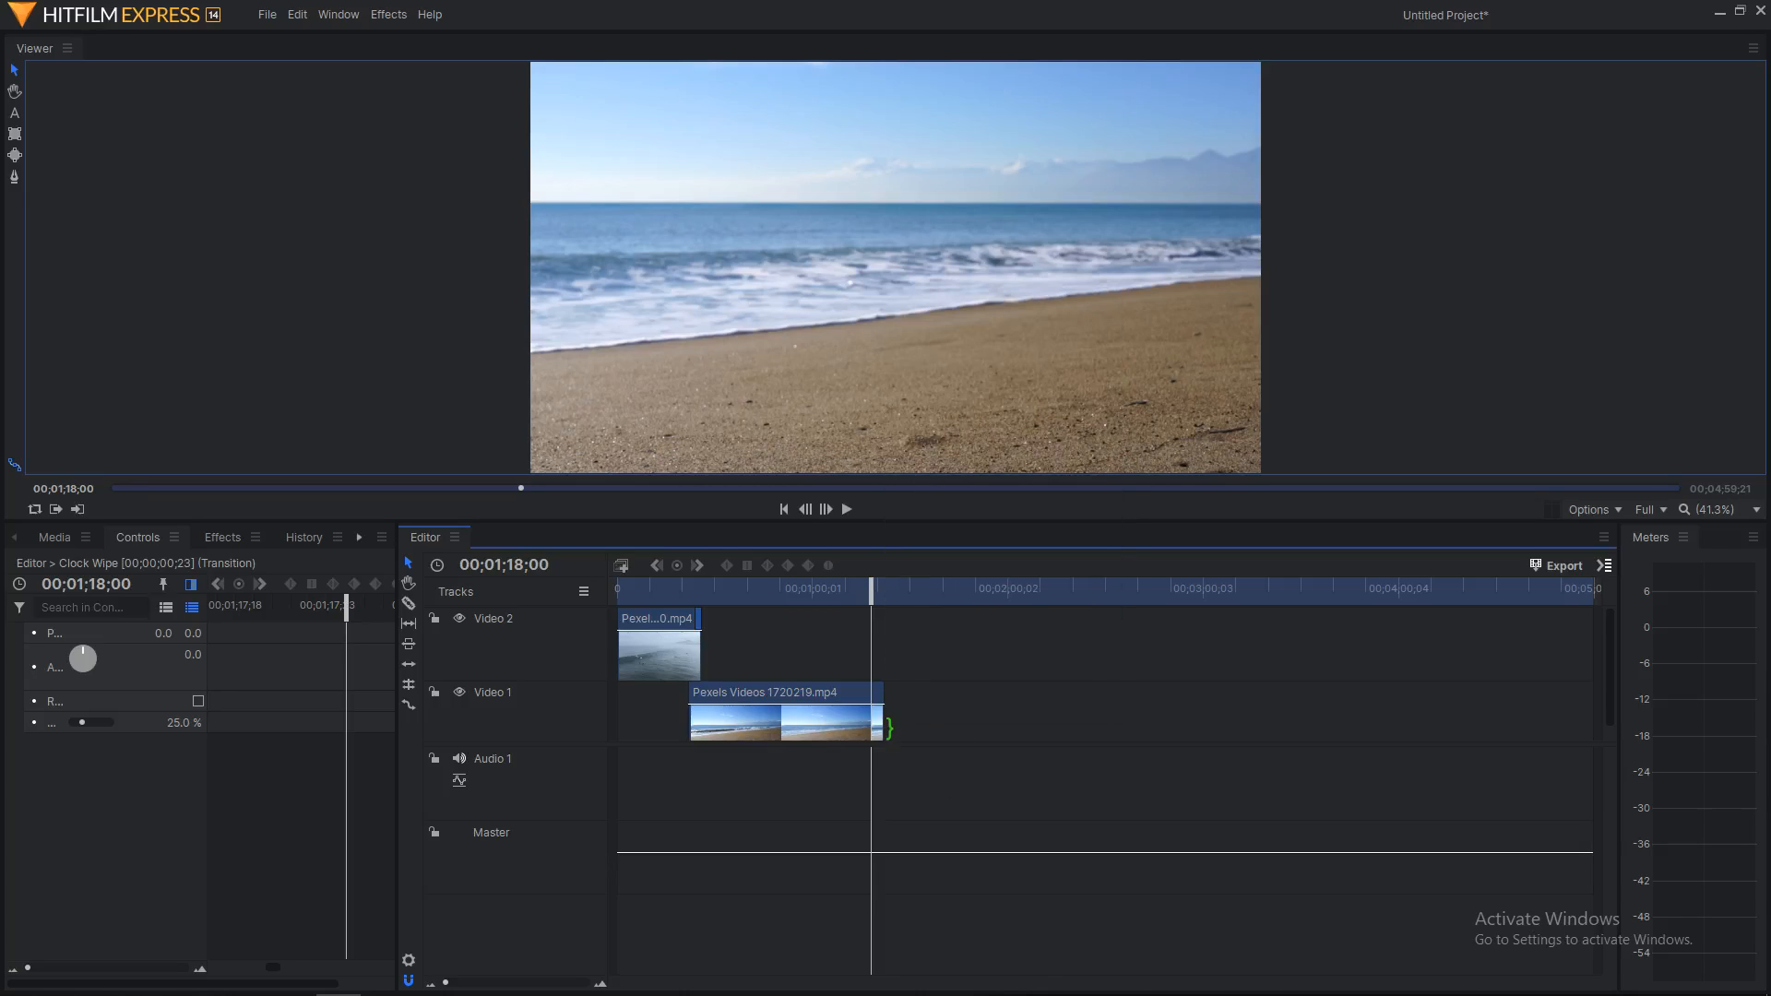
{"action": "left_click", "coordinate": [877, 722]}
{"action": "right_click", "coordinate": [876, 723]}
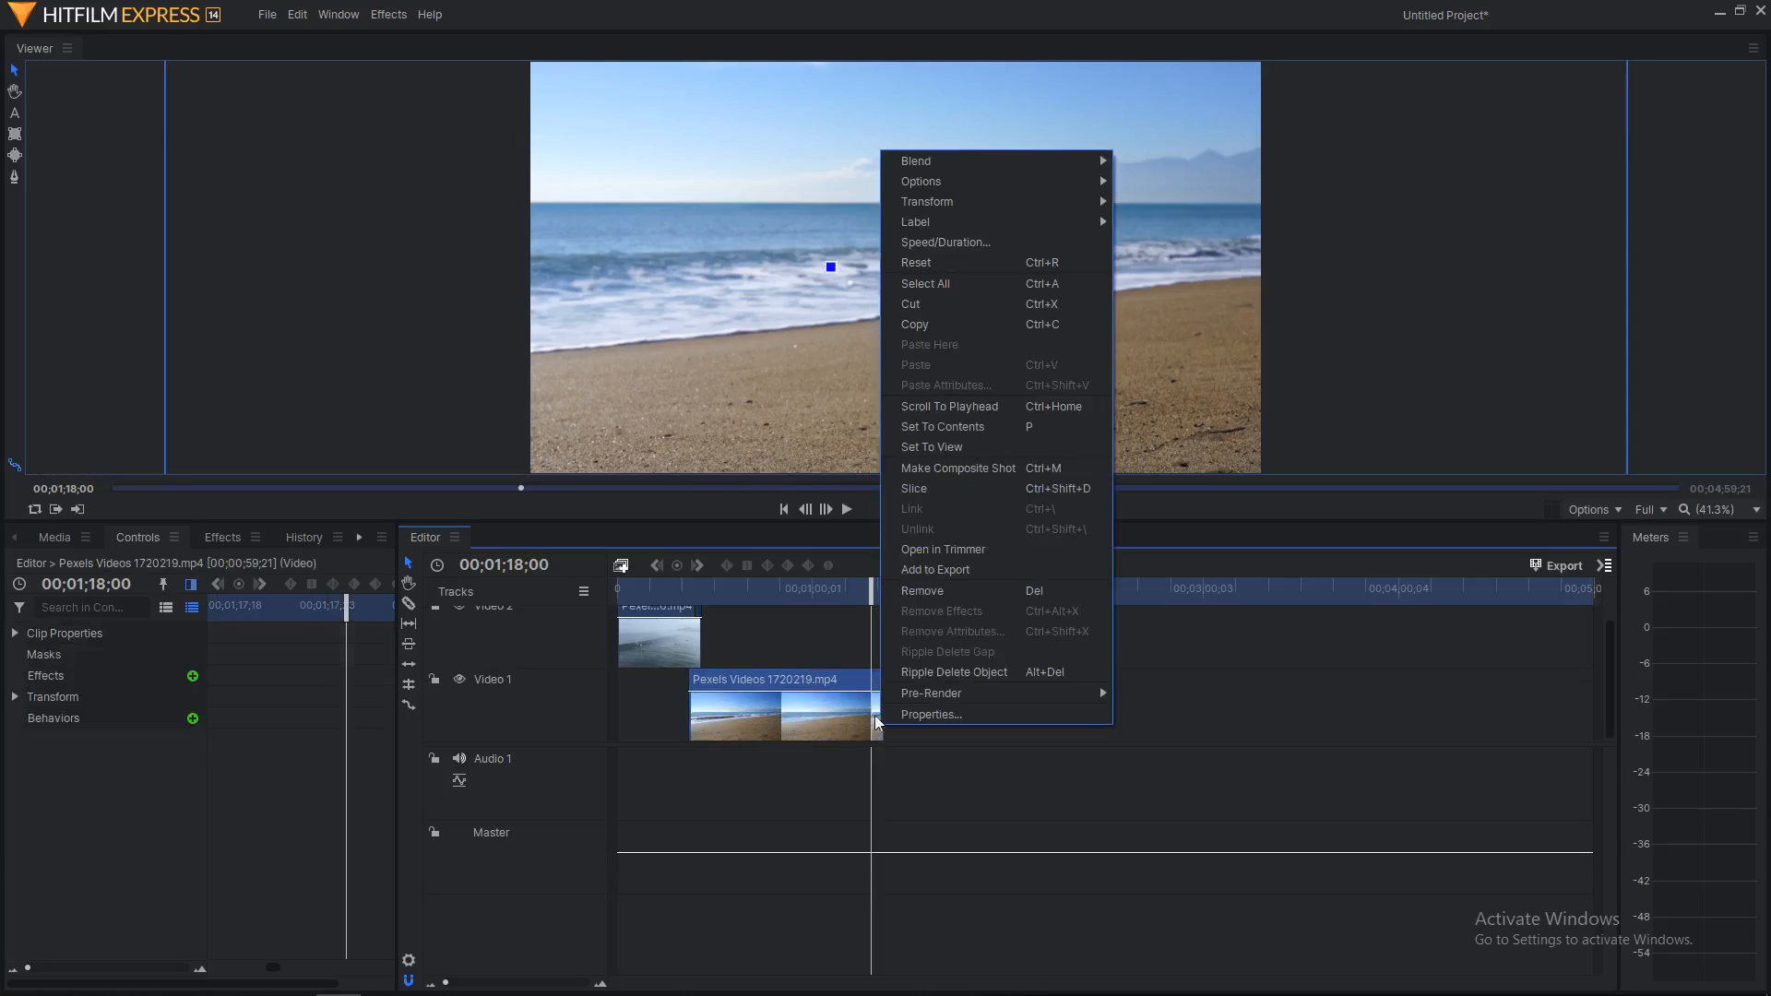
{"action": "left_click", "coordinate": [932, 488]}
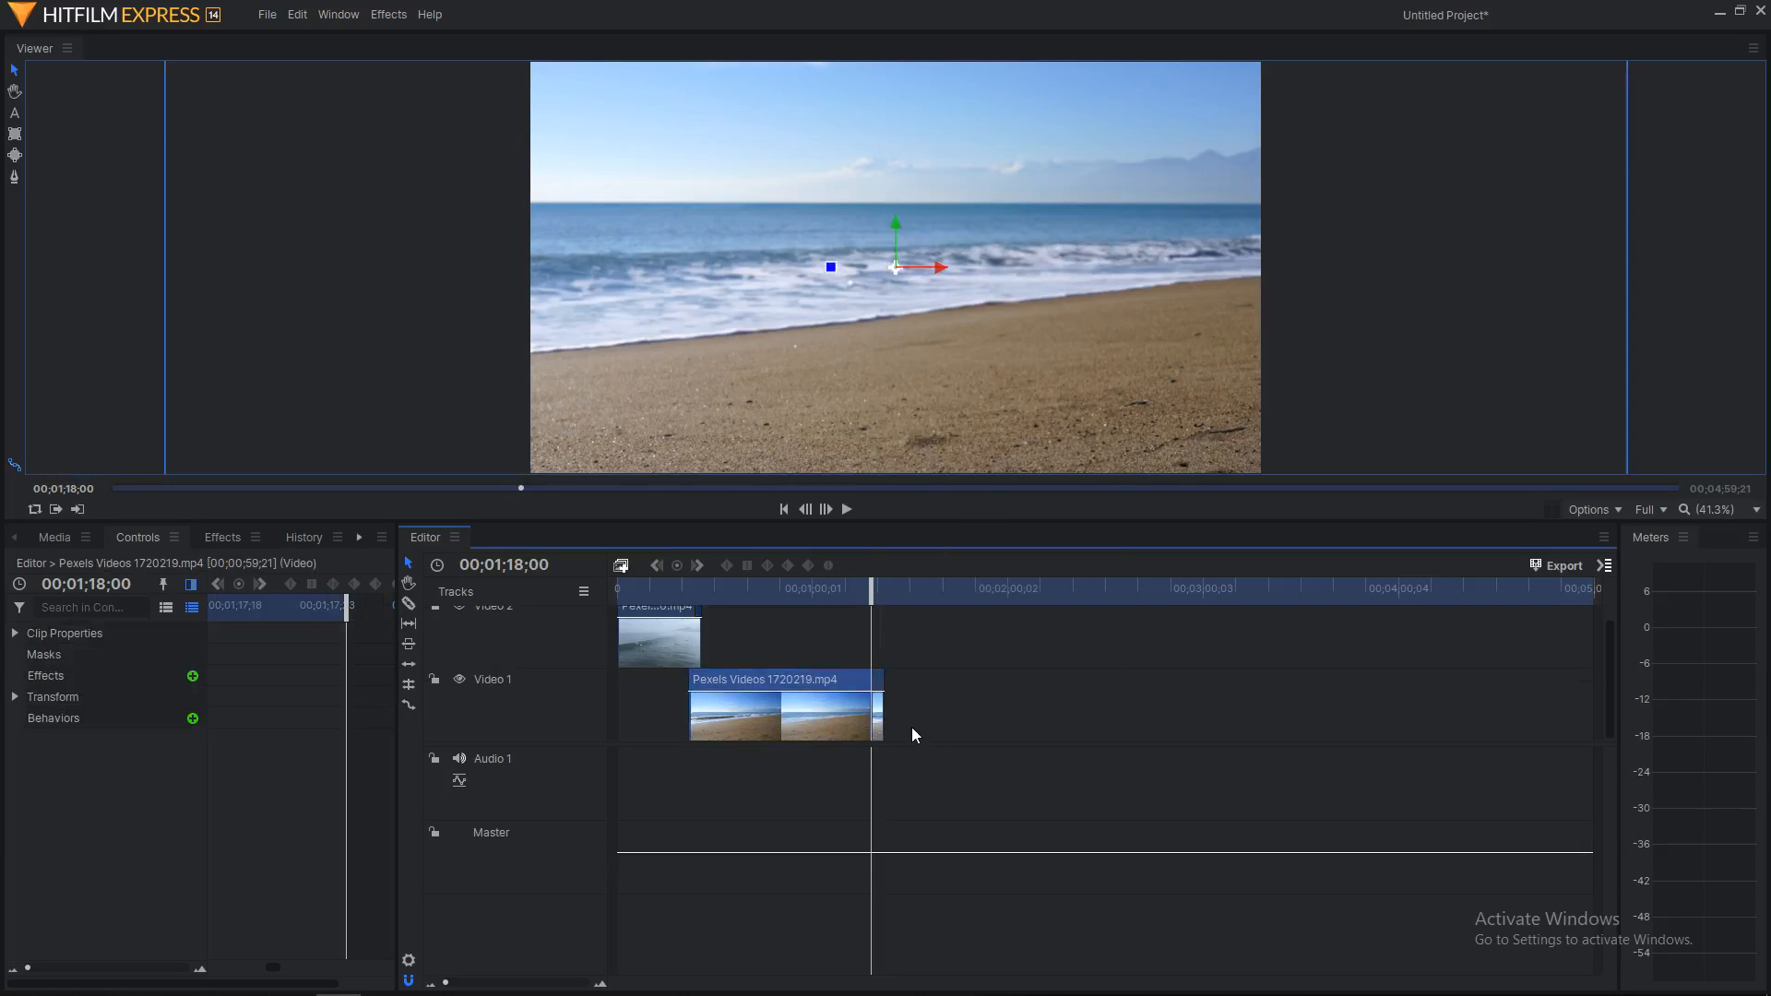
Step: Remove the beach clip piece after the slice, undoing one mistaken deletion
{"action": "right_click", "coordinate": [888, 727]}
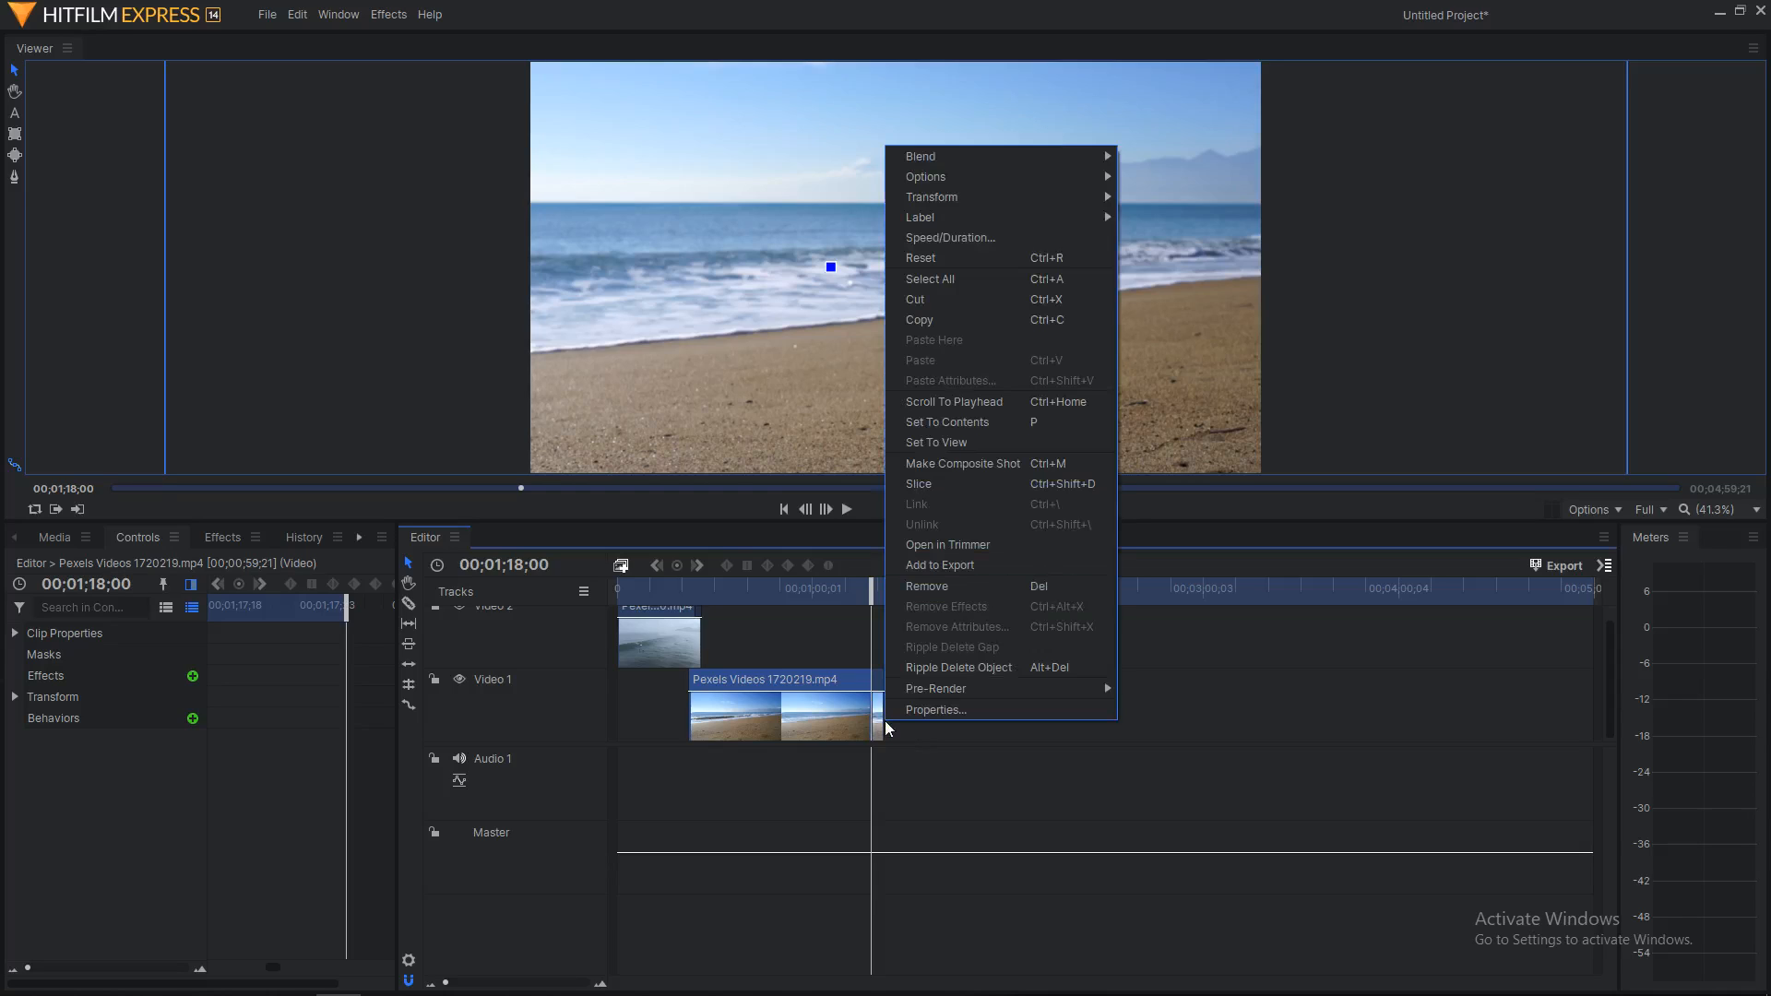
{"action": "left_click", "coordinate": [953, 587]}
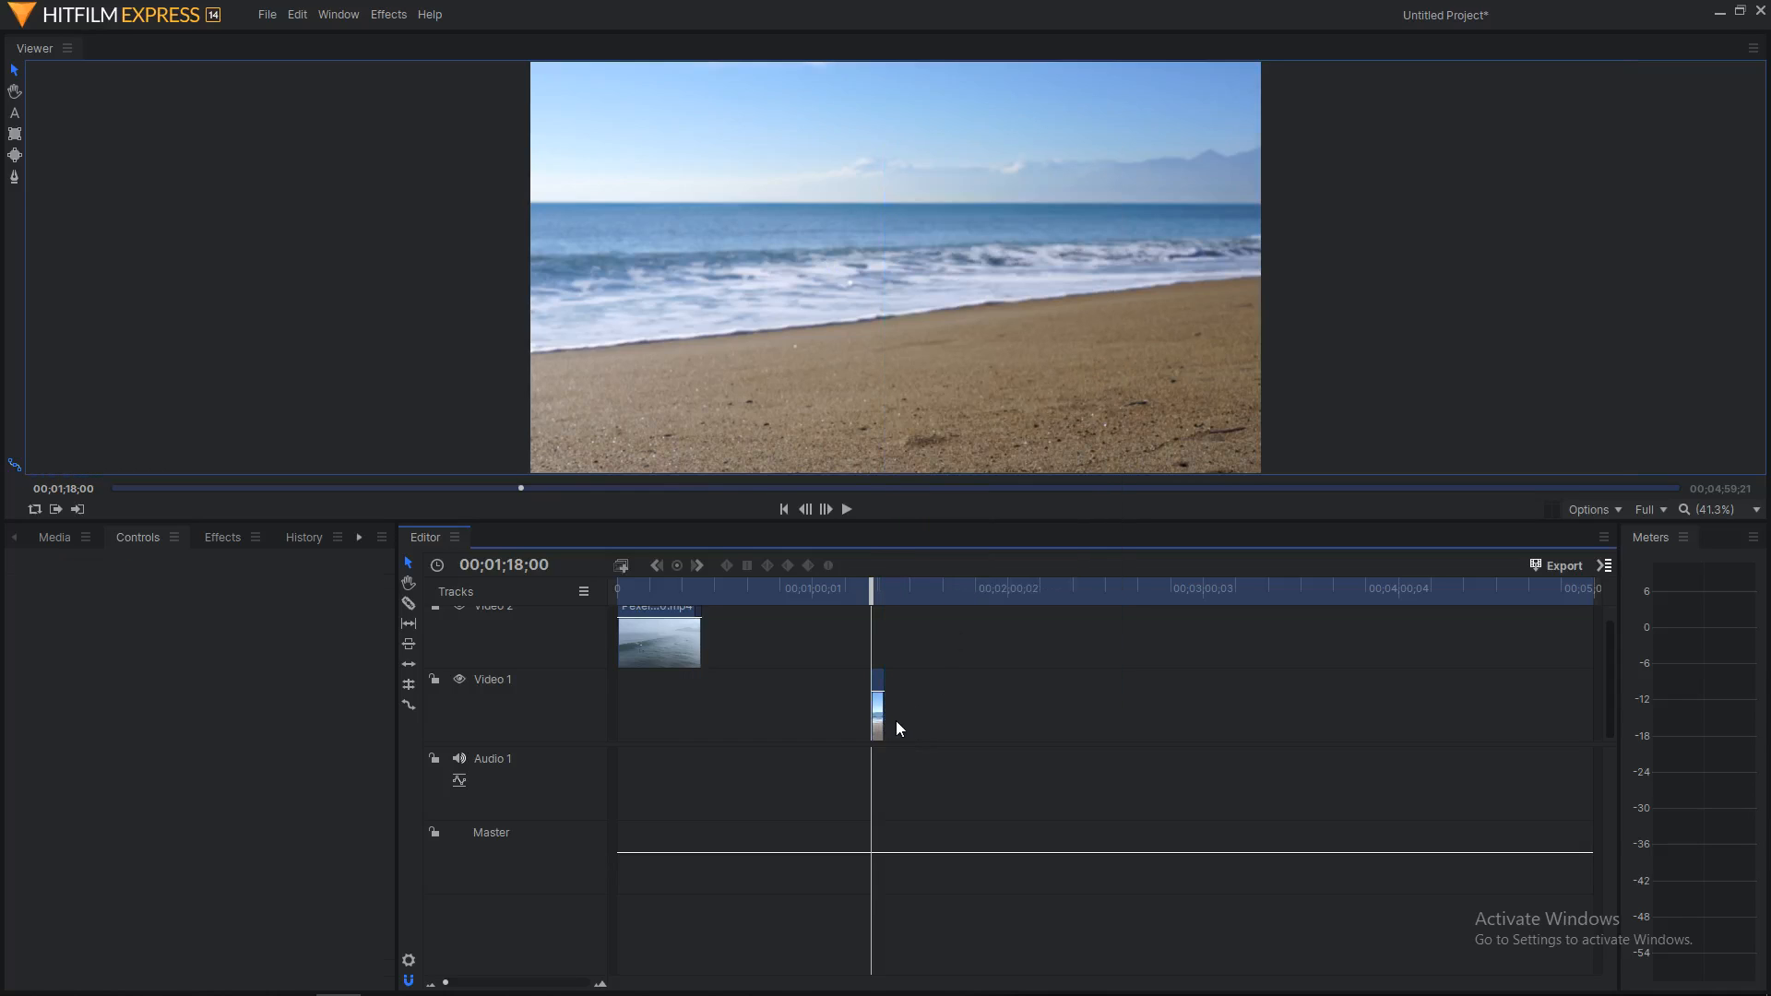
{"action": "key", "text": "ctrl+z"}
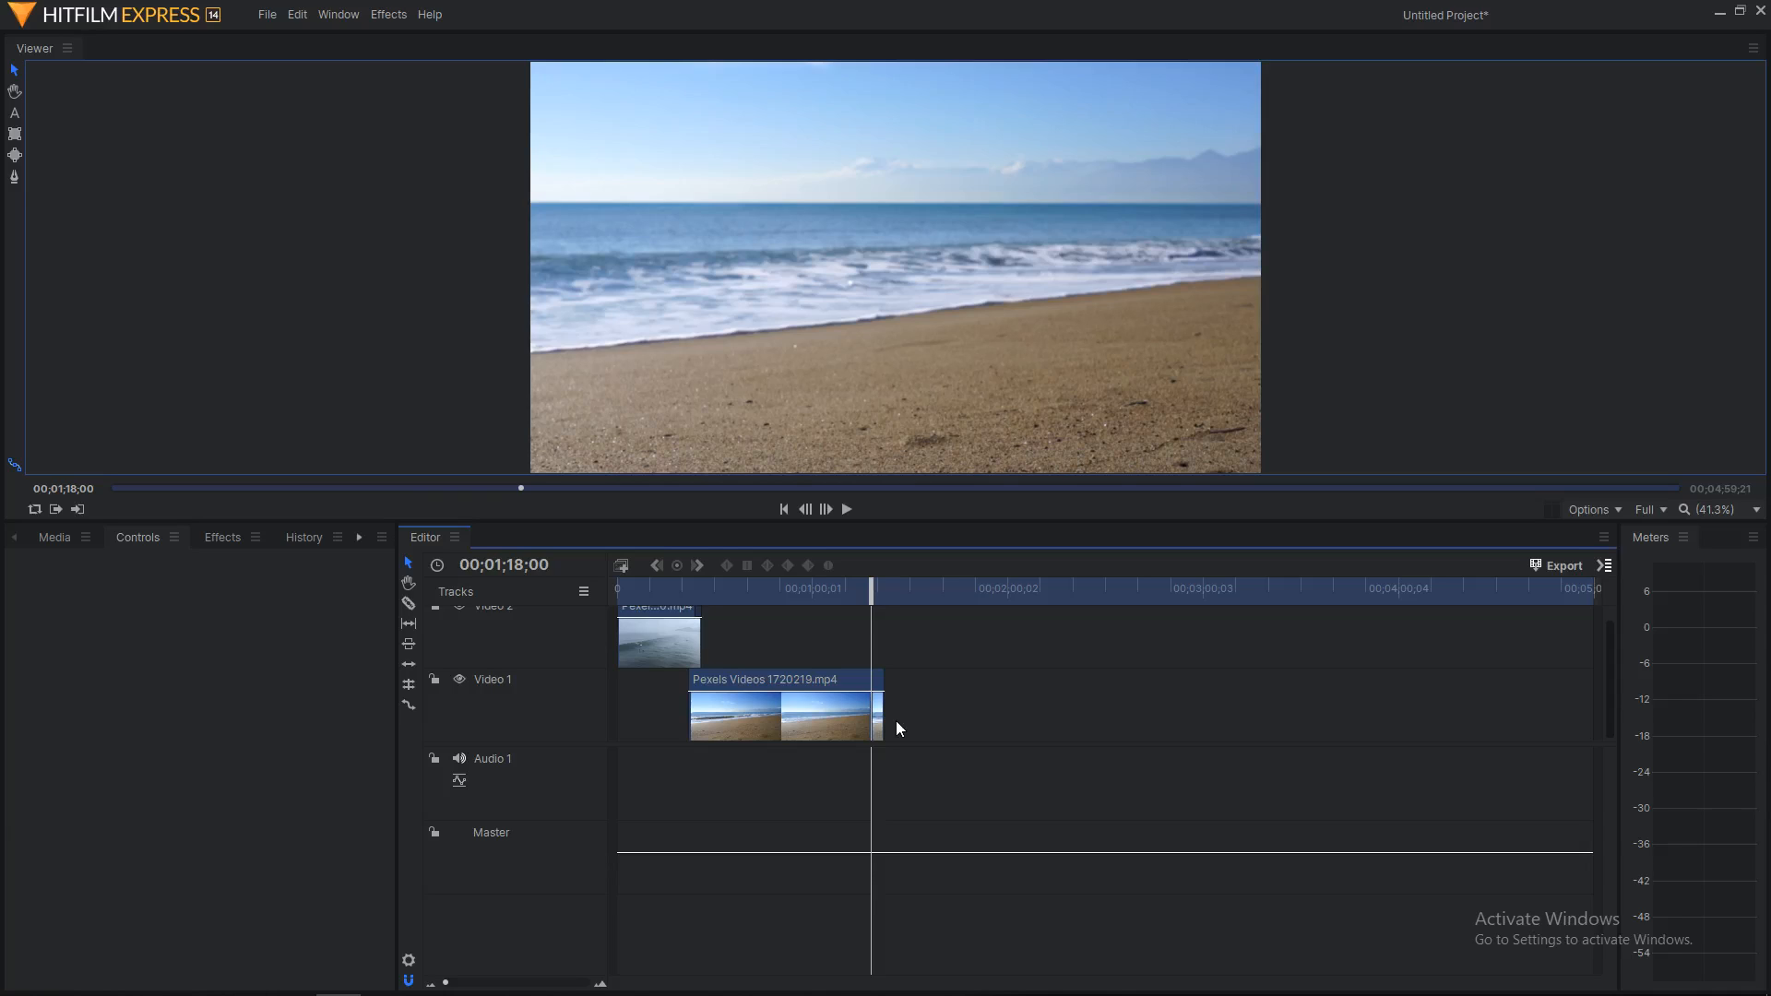
{"action": "scroll", "coordinate": [896, 722], "scroll_direction": "up", "scroll_amount": 5}
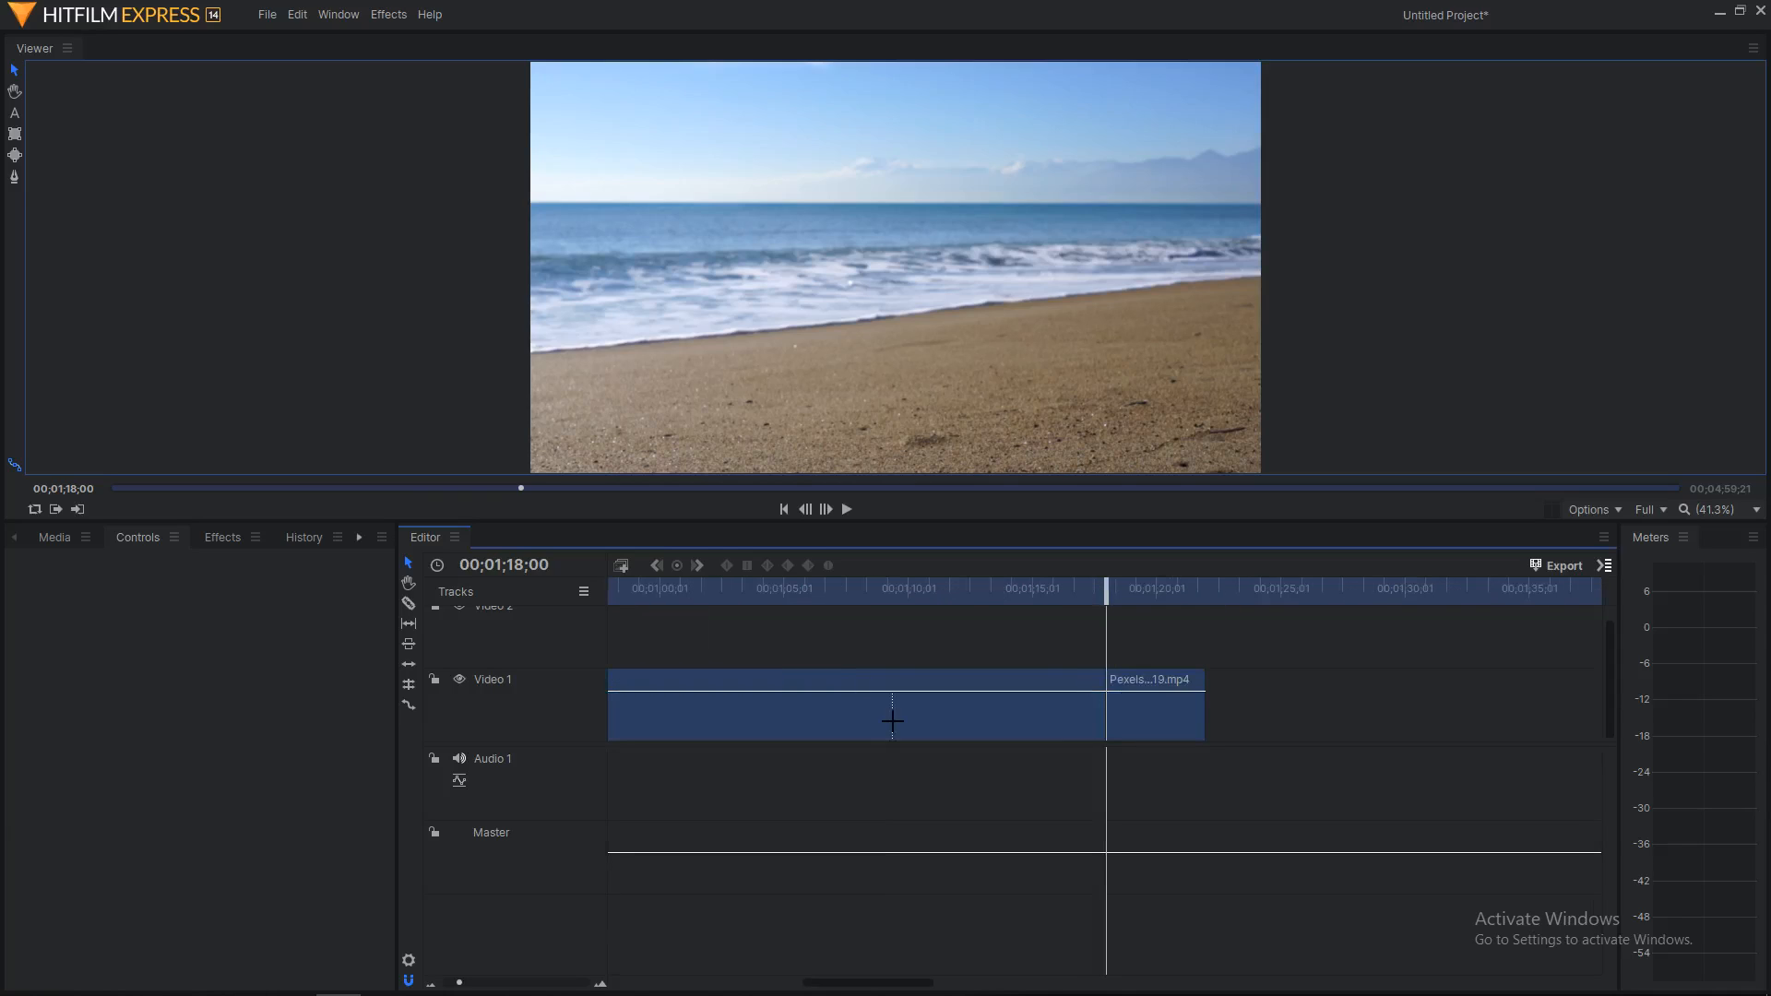
{"action": "left_click", "coordinate": [1162, 702]}
{"action": "right_click", "coordinate": [1163, 703]}
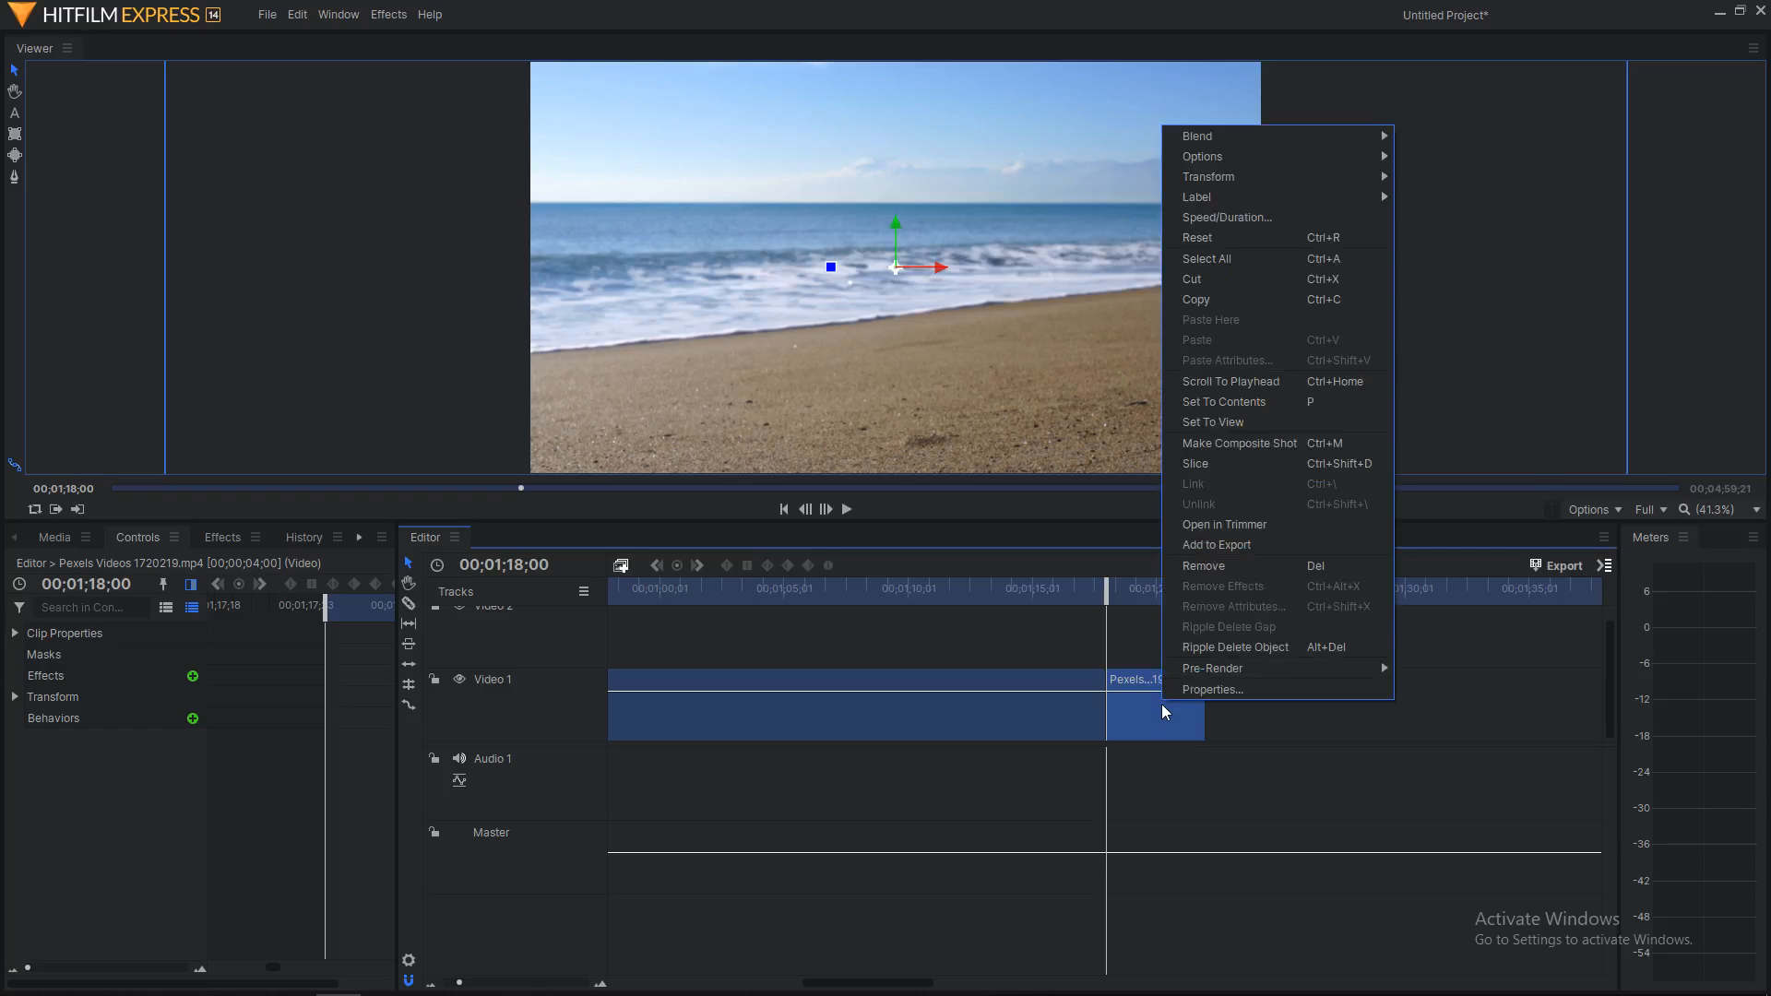
{"action": "left_click", "coordinate": [1204, 566]}
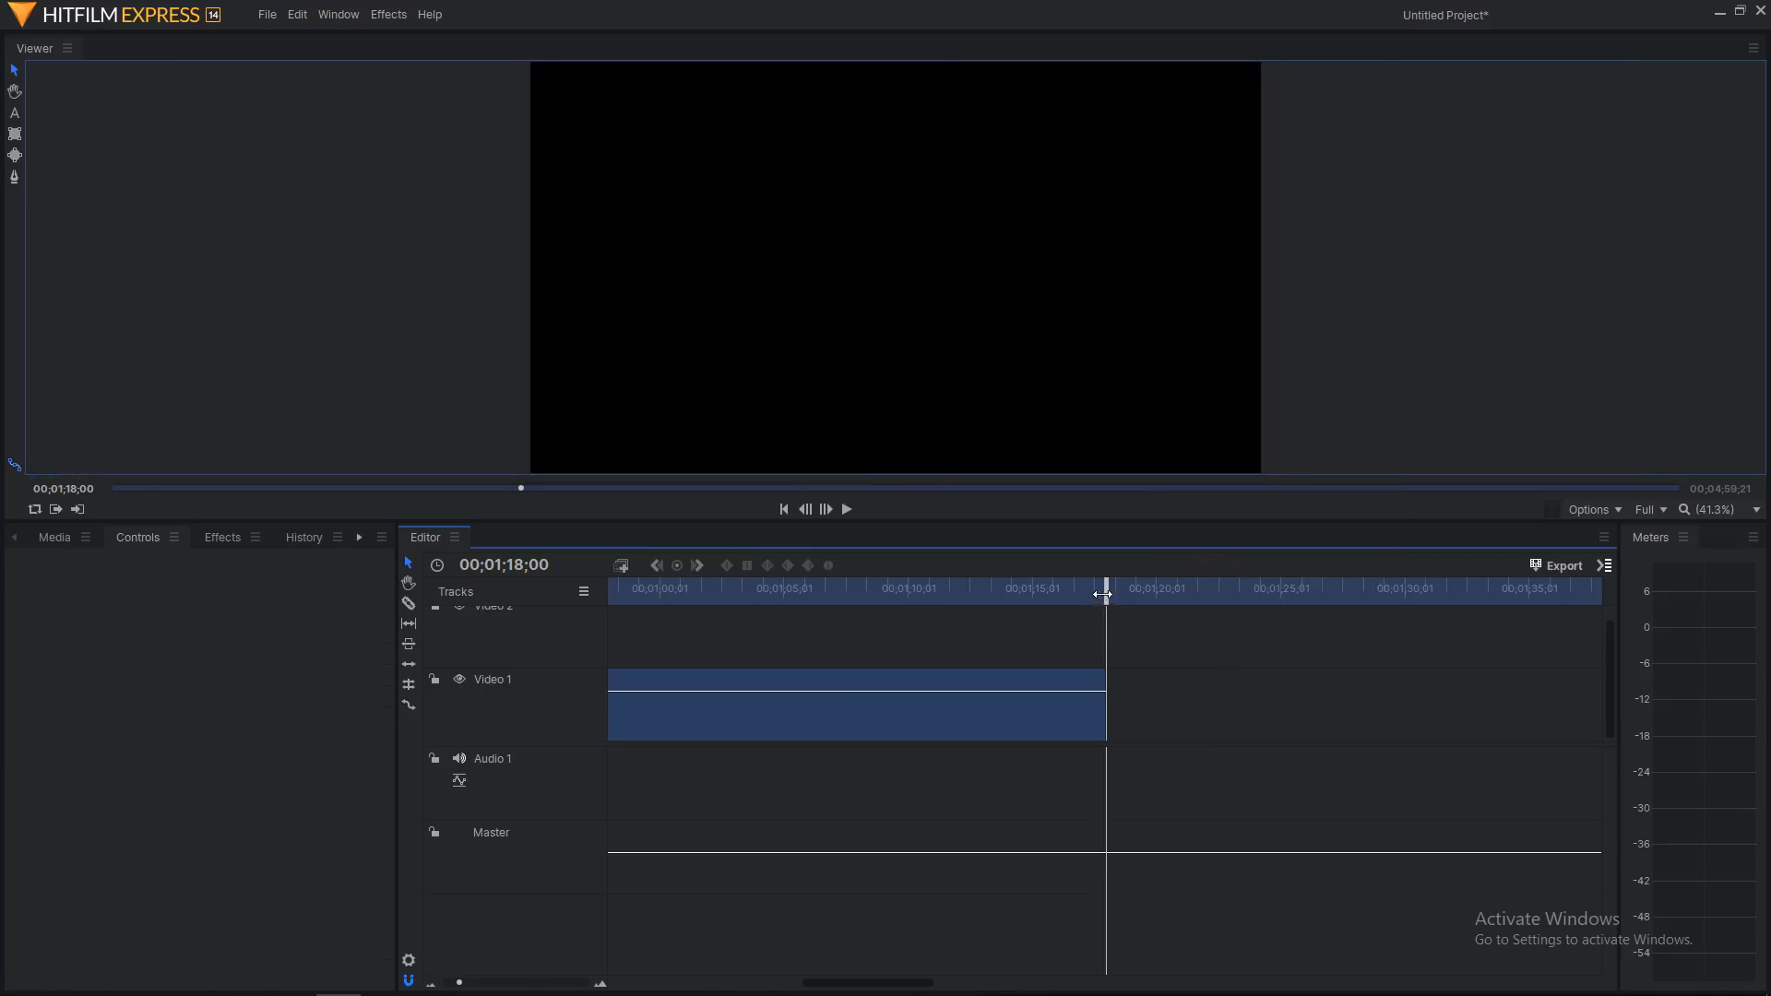
{"action": "left_click_drag", "start_coordinate": [1106, 595], "coordinate": [794, 731]}
Step: Scroll the timeline so both clips show in full with the playhead at 00;51;22
{"action": "scroll", "coordinate": [712, 760], "scroll_direction": "down", "scroll_amount": 3}
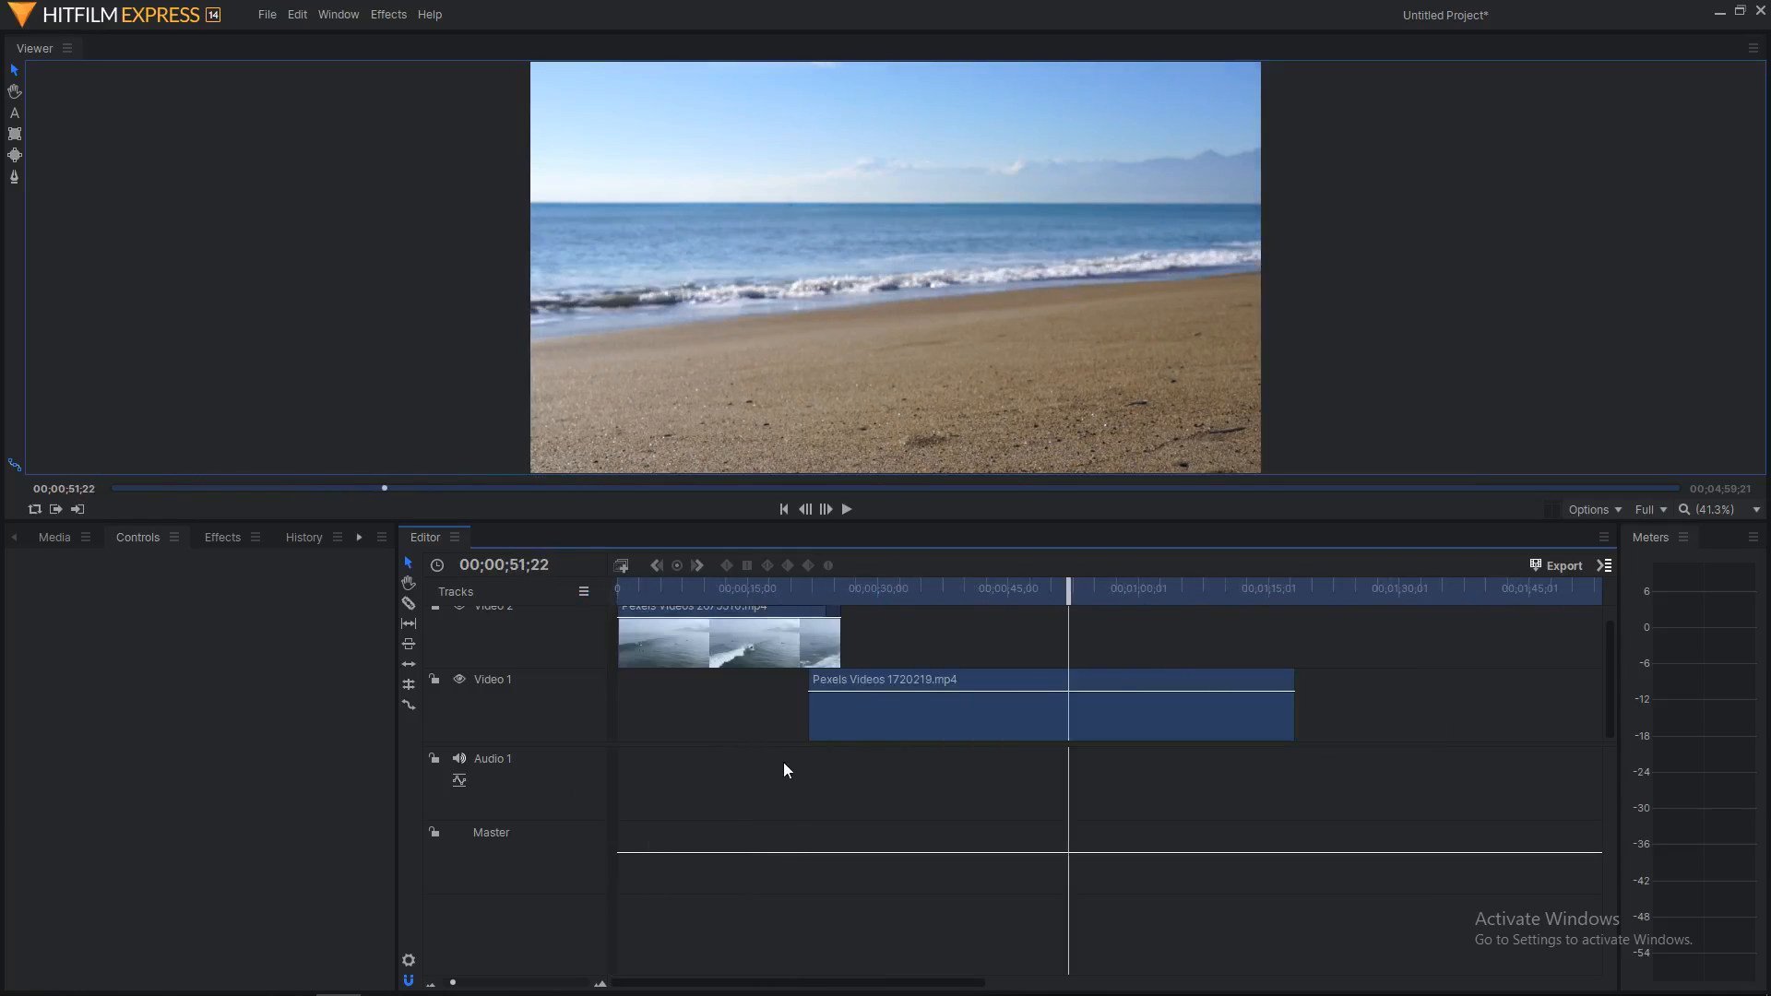
{"action": "scroll", "coordinate": [1403, 673], "scroll_direction": "up", "scroll_amount": 1}
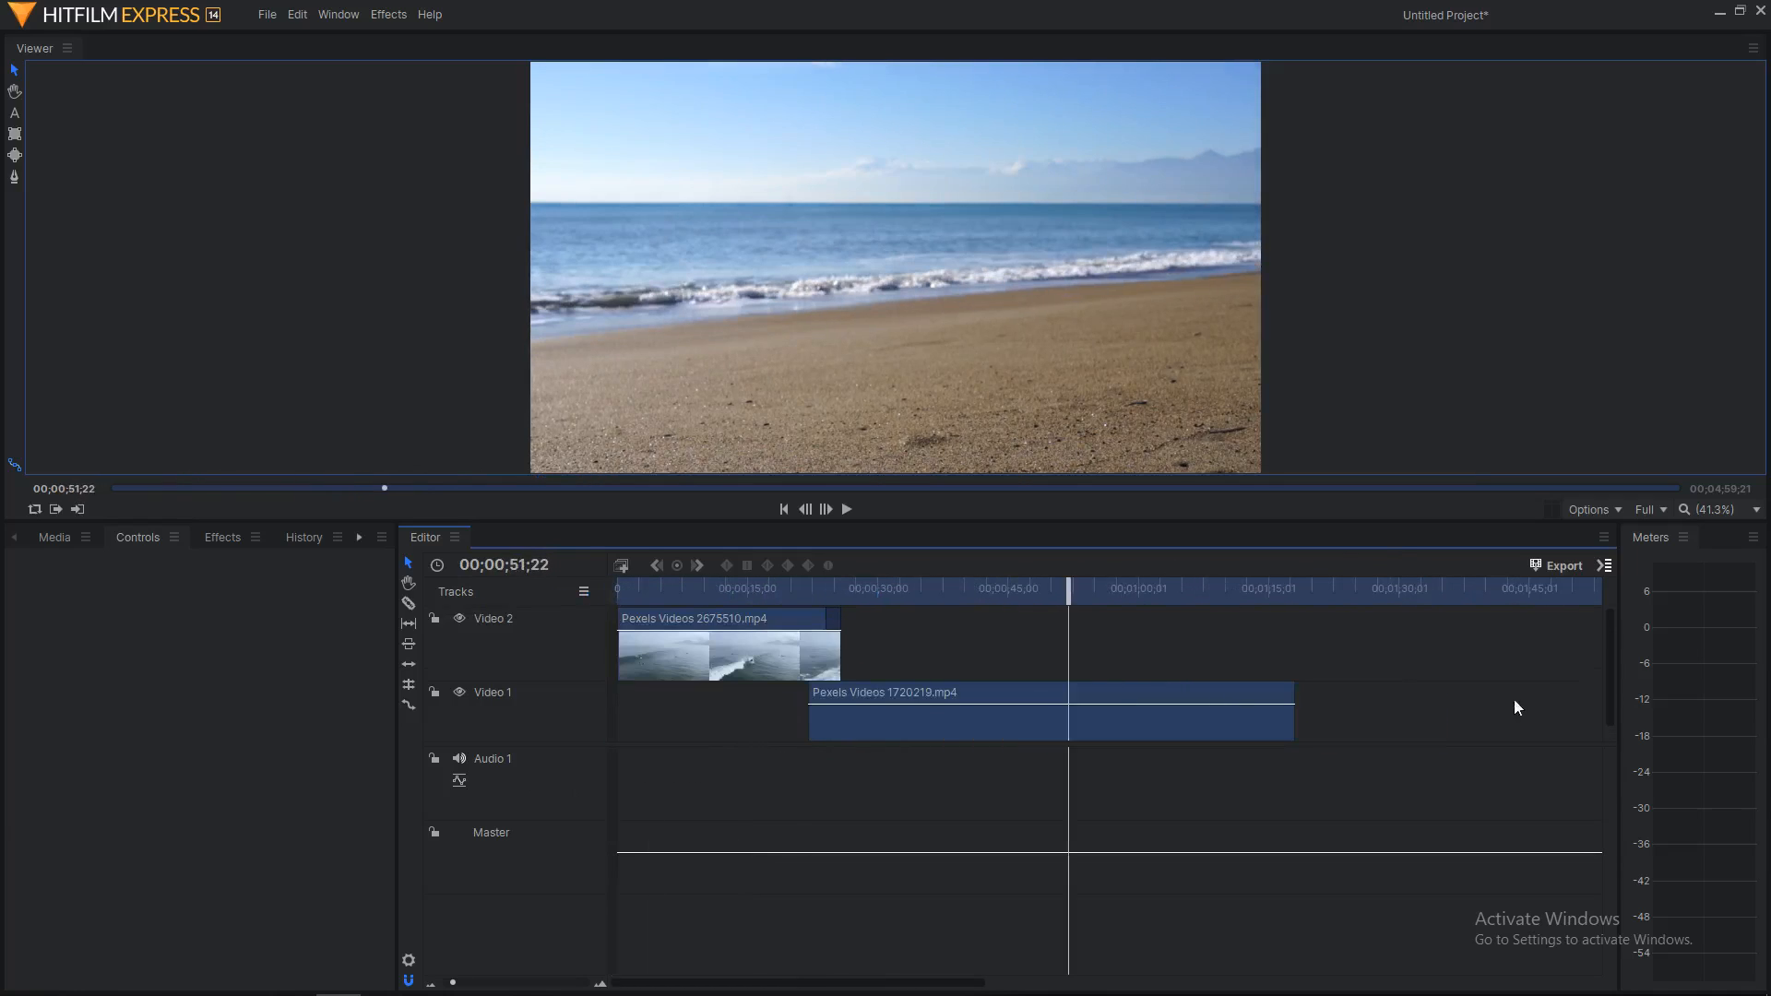
Step: Insert a new Video 3 track above Video 2 from the track header's menu
{"action": "right_click", "coordinate": [515, 655]}
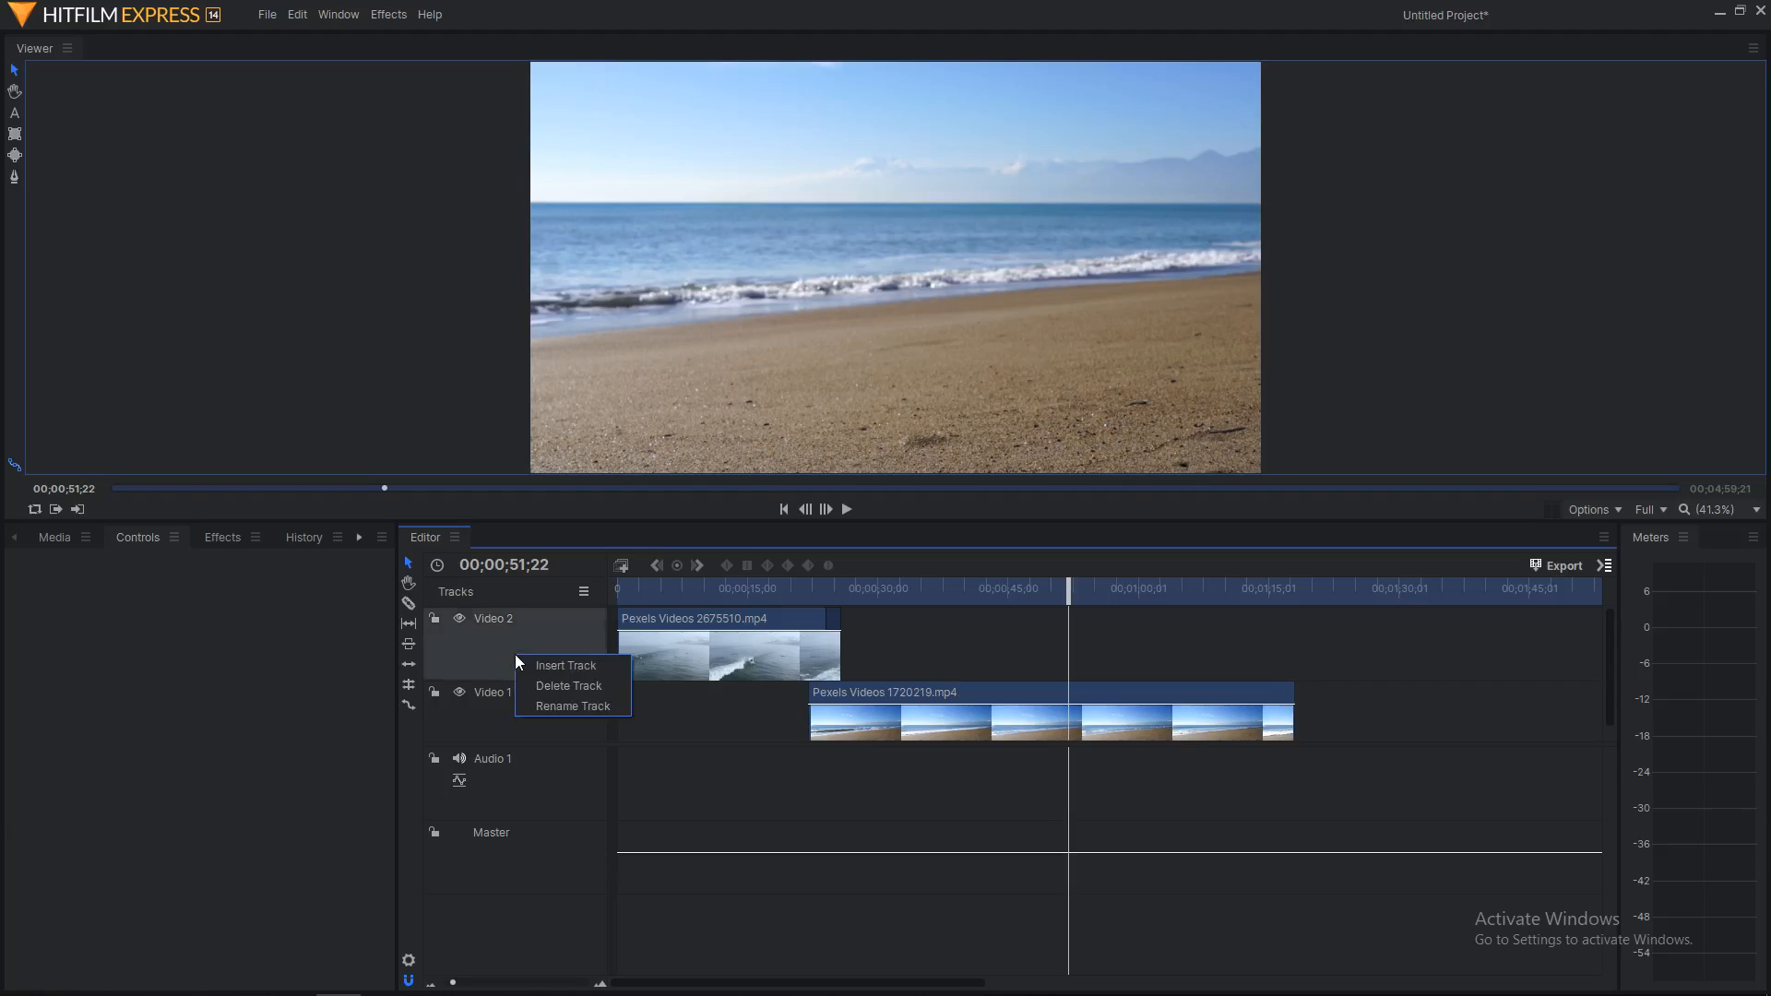
{"action": "left_click", "coordinate": [545, 667]}
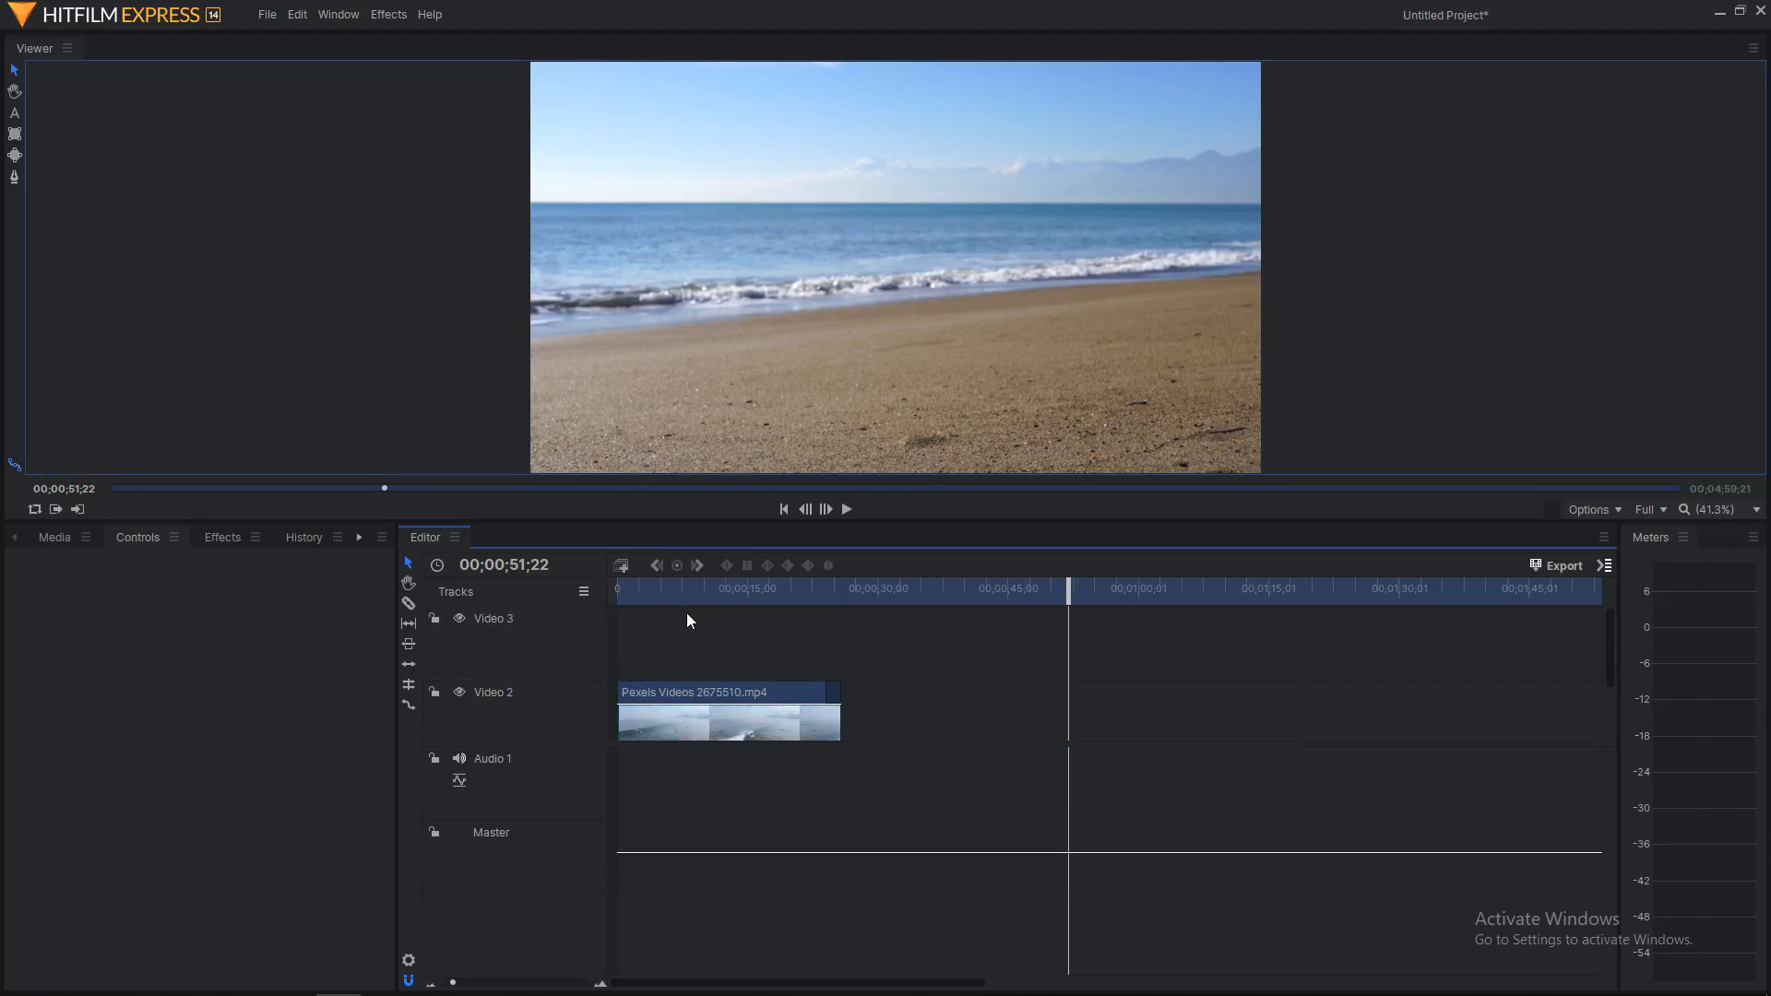
{"action": "scroll", "coordinate": [972, 629], "scroll_direction": "down", "scroll_amount": 2}
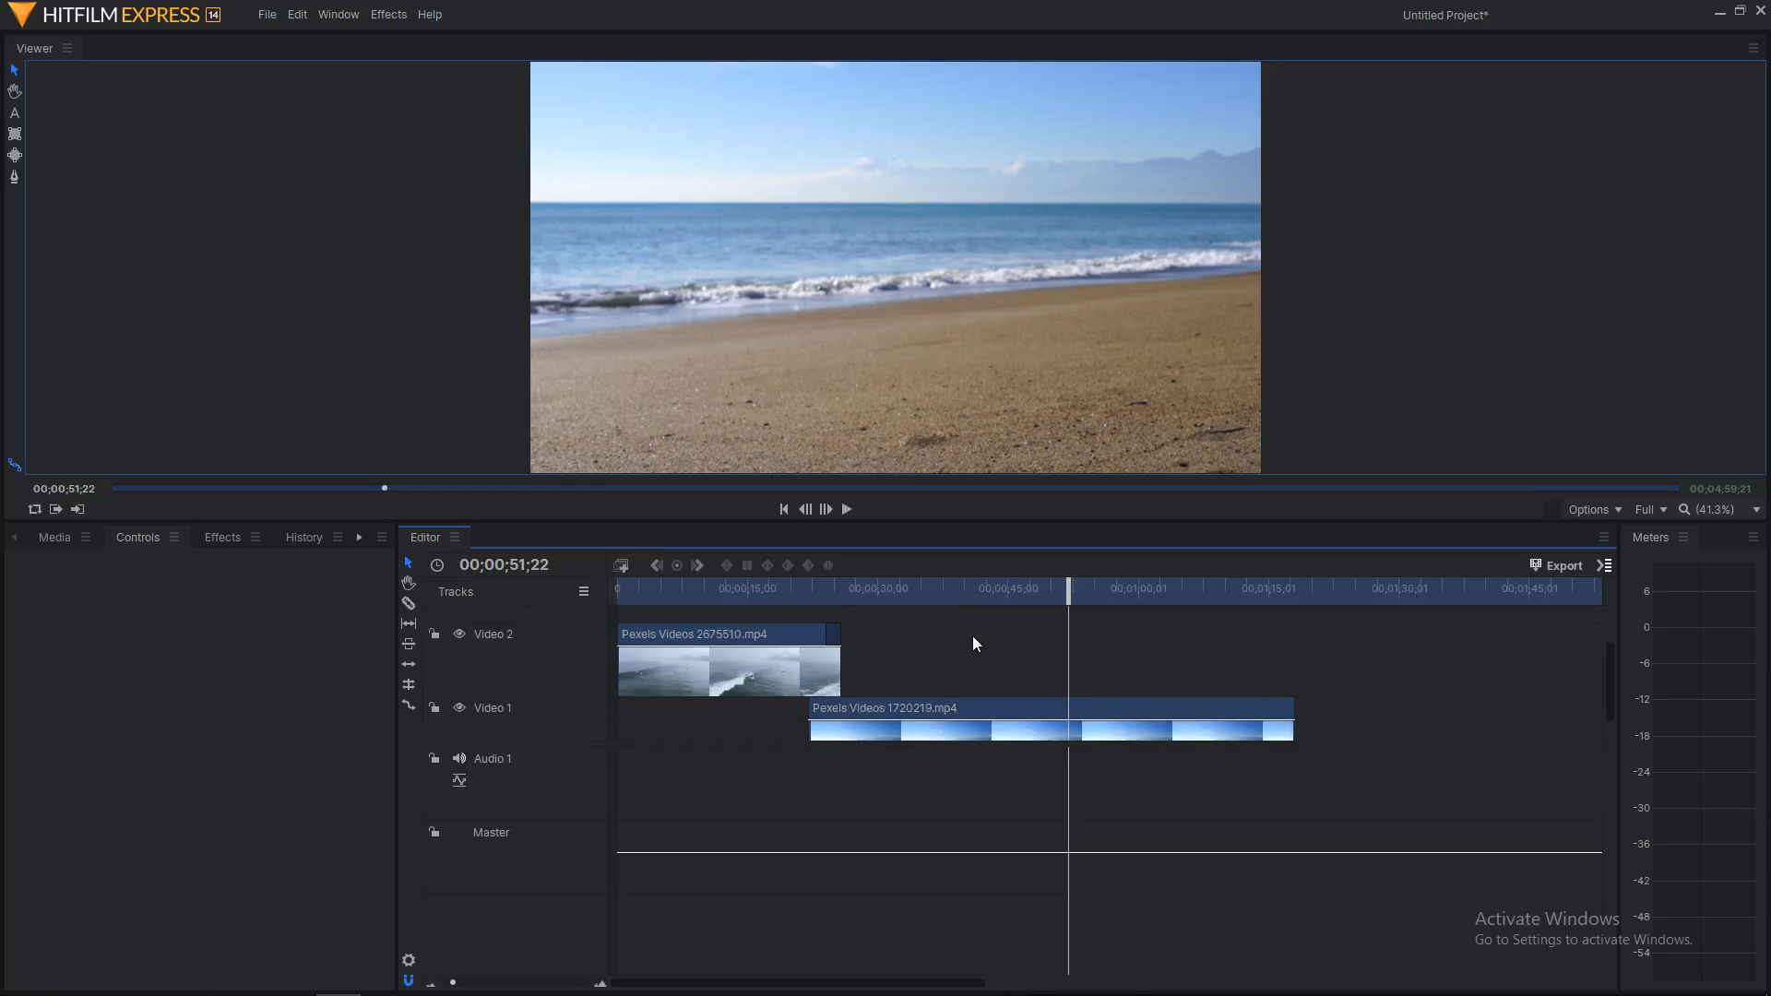
{"action": "scroll", "coordinate": [972, 634], "scroll_direction": "up", "scroll_amount": 2}
{"action": "scroll", "coordinate": [973, 637], "scroll_direction": "down", "scroll_amount": 2}
{"action": "scroll", "coordinate": [974, 639], "scroll_direction": "up", "scroll_amount": 2}
{"action": "scroll", "coordinate": [975, 638], "scroll_direction": "down", "scroll_amount": 1}
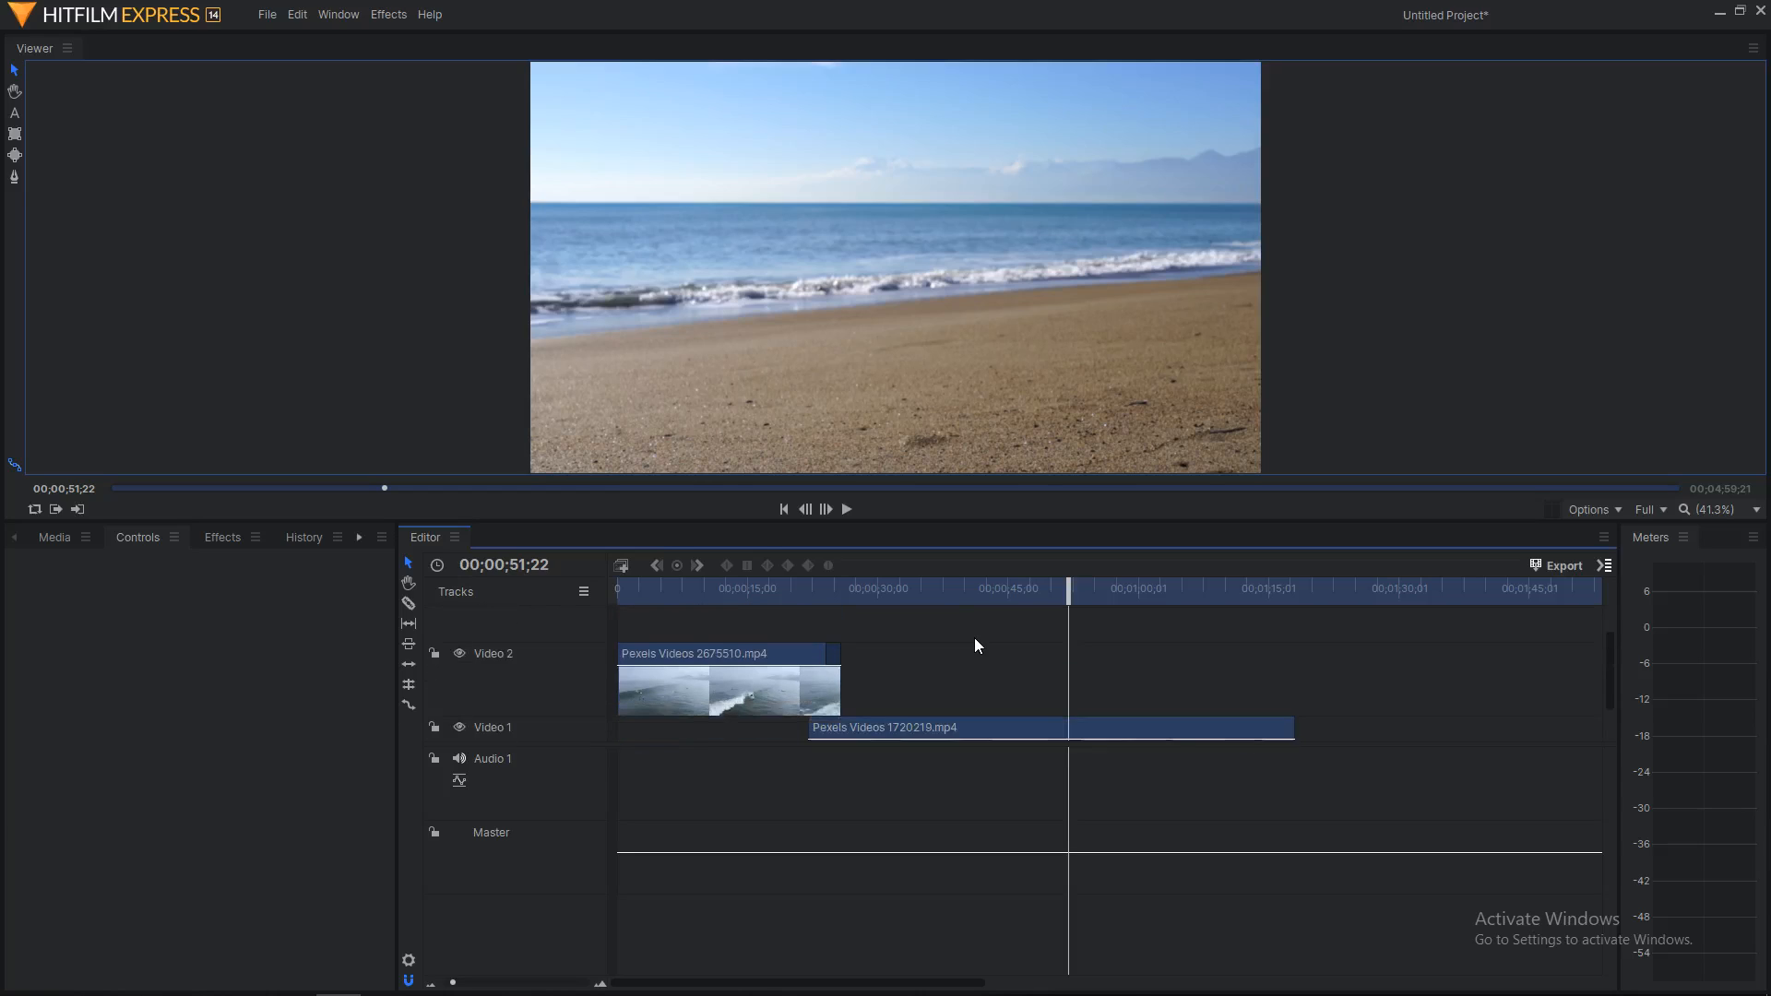
{"action": "scroll", "coordinate": [974, 638], "scroll_direction": "up", "scroll_amount": 1}
{"action": "left_click", "coordinate": [727, 276]}
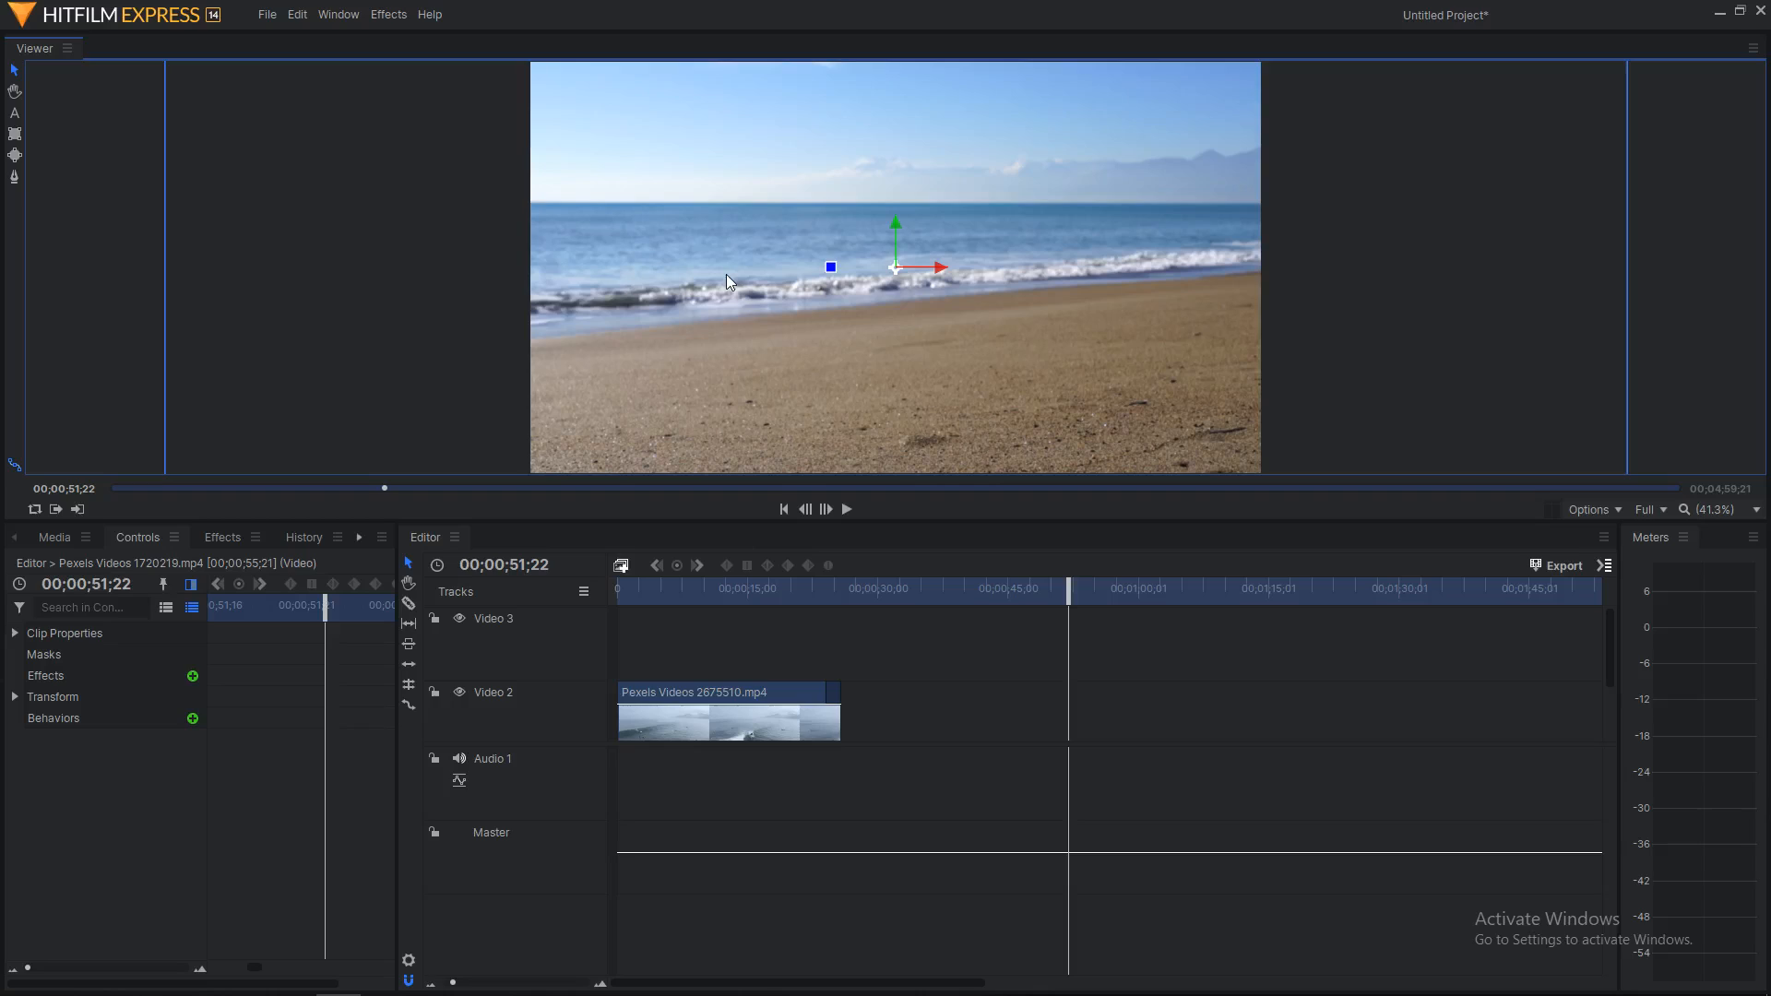
Step: Create a text layer in the Viewer reading 'Hello'
{"action": "left_click", "coordinate": [14, 115]}
{"action": "left_click", "coordinate": [849, 229]}
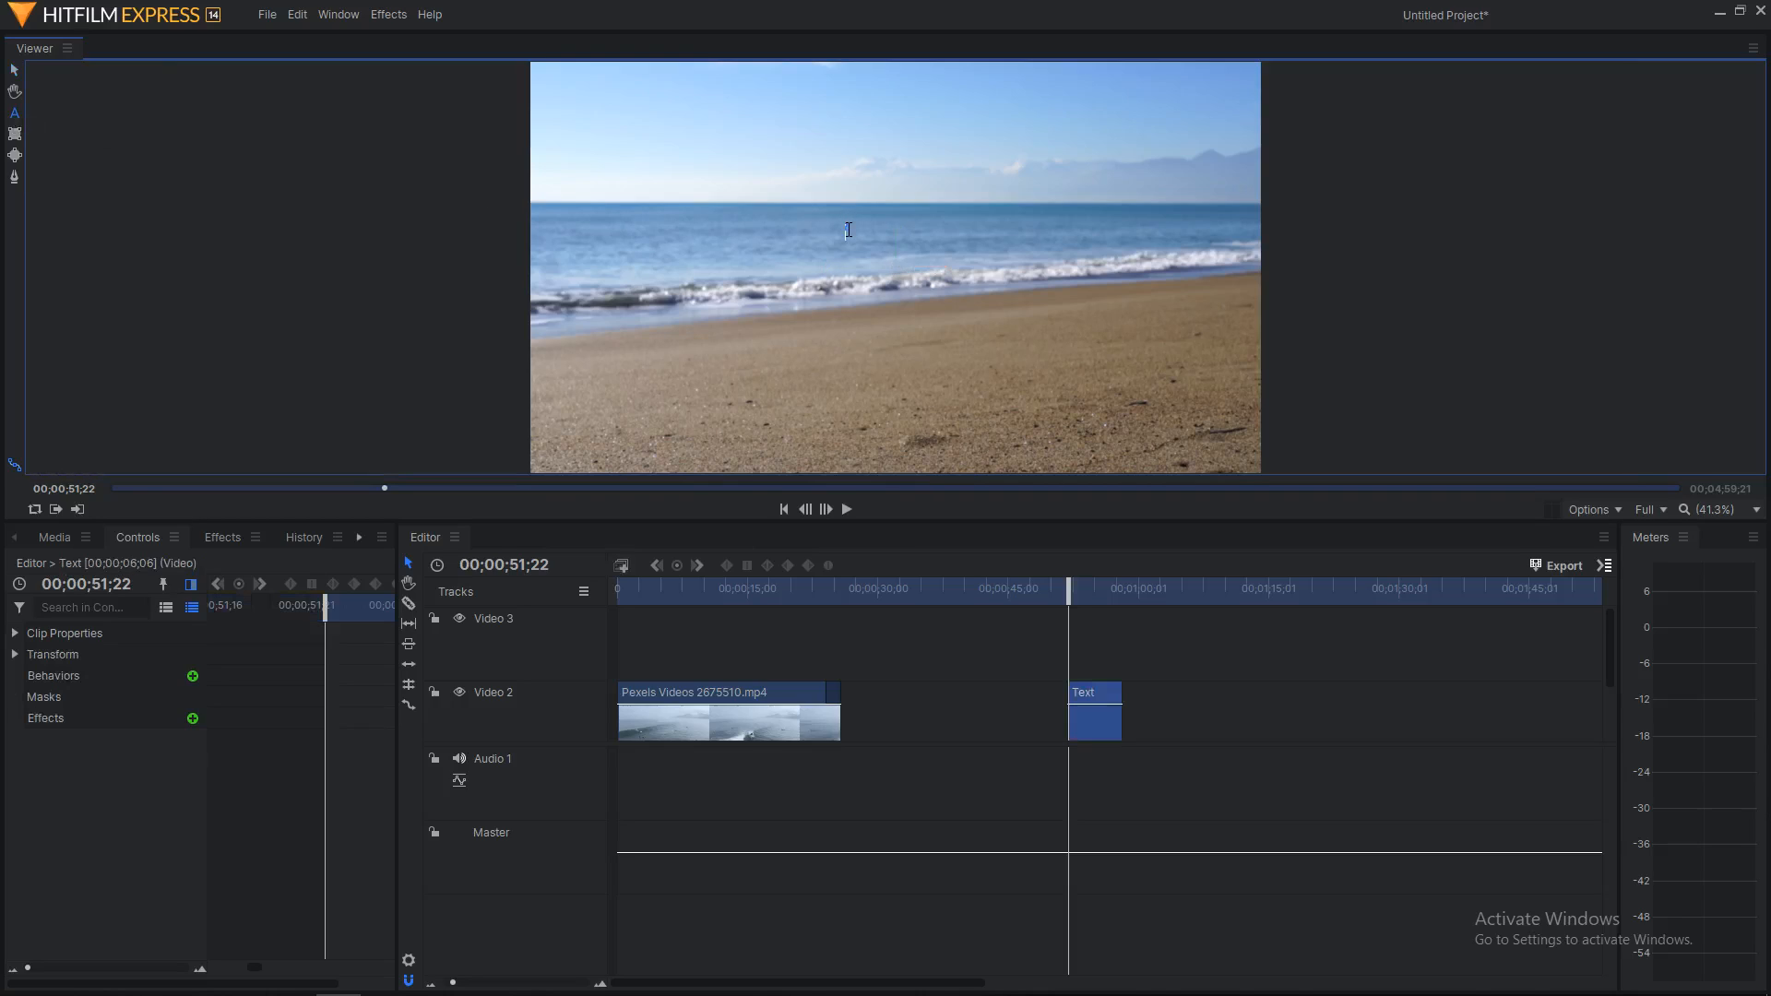
{"action": "left_click", "coordinate": [874, 172]}
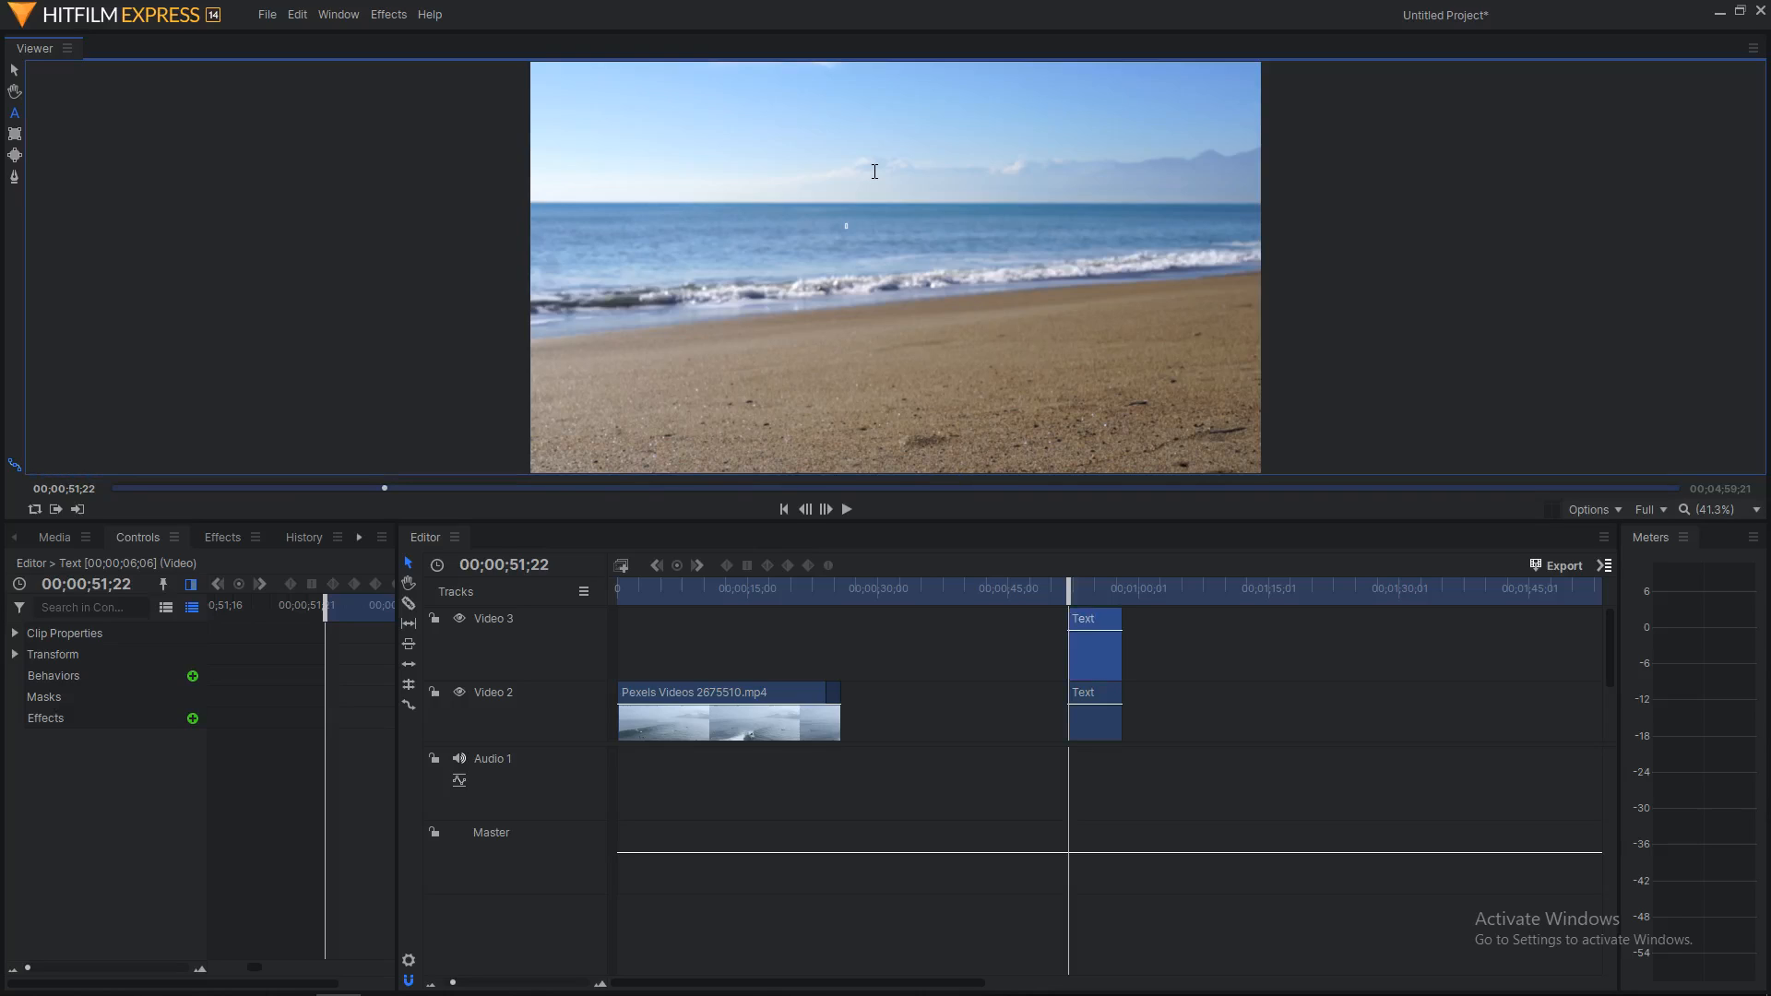
{"action": "type", "text": "Hello"}
Step: Delete the duplicate Text clip on Video 2 and move the Video 3 title to 00;00;00;00
{"action": "left_click", "coordinate": [1113, 727]}
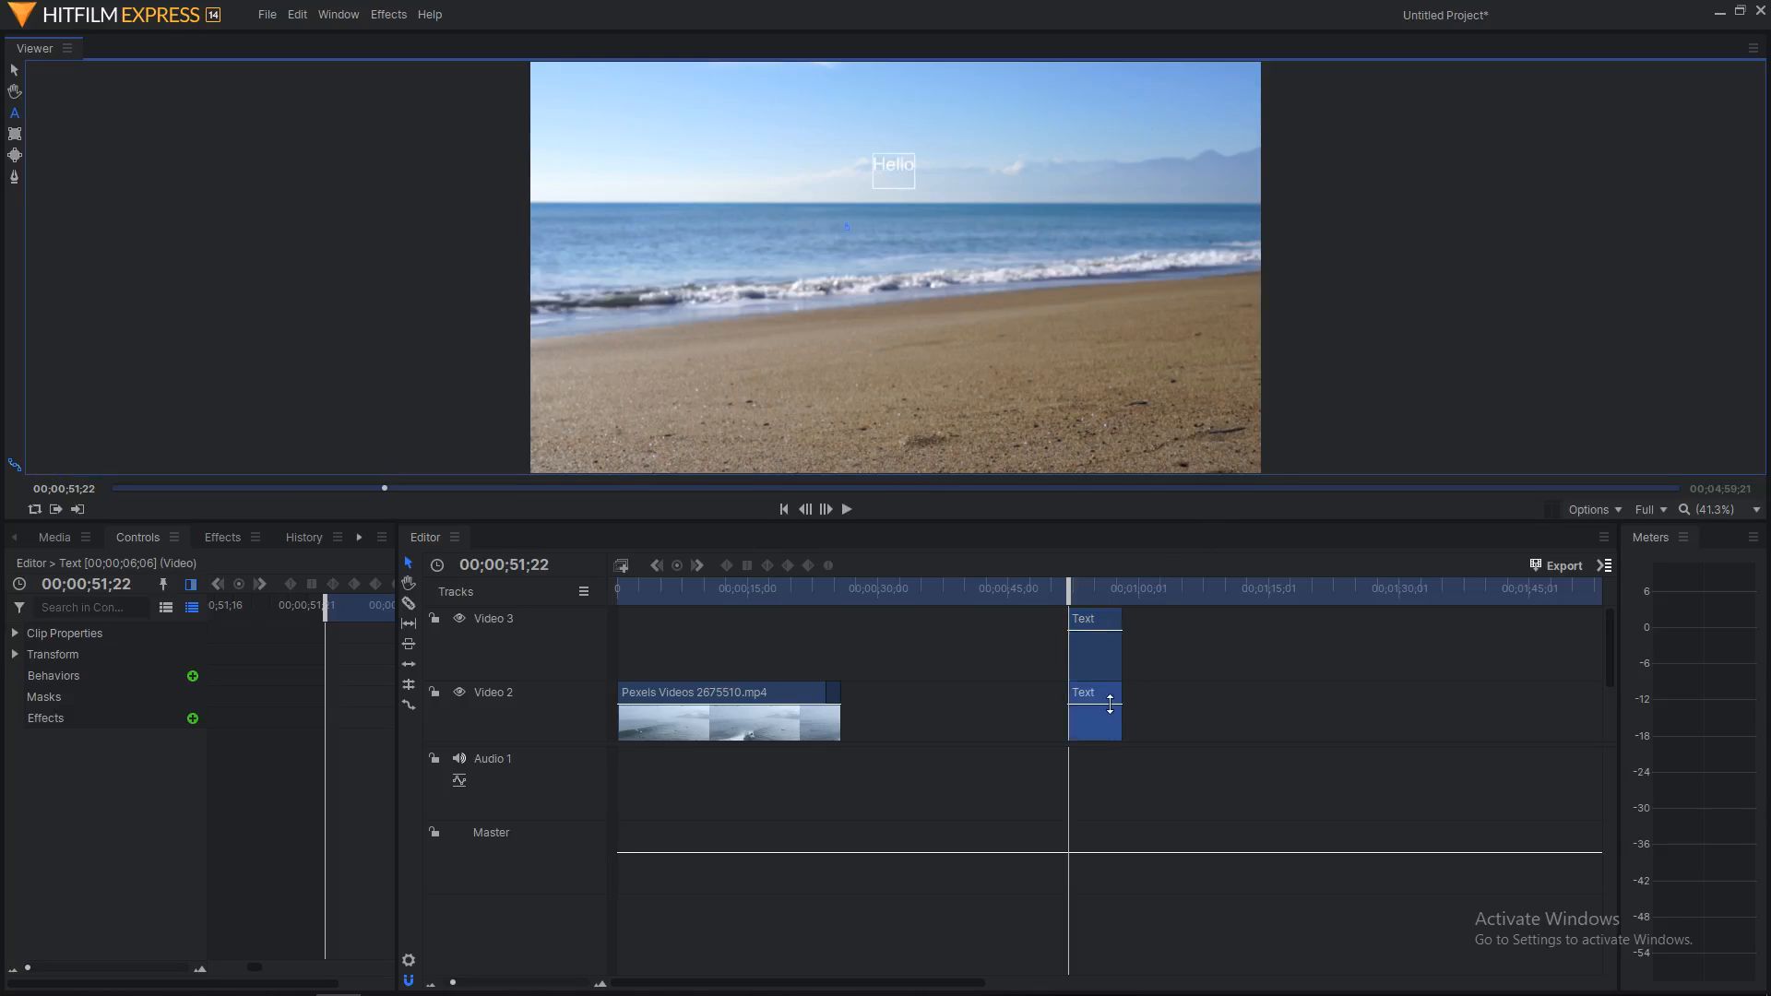
{"action": "right_click", "coordinate": [1110, 723]}
{"action": "left_click", "coordinate": [1168, 589]}
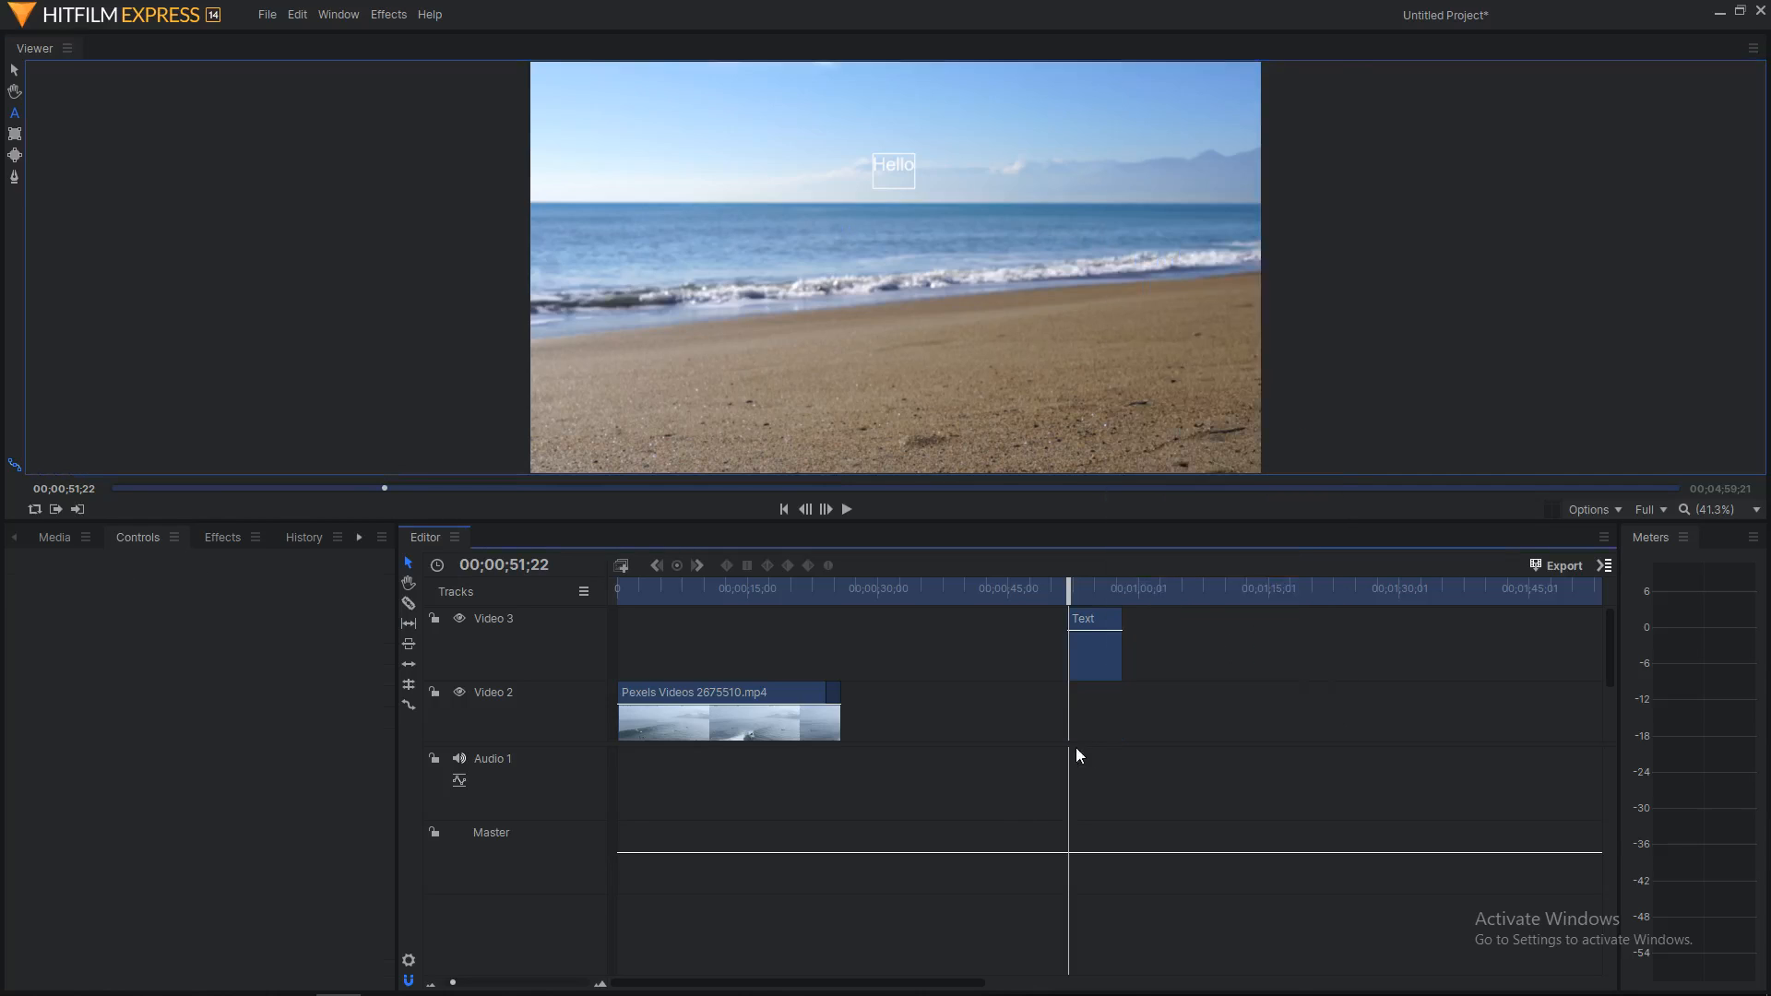
{"action": "left_click_drag", "start_coordinate": [1099, 669], "coordinate": [643, 669]}
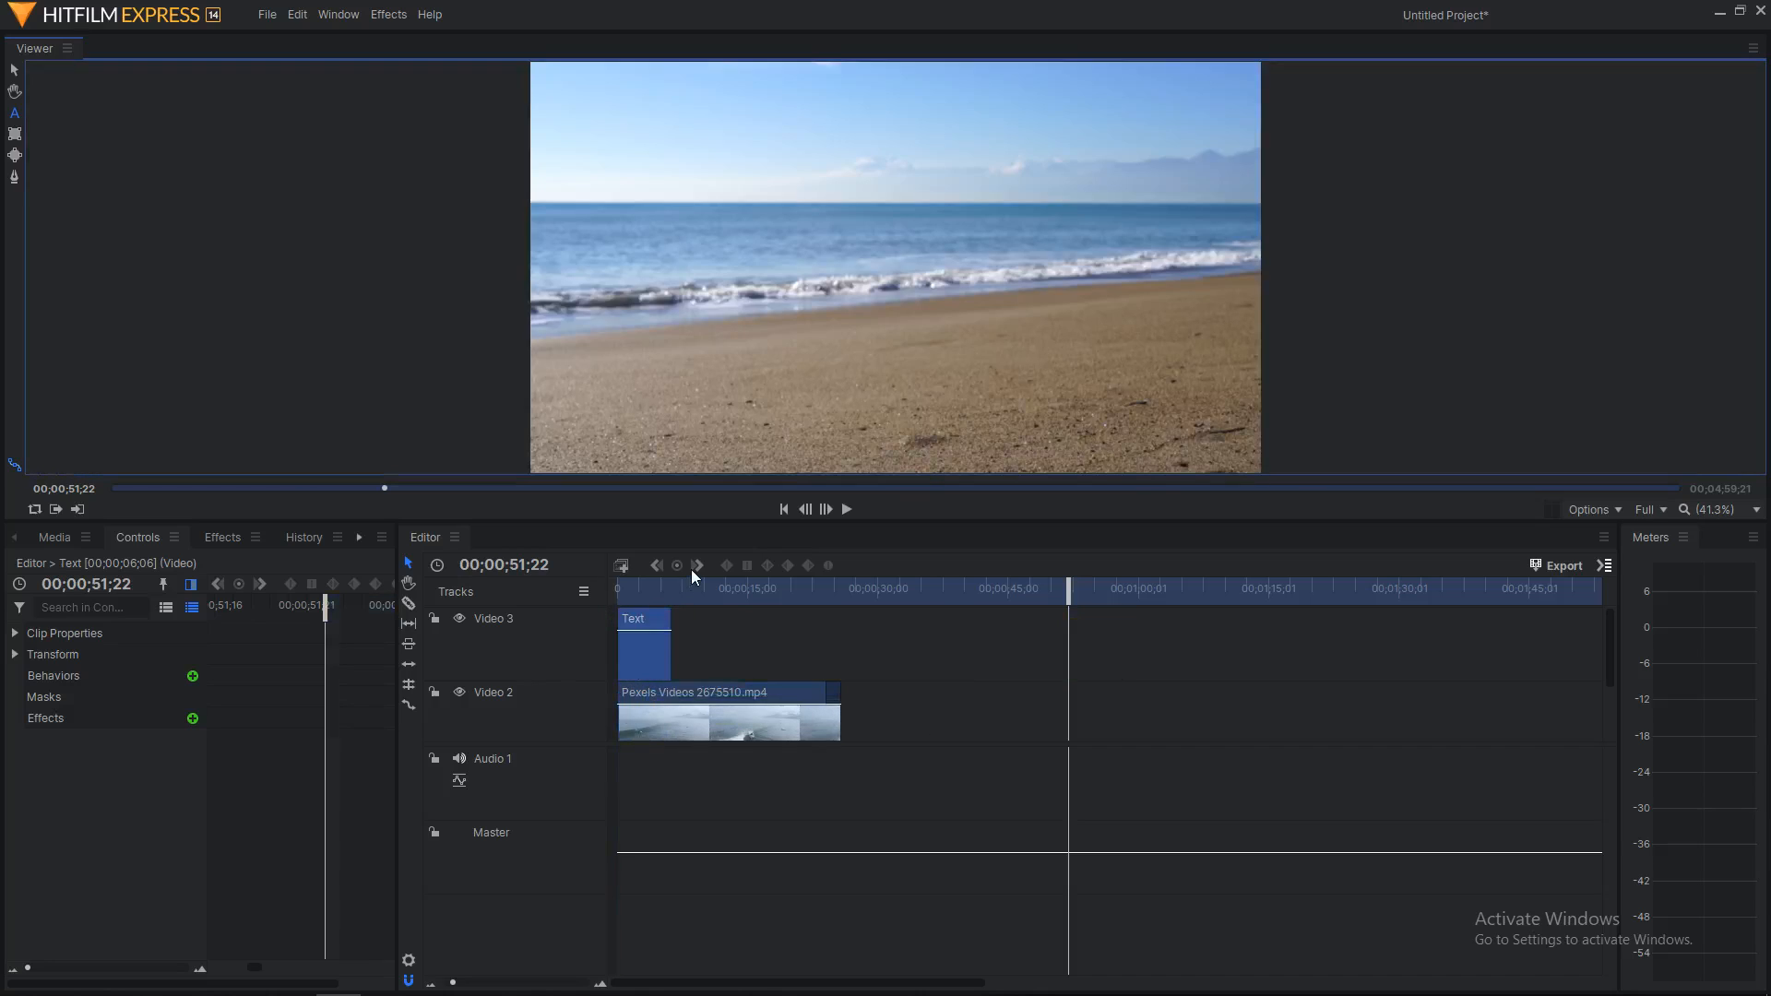
{"action": "left_click_drag", "start_coordinate": [1070, 587], "coordinate": [641, 602]}
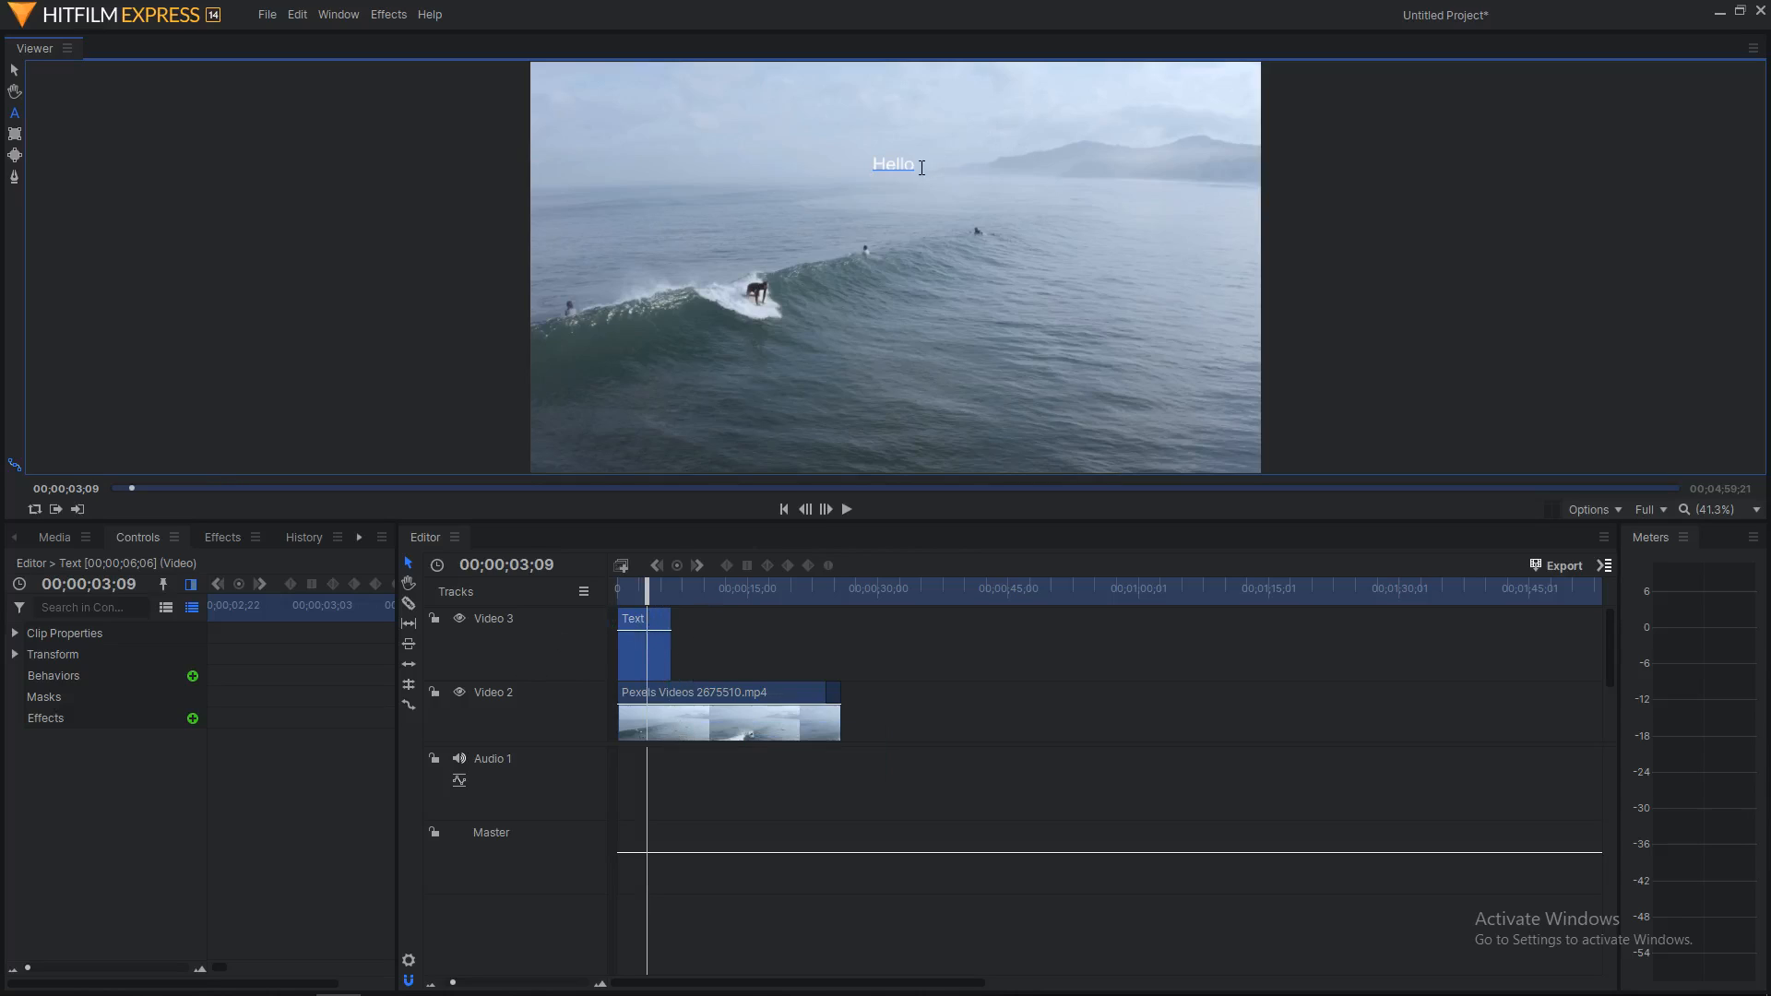
Step: Move the Hello title toward the left of the frame and show the Text panel
{"action": "left_click", "coordinate": [14, 69]}
{"action": "left_click_drag", "start_coordinate": [917, 162], "coordinate": [650, 224]}
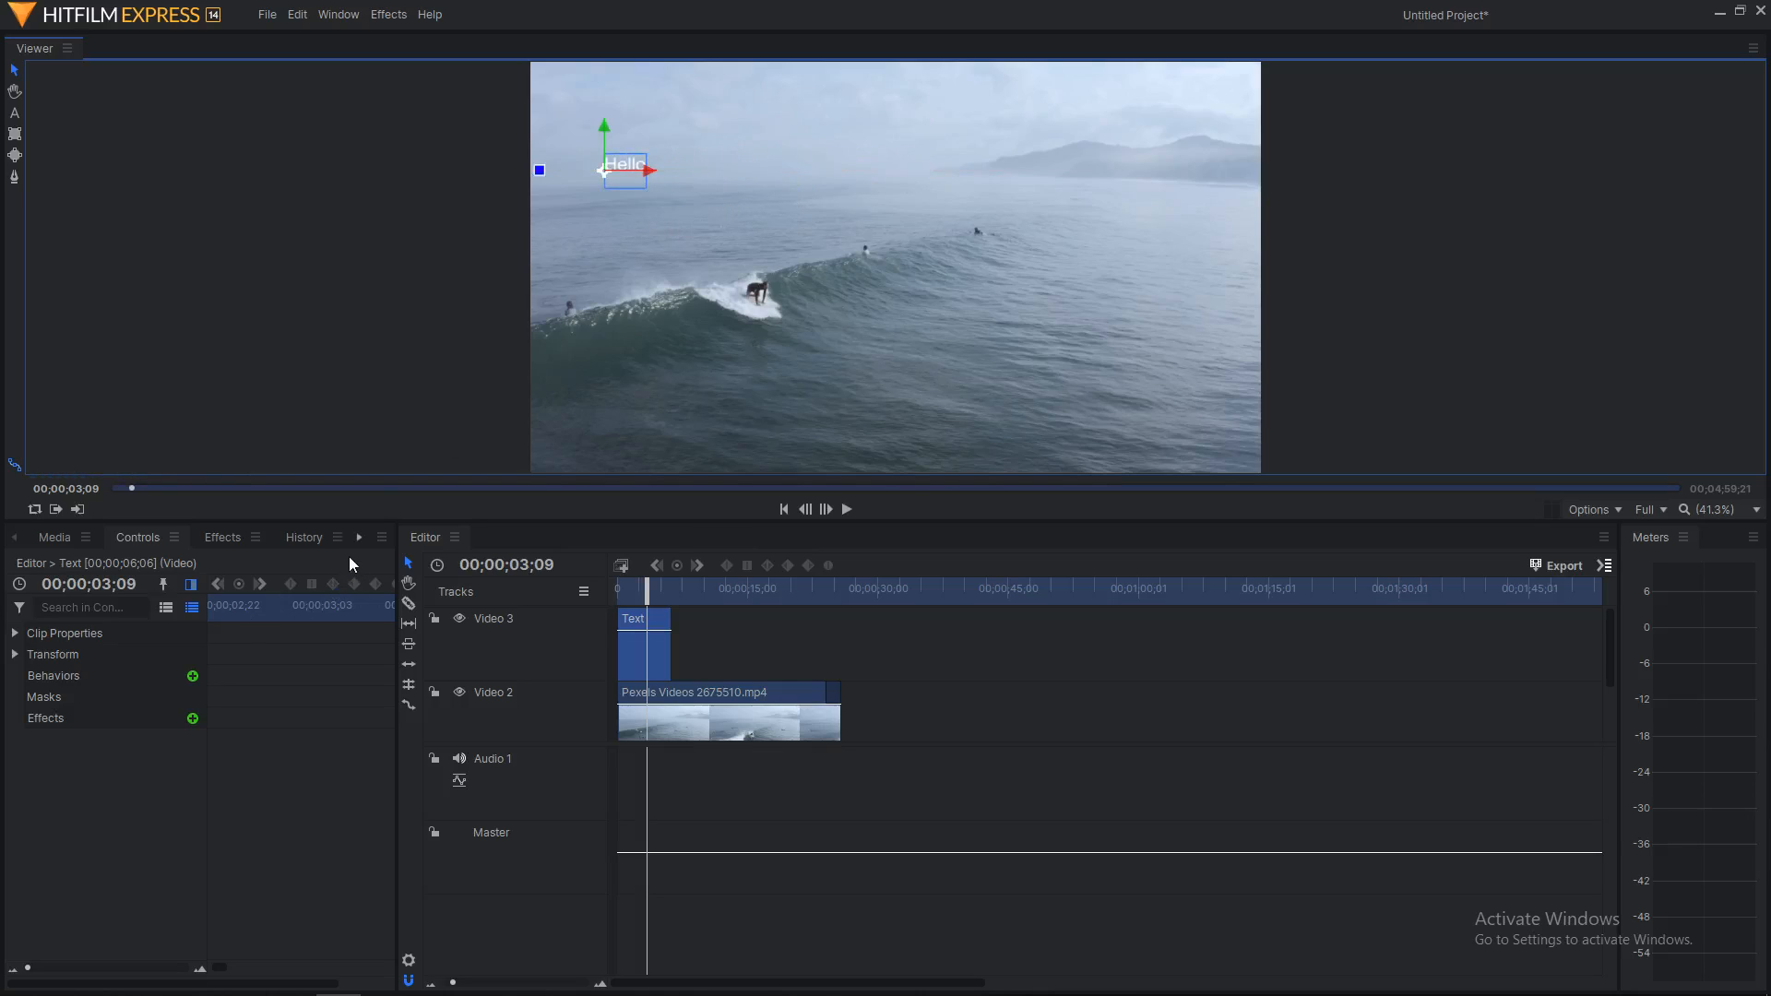
{"action": "left_click", "coordinate": [173, 792]}
{"action": "left_click", "coordinate": [51, 538]}
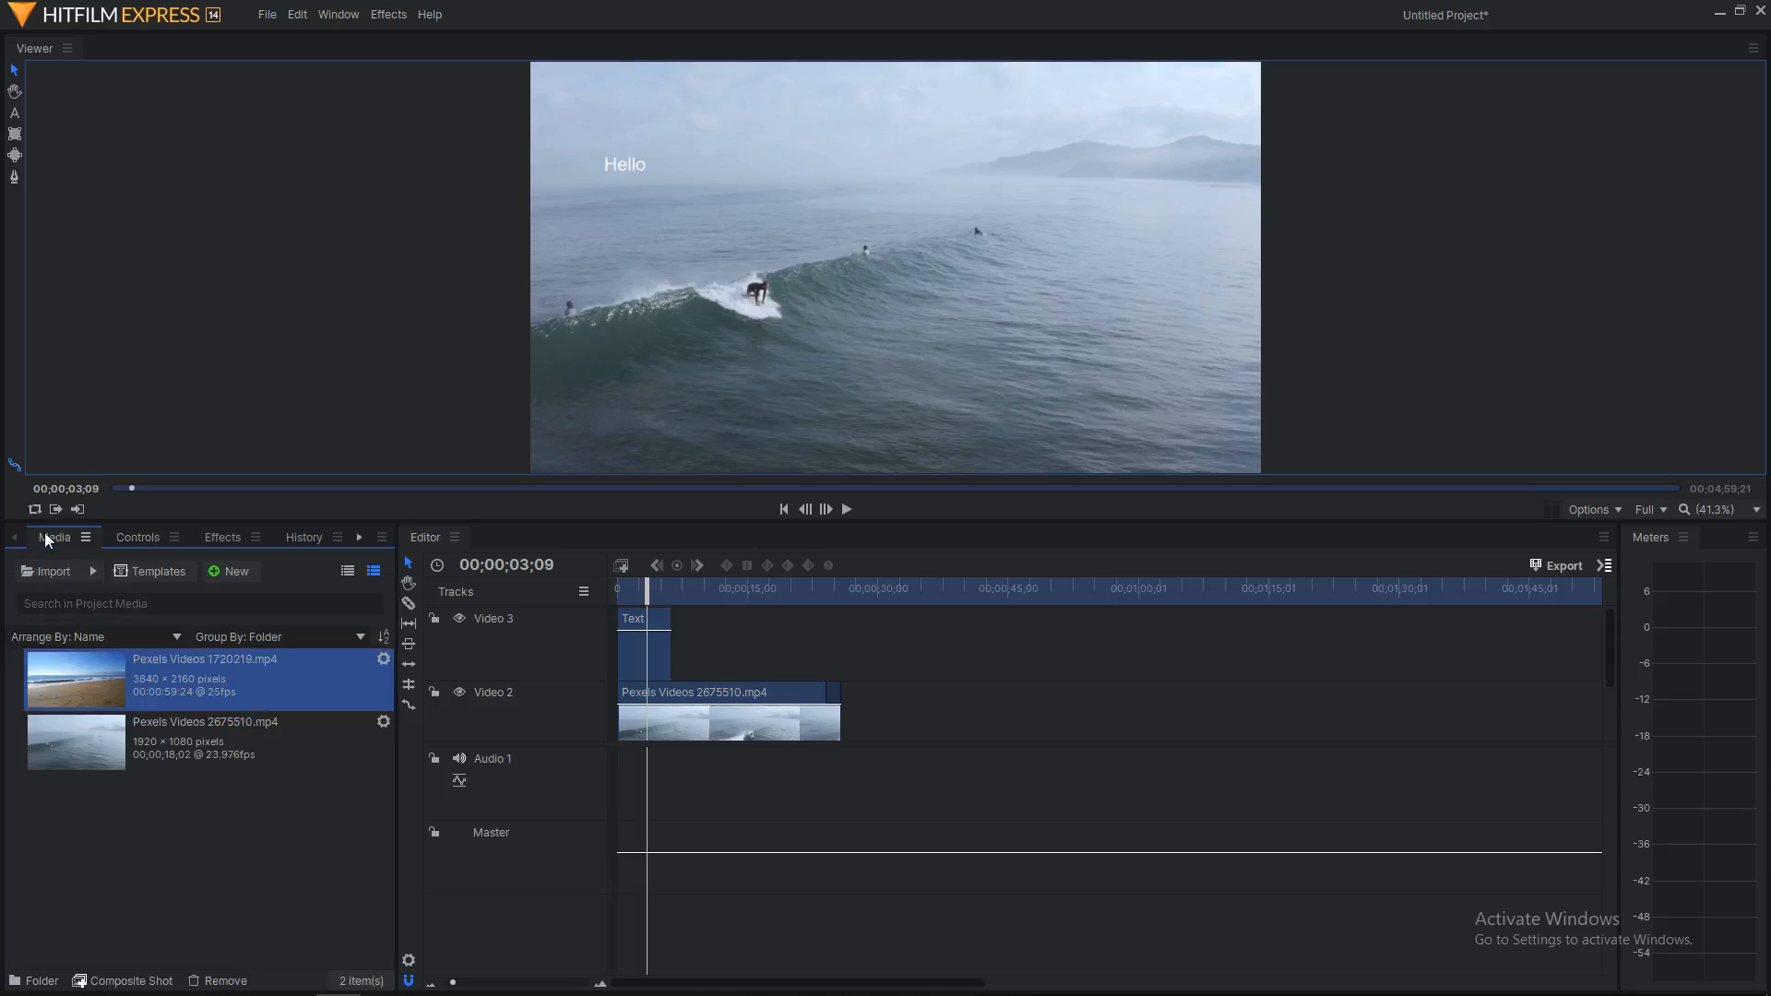
{"action": "left_click", "coordinate": [358, 535]}
{"action": "left_click", "coordinate": [419, 655]}
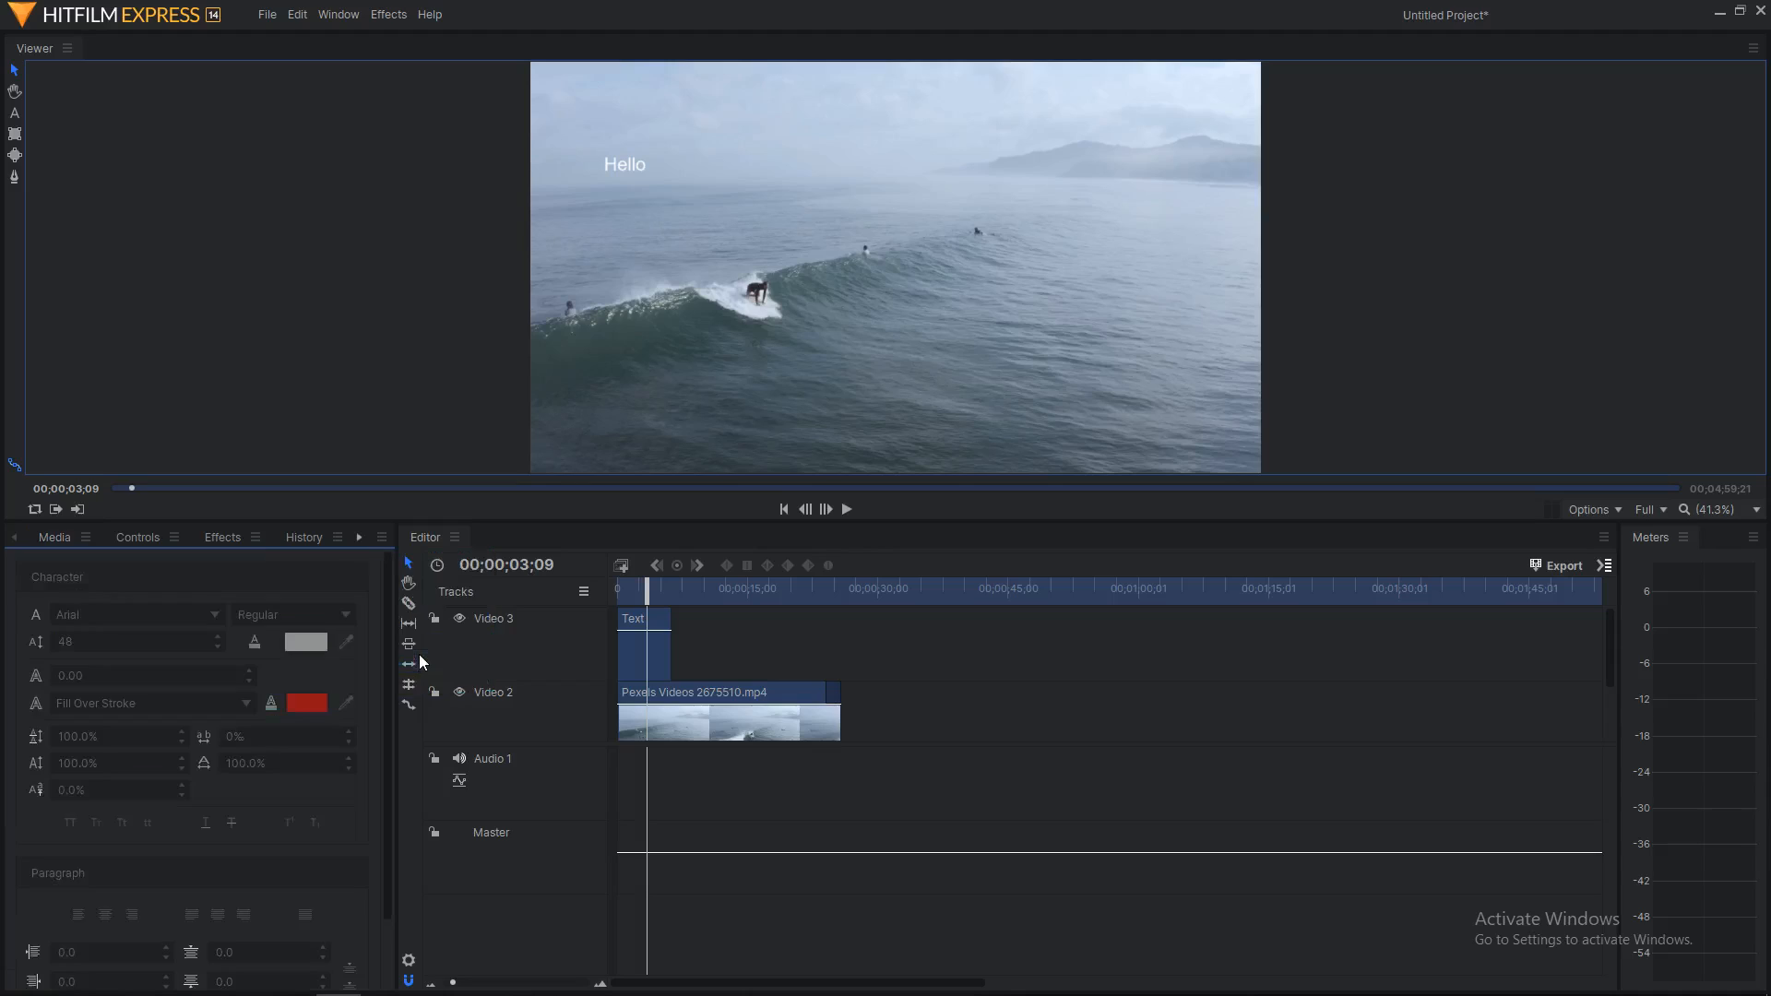
Step: Make the Hello text fill colour black
{"action": "left_click", "coordinate": [14, 112]}
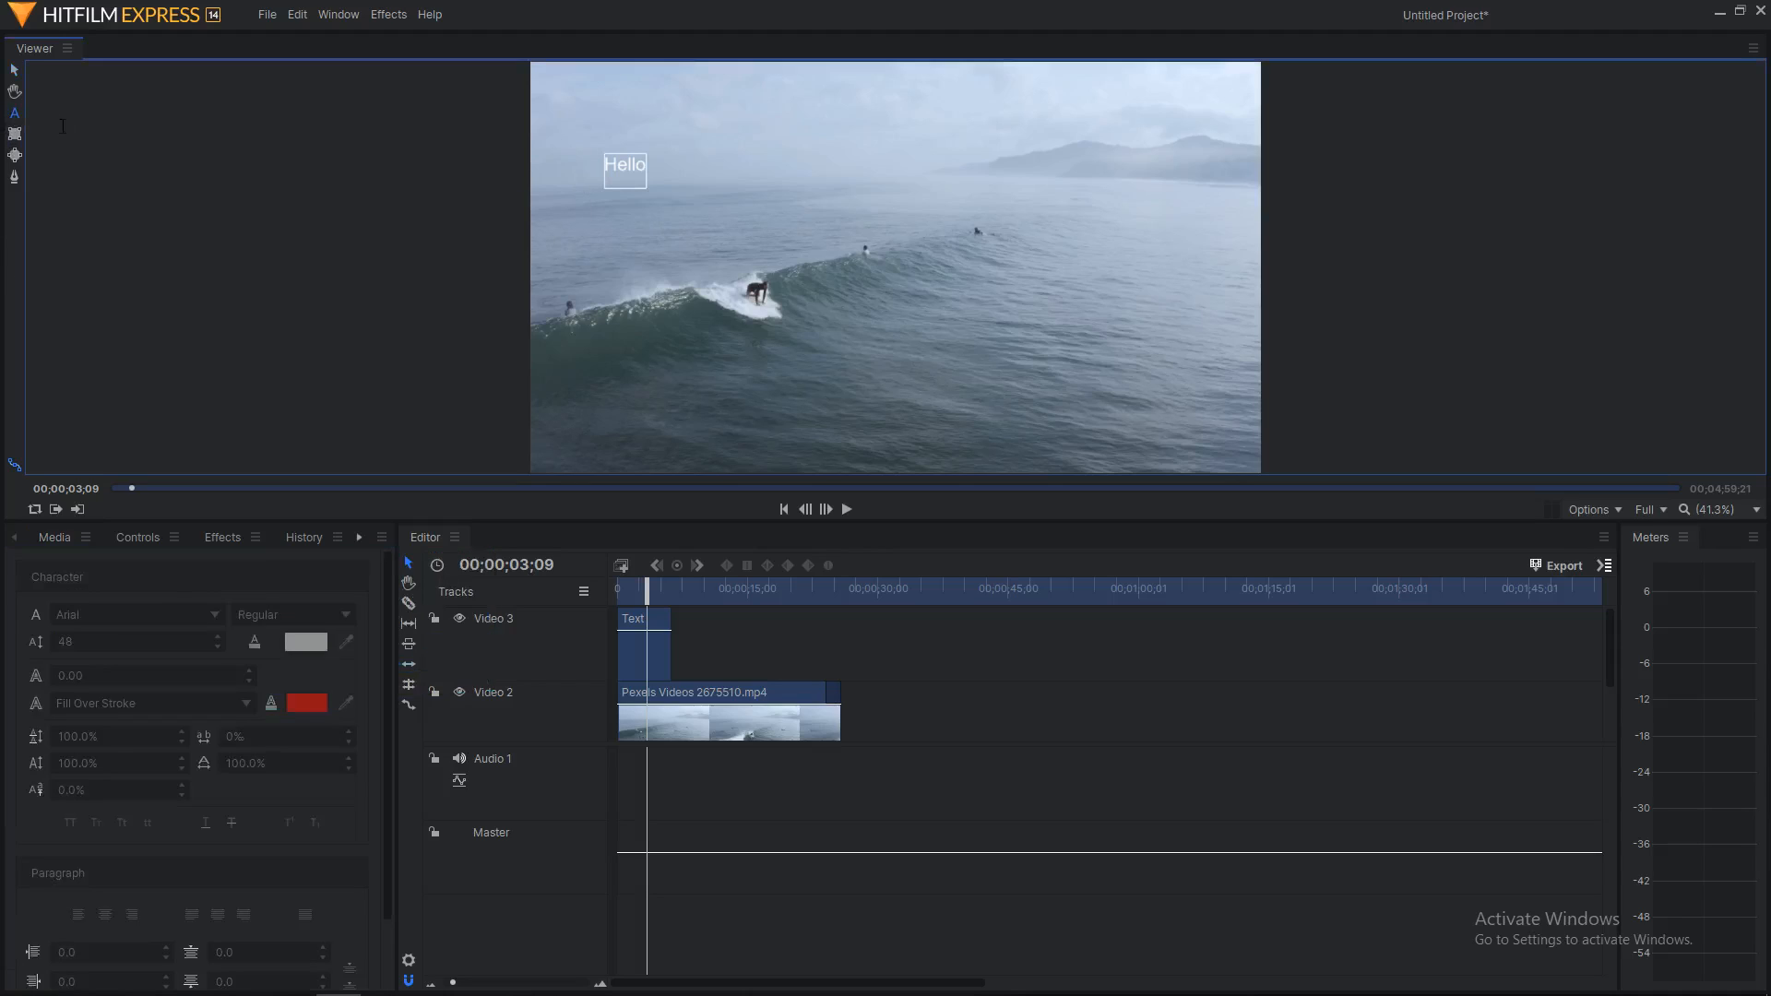
{"action": "left_click", "coordinate": [614, 171]}
{"action": "left_click_drag", "start_coordinate": [605, 164], "coordinate": [644, 159]}
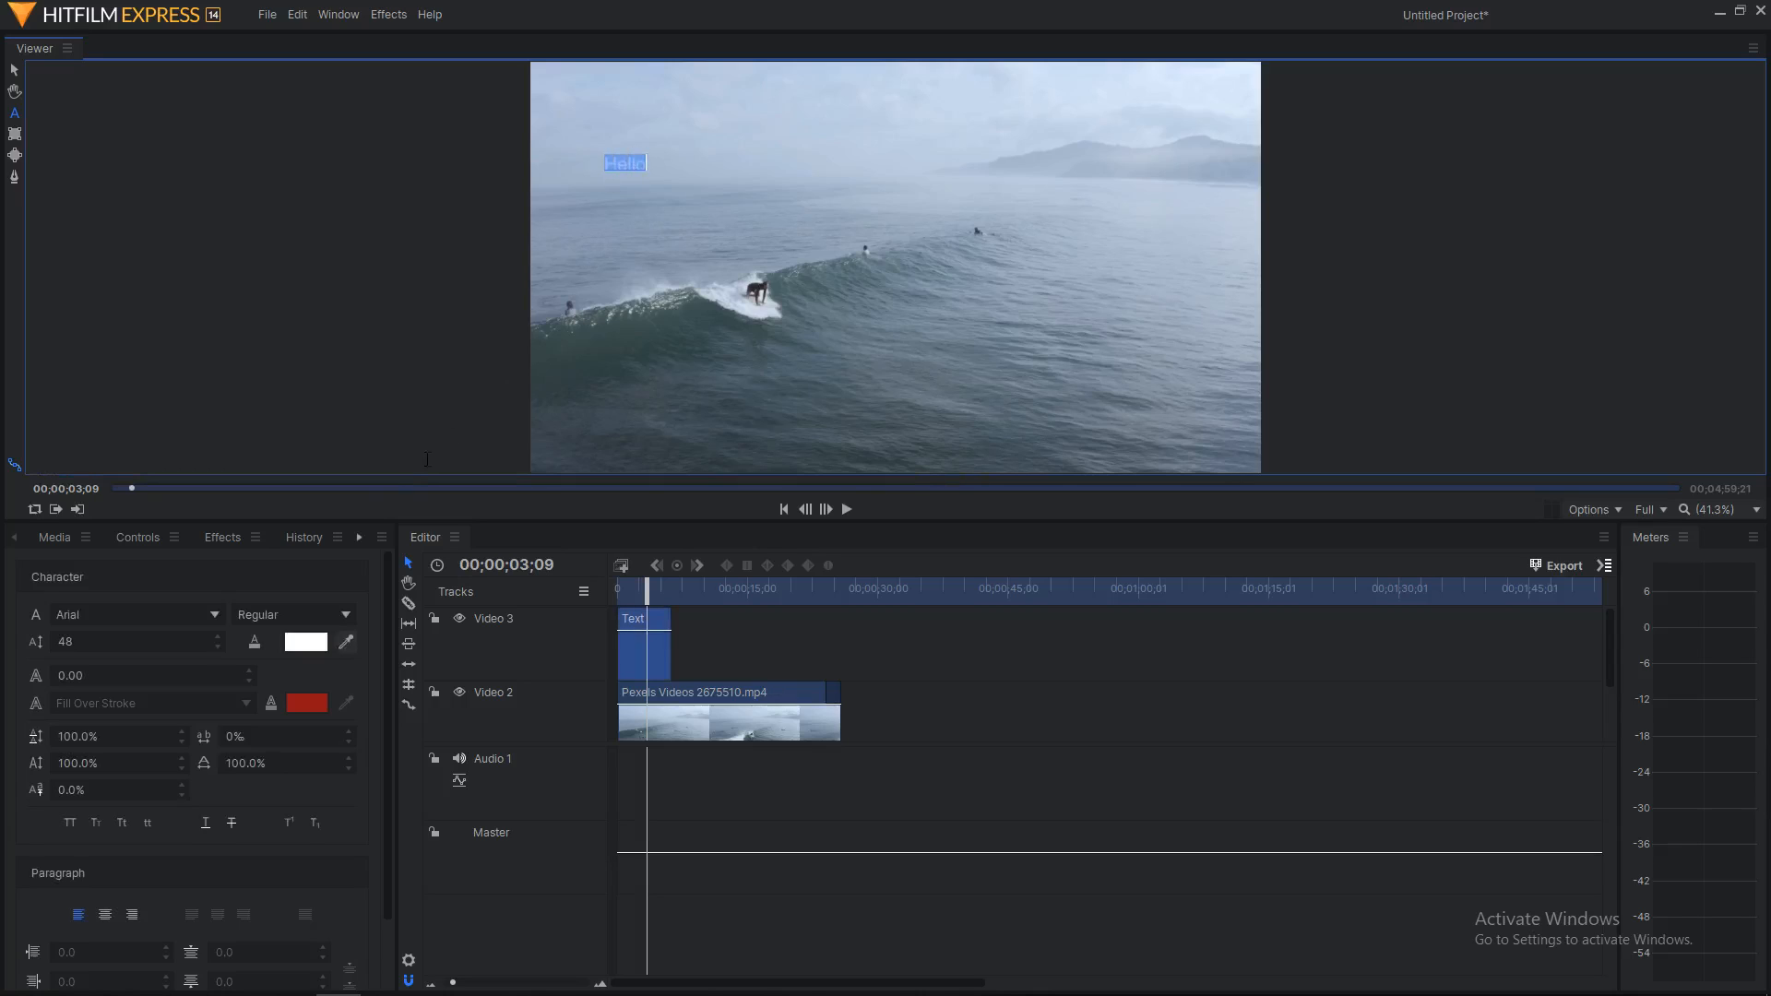
{"action": "left_click", "coordinate": [318, 642]}
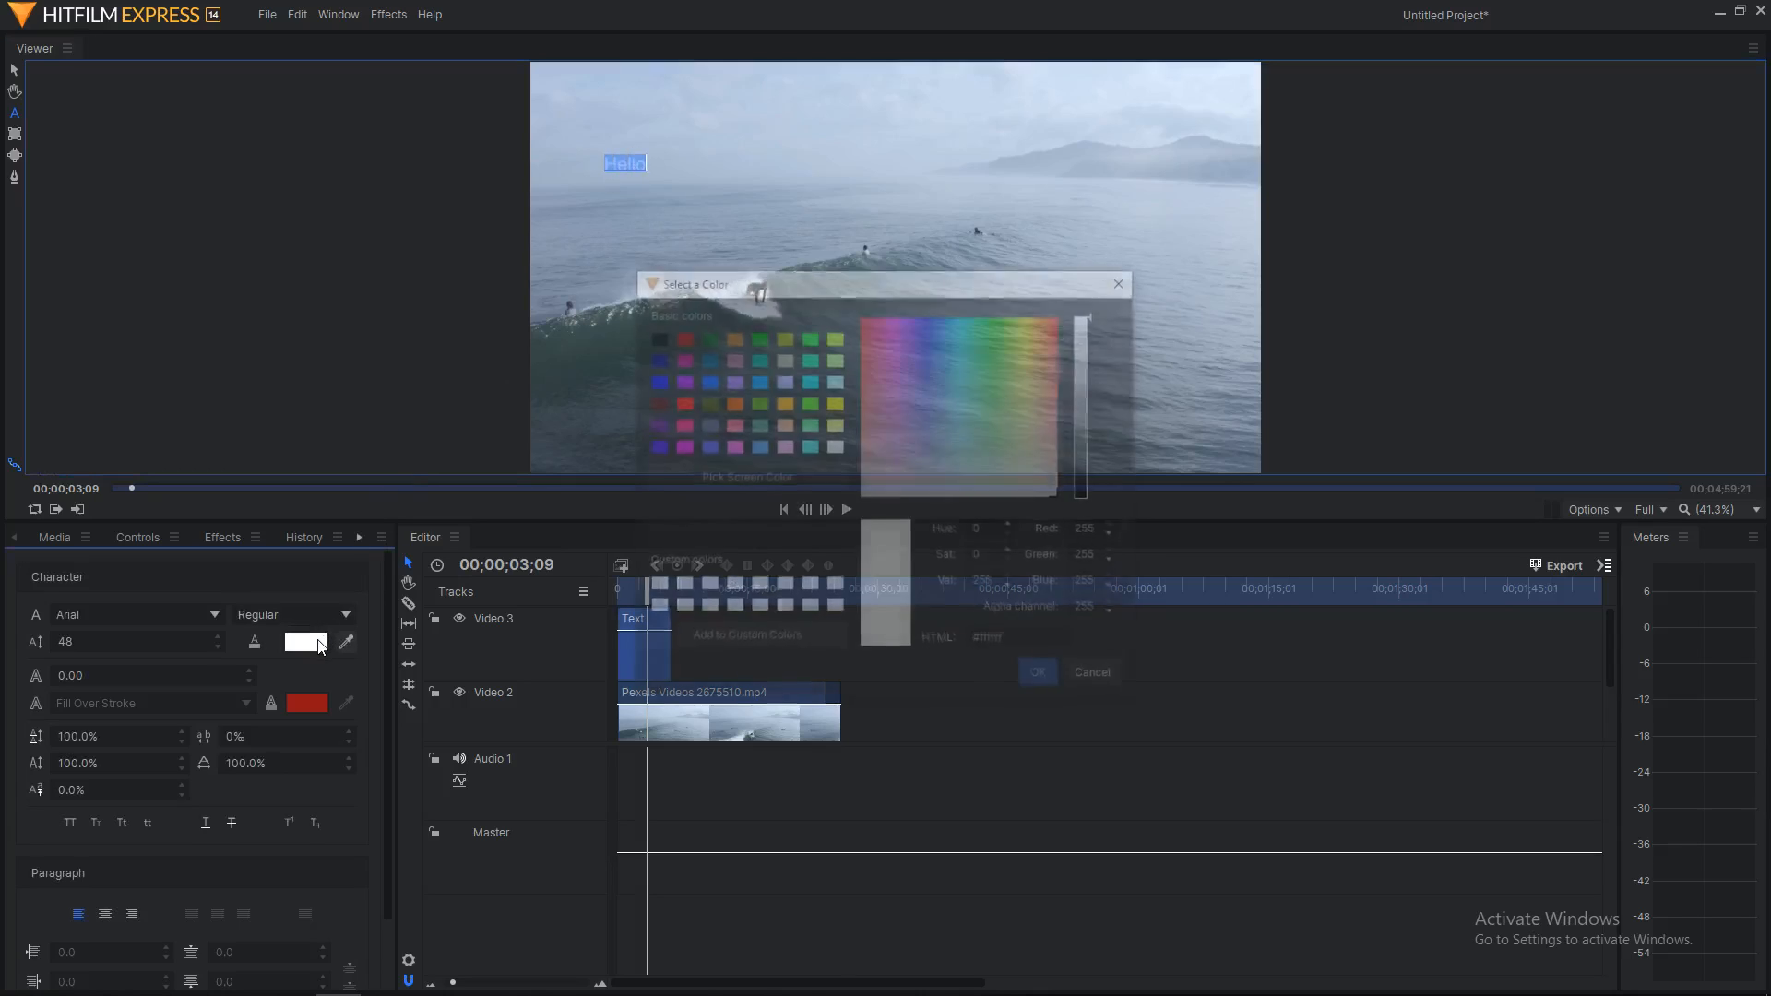
{"action": "left_click", "coordinate": [655, 337]}
{"action": "left_click", "coordinate": [1036, 680]}
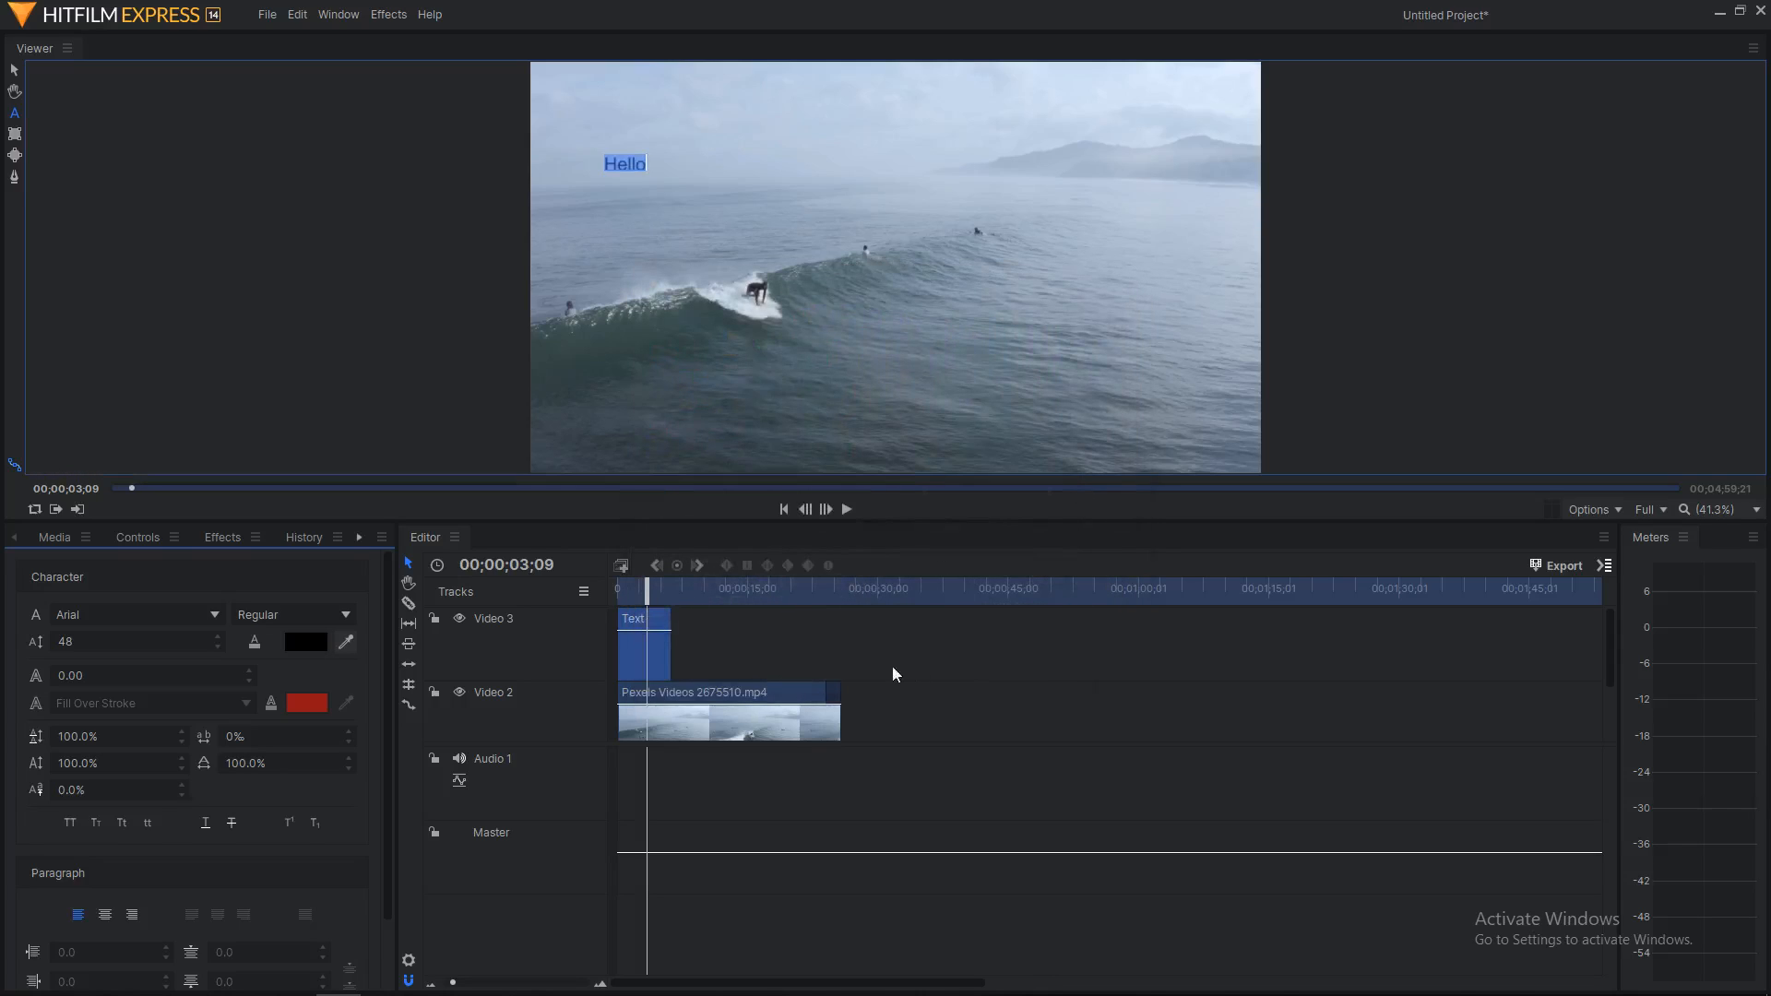
Step: Set the Hello title to size 125 in the Bell MT font
{"action": "left_click_drag", "start_coordinate": [175, 641], "coordinate": [246, 641]}
{"action": "left_click", "coordinate": [129, 614]}
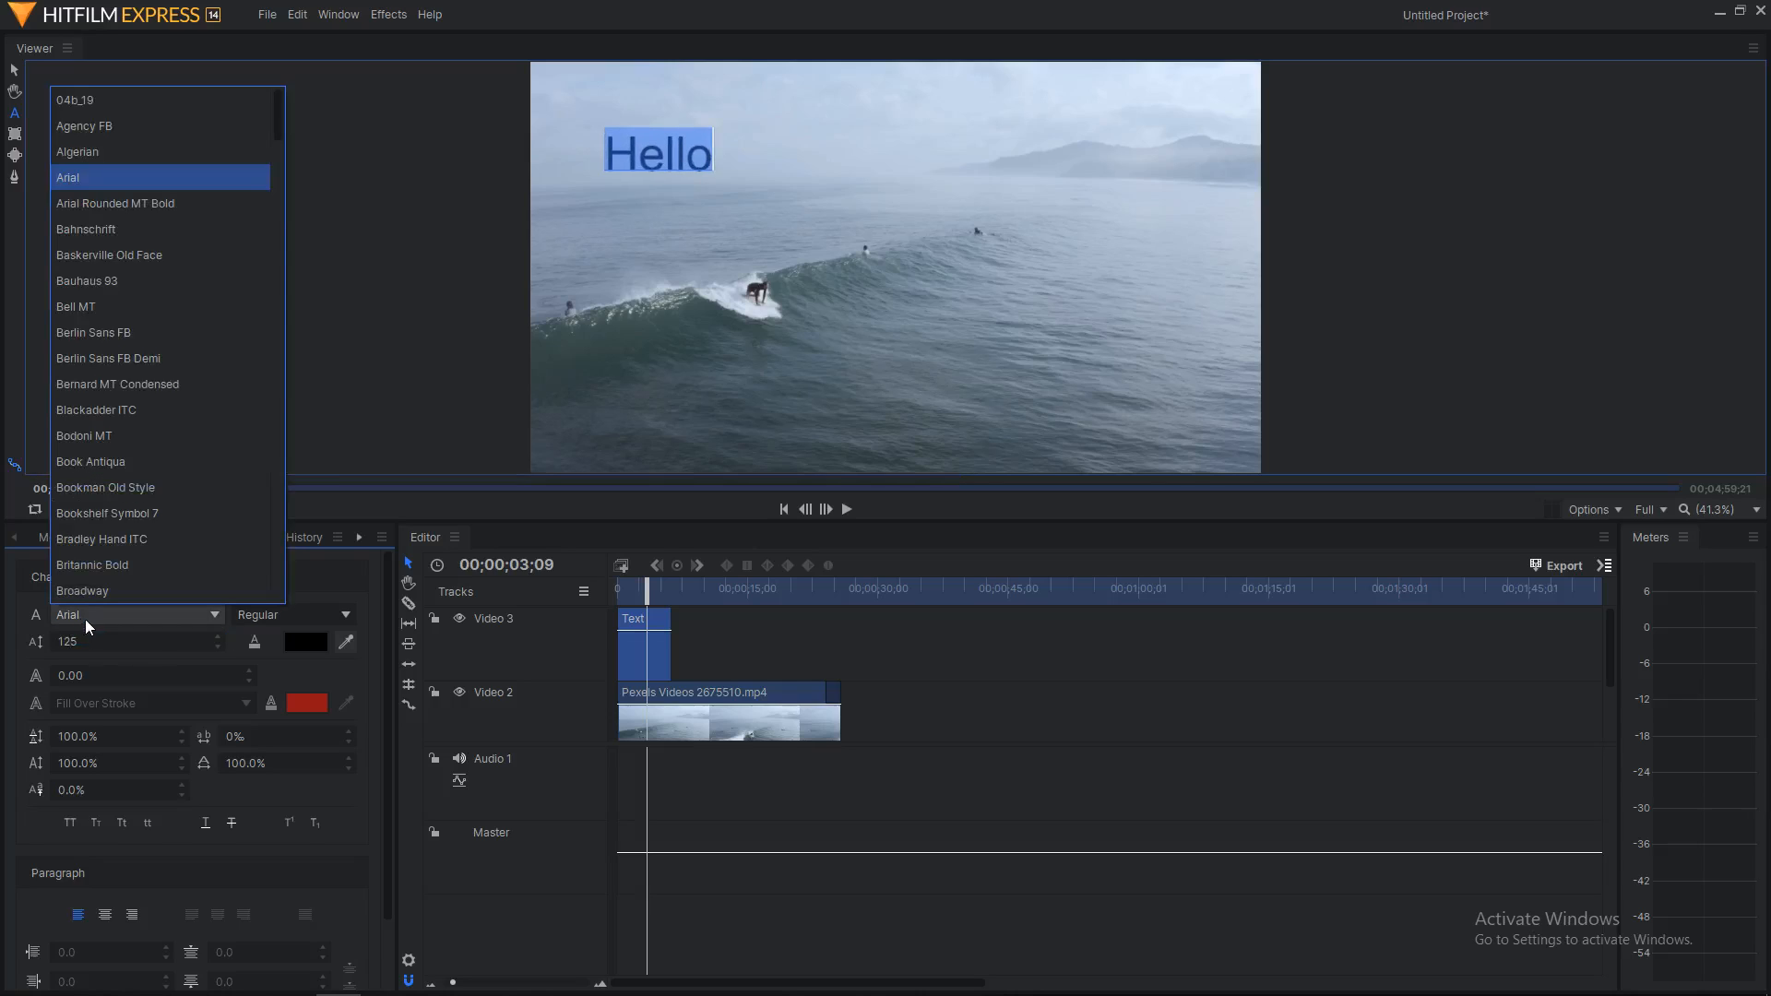
{"action": "left_click", "coordinate": [111, 539]}
{"action": "left_click", "coordinate": [119, 614]}
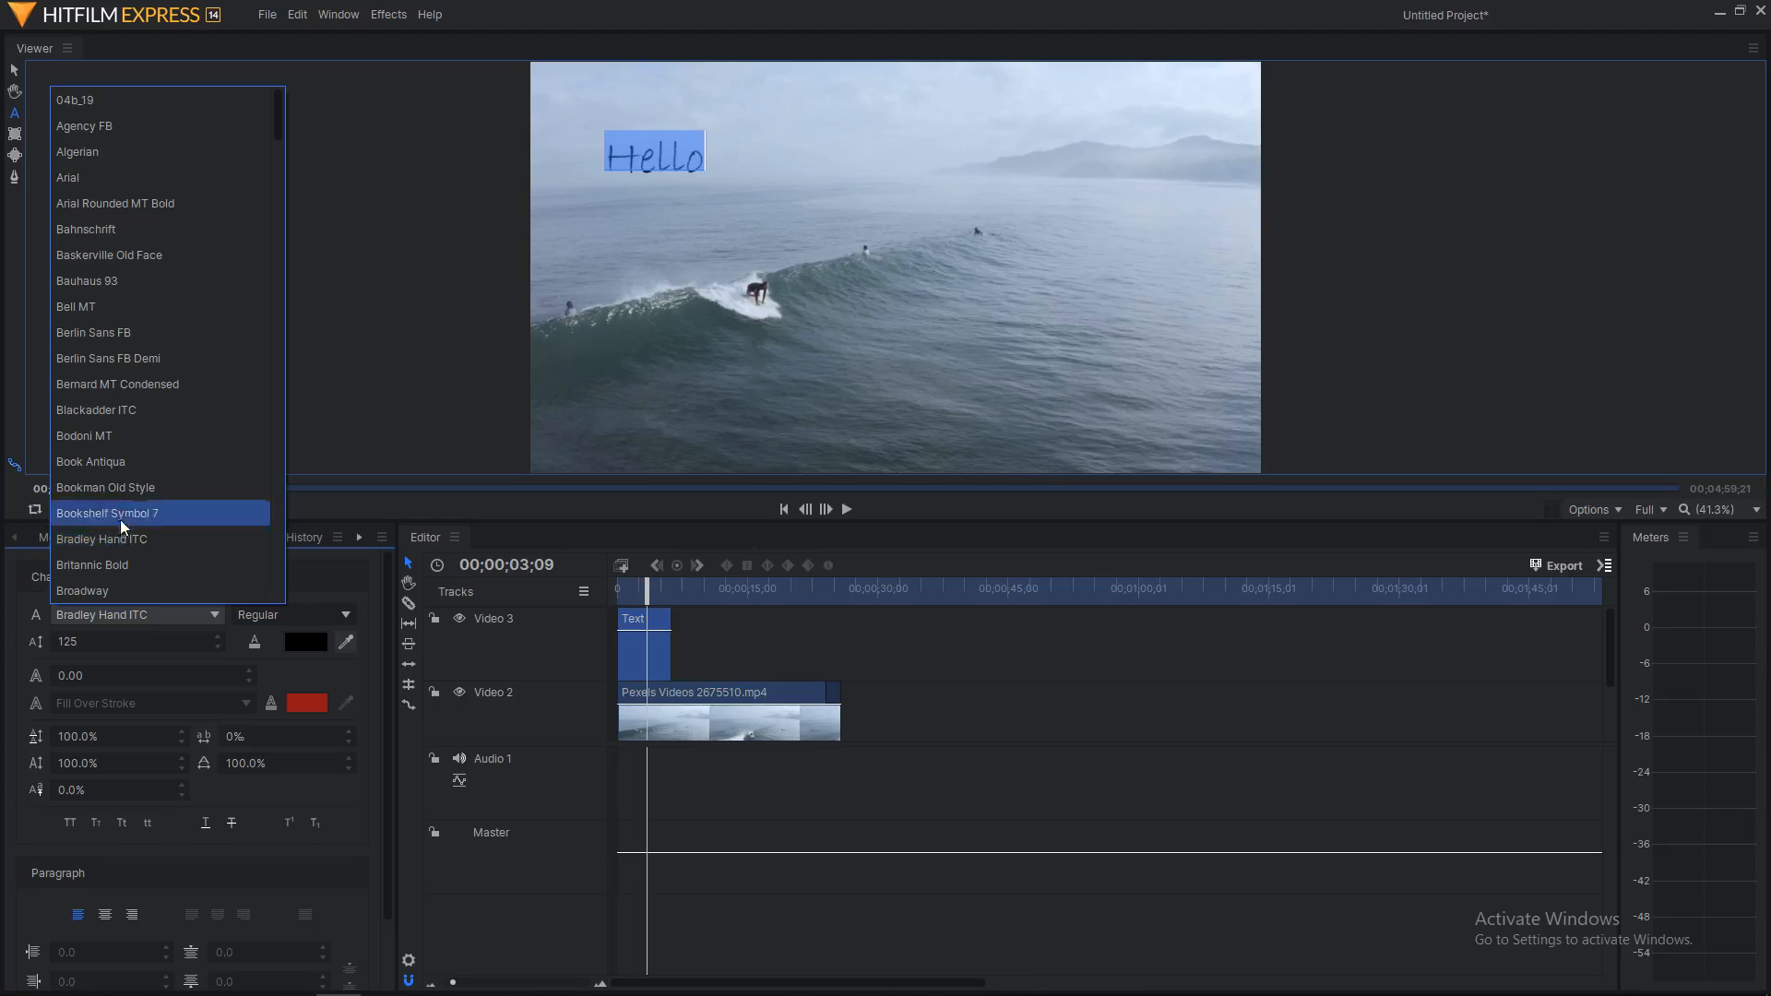
{"action": "left_click", "coordinate": [131, 307]}
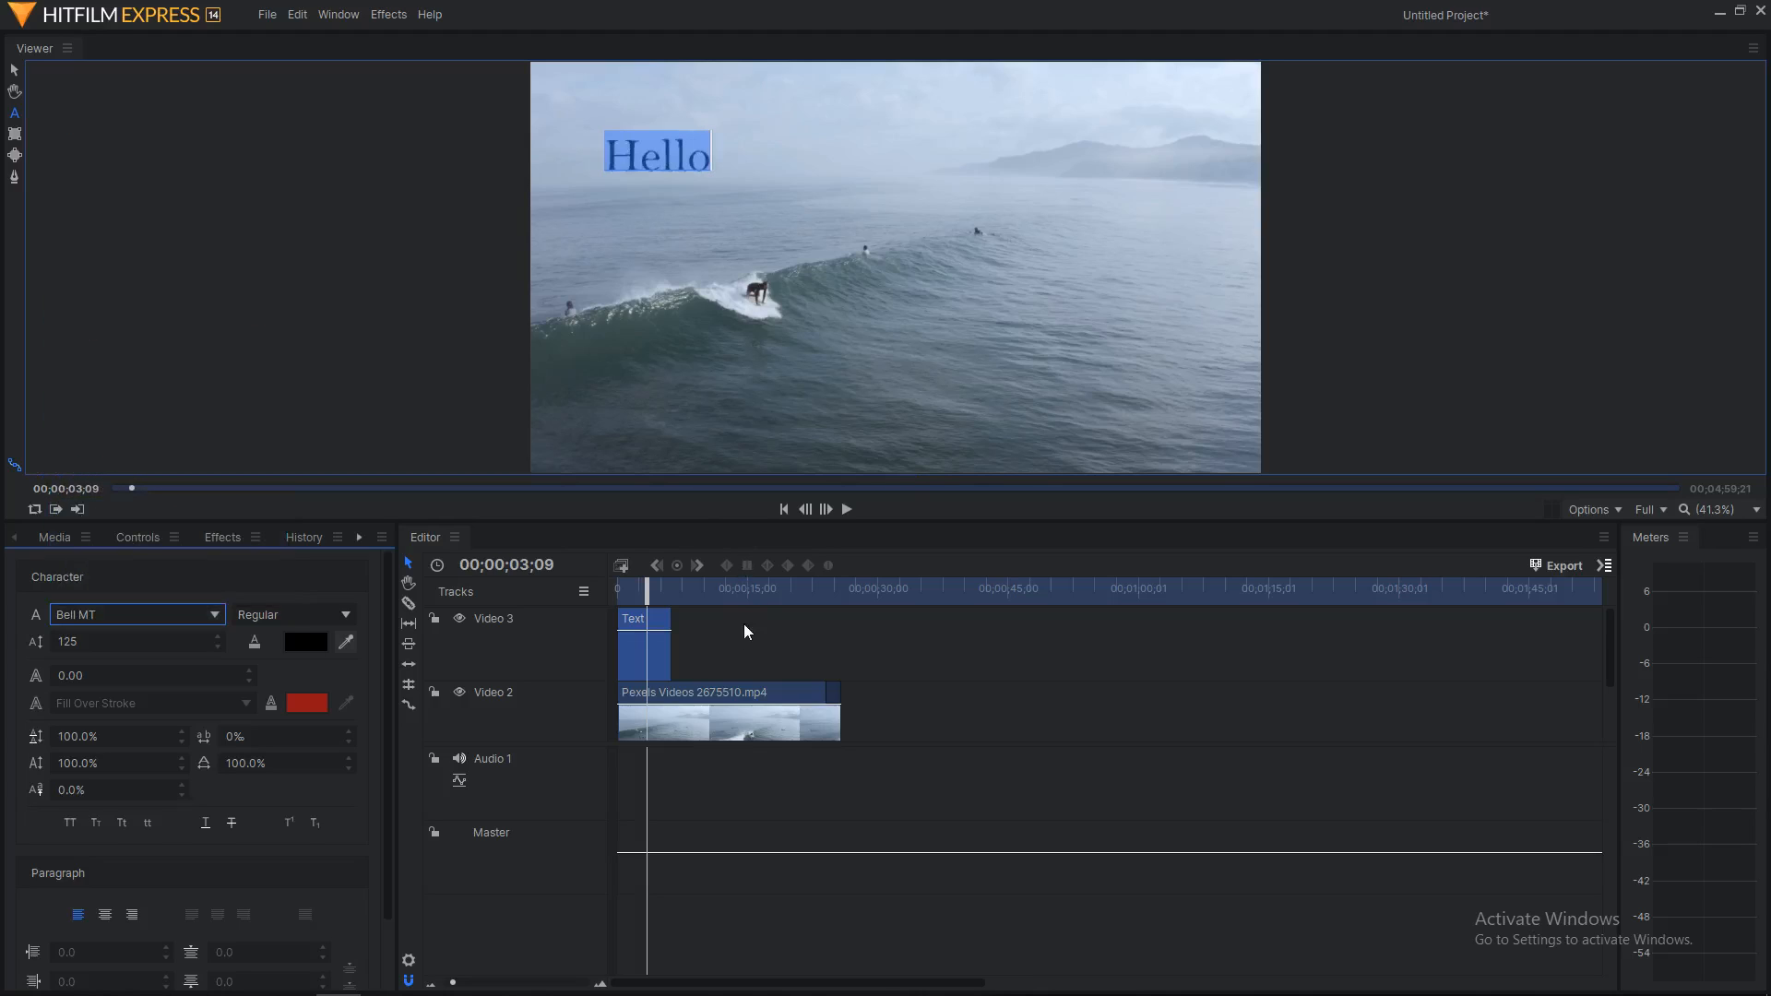
Step: Apply the Color Correction Auto Color effect to the surfing clip Pexels Videos 2675510 on Video 2
{"action": "scroll", "coordinate": [747, 715], "scroll_direction": "down", "scroll_amount": 2}
{"action": "scroll", "coordinate": [759, 697], "scroll_direction": "down", "scroll_amount": 1}
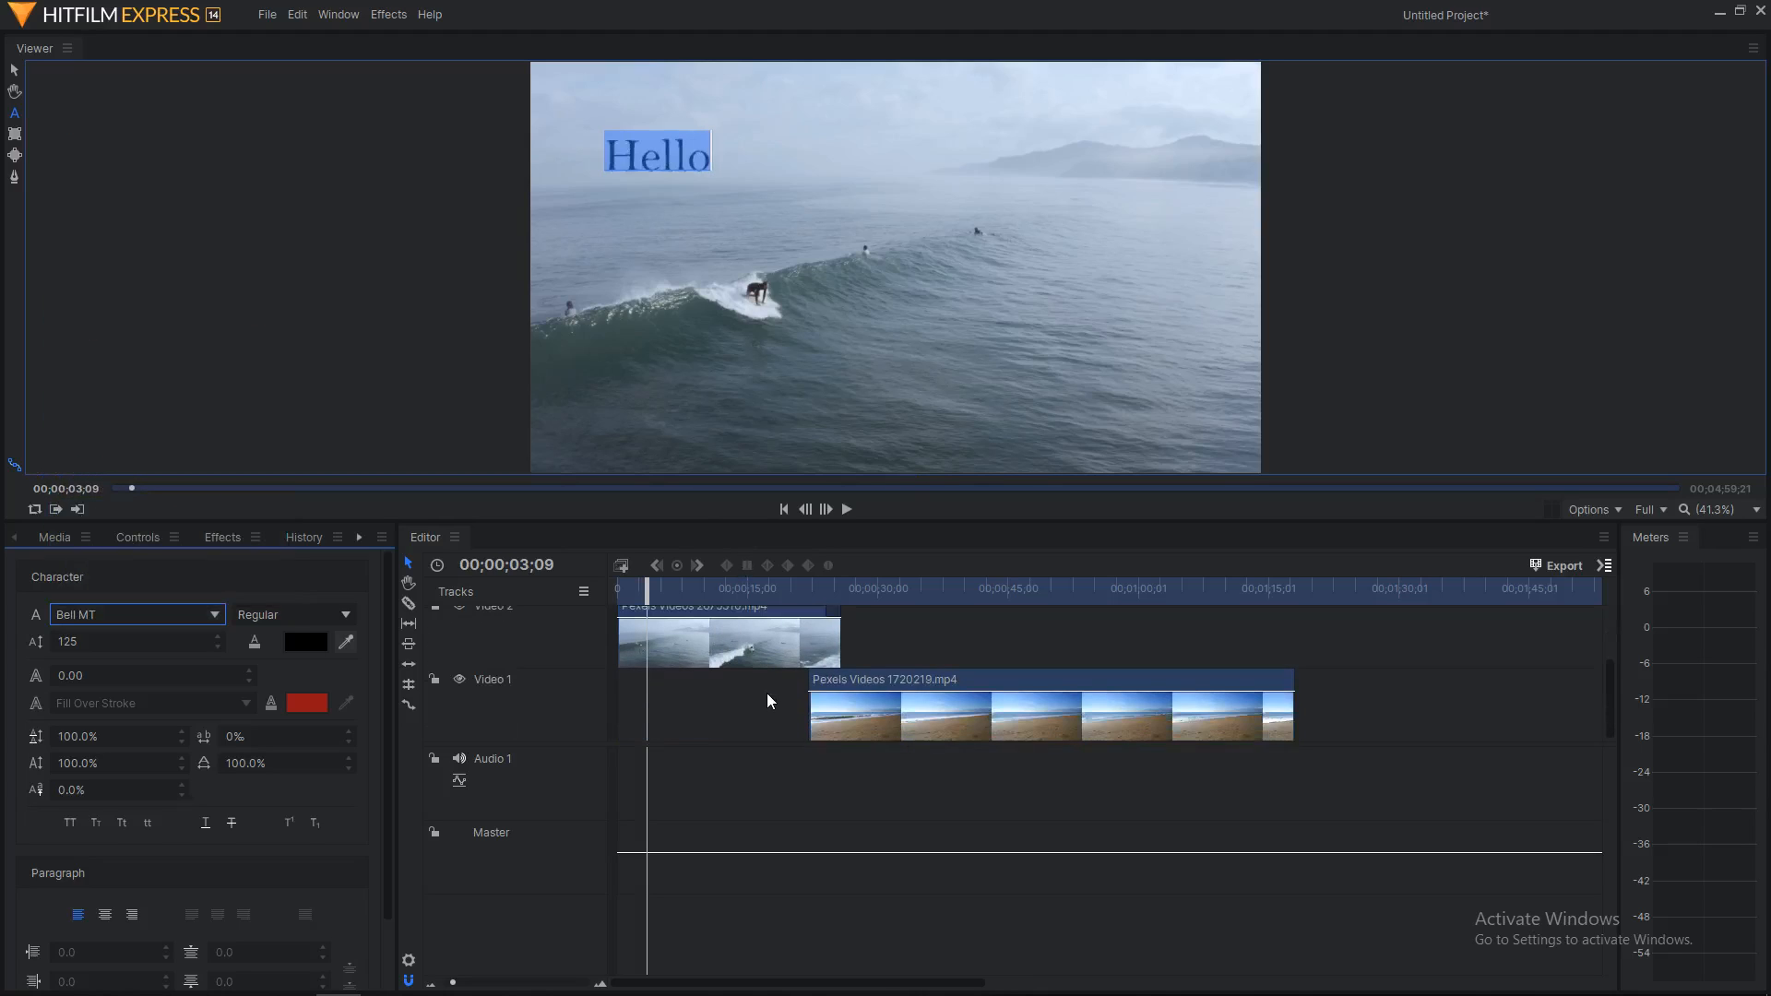
{"action": "scroll", "coordinate": [766, 697], "scroll_direction": "up", "scroll_amount": 2}
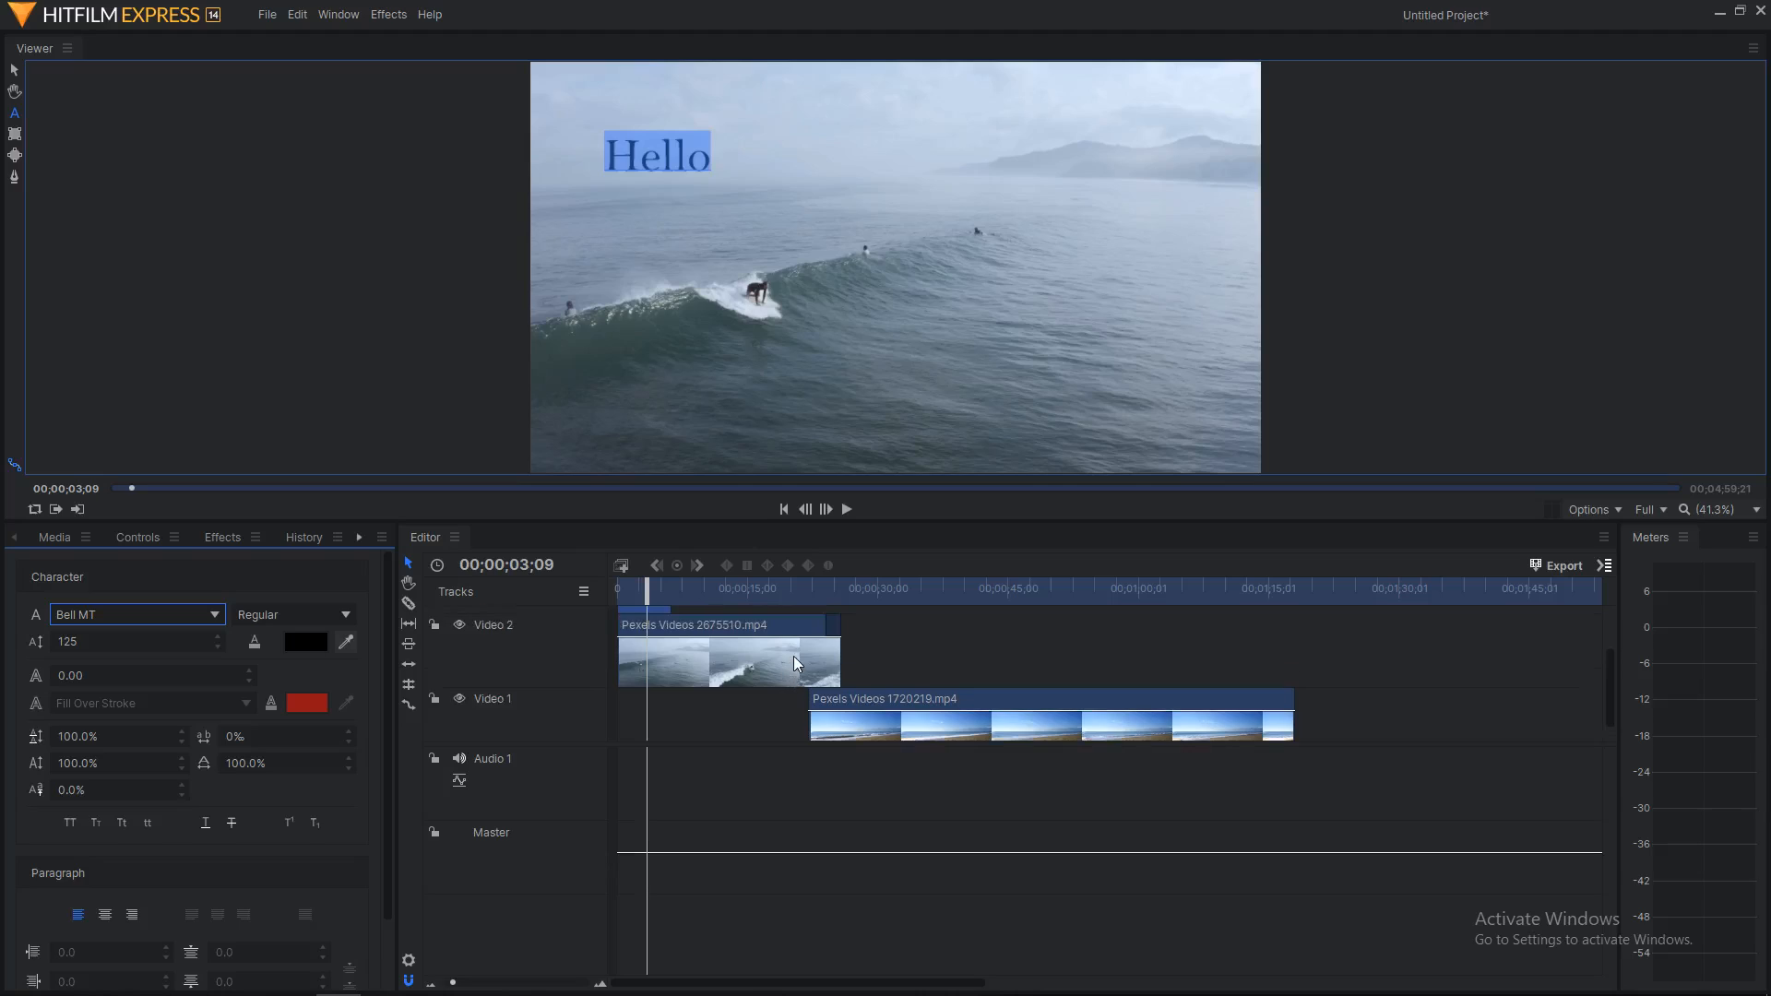
{"action": "left_click", "coordinate": [61, 538]}
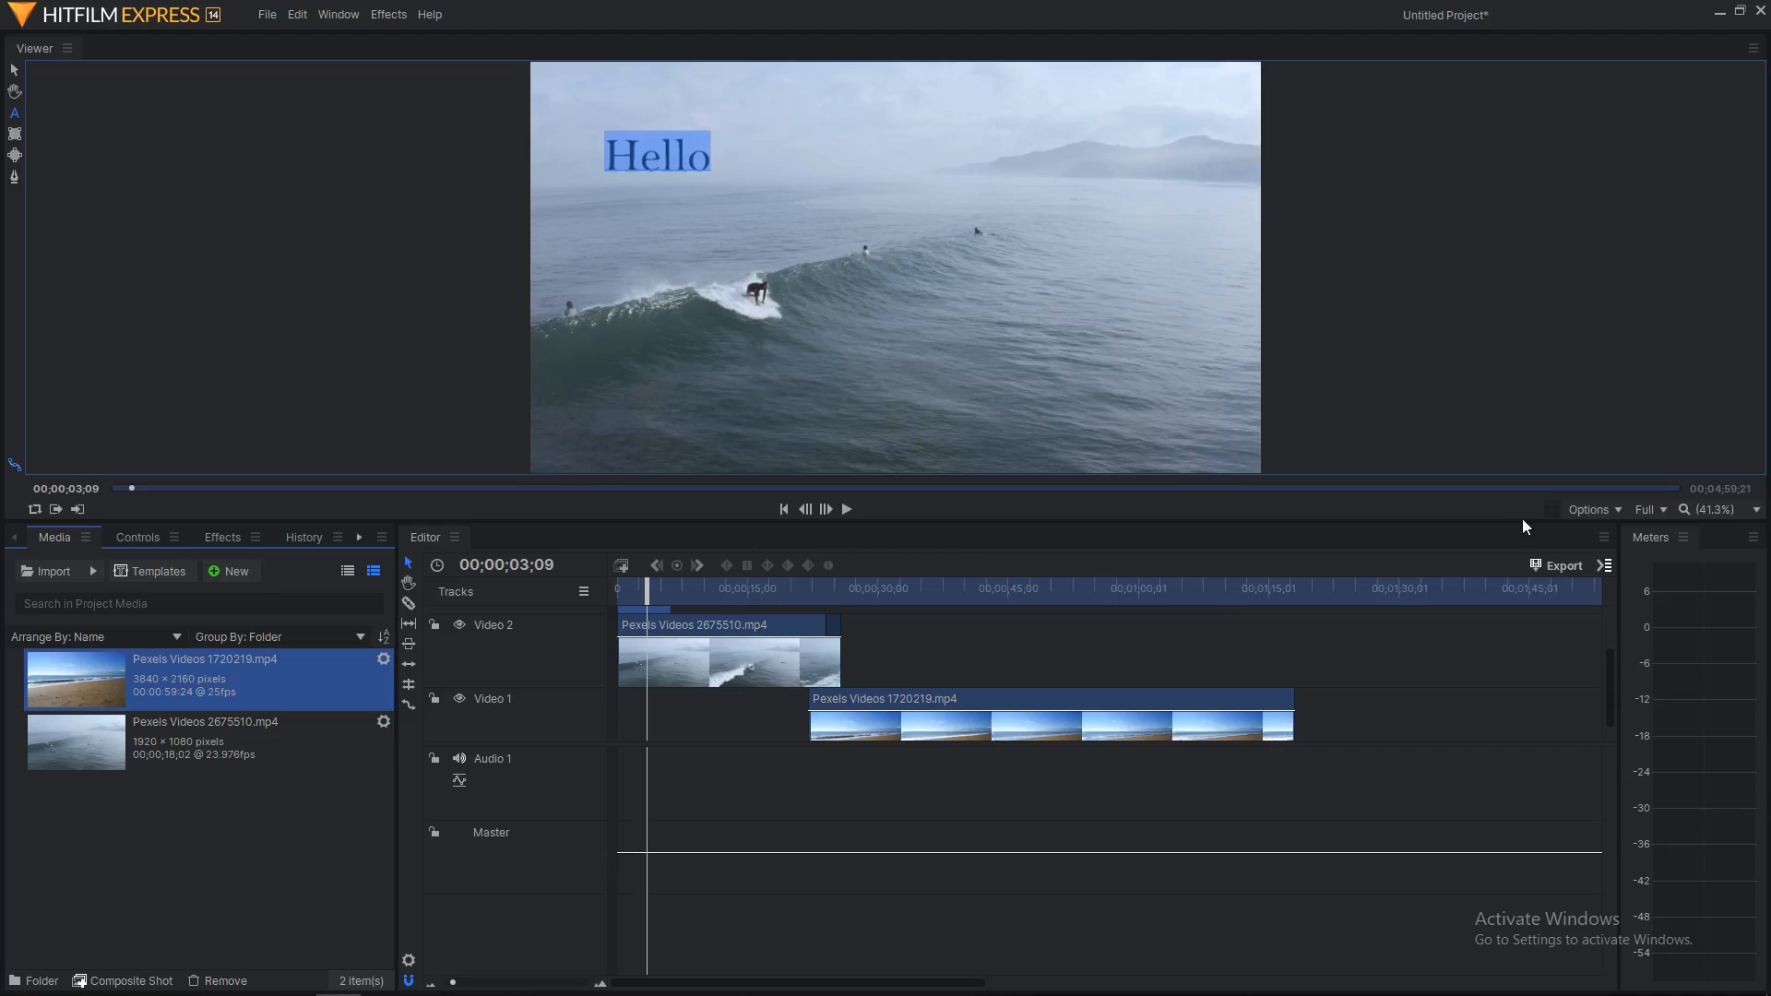
{"action": "left_click", "coordinate": [769, 661]}
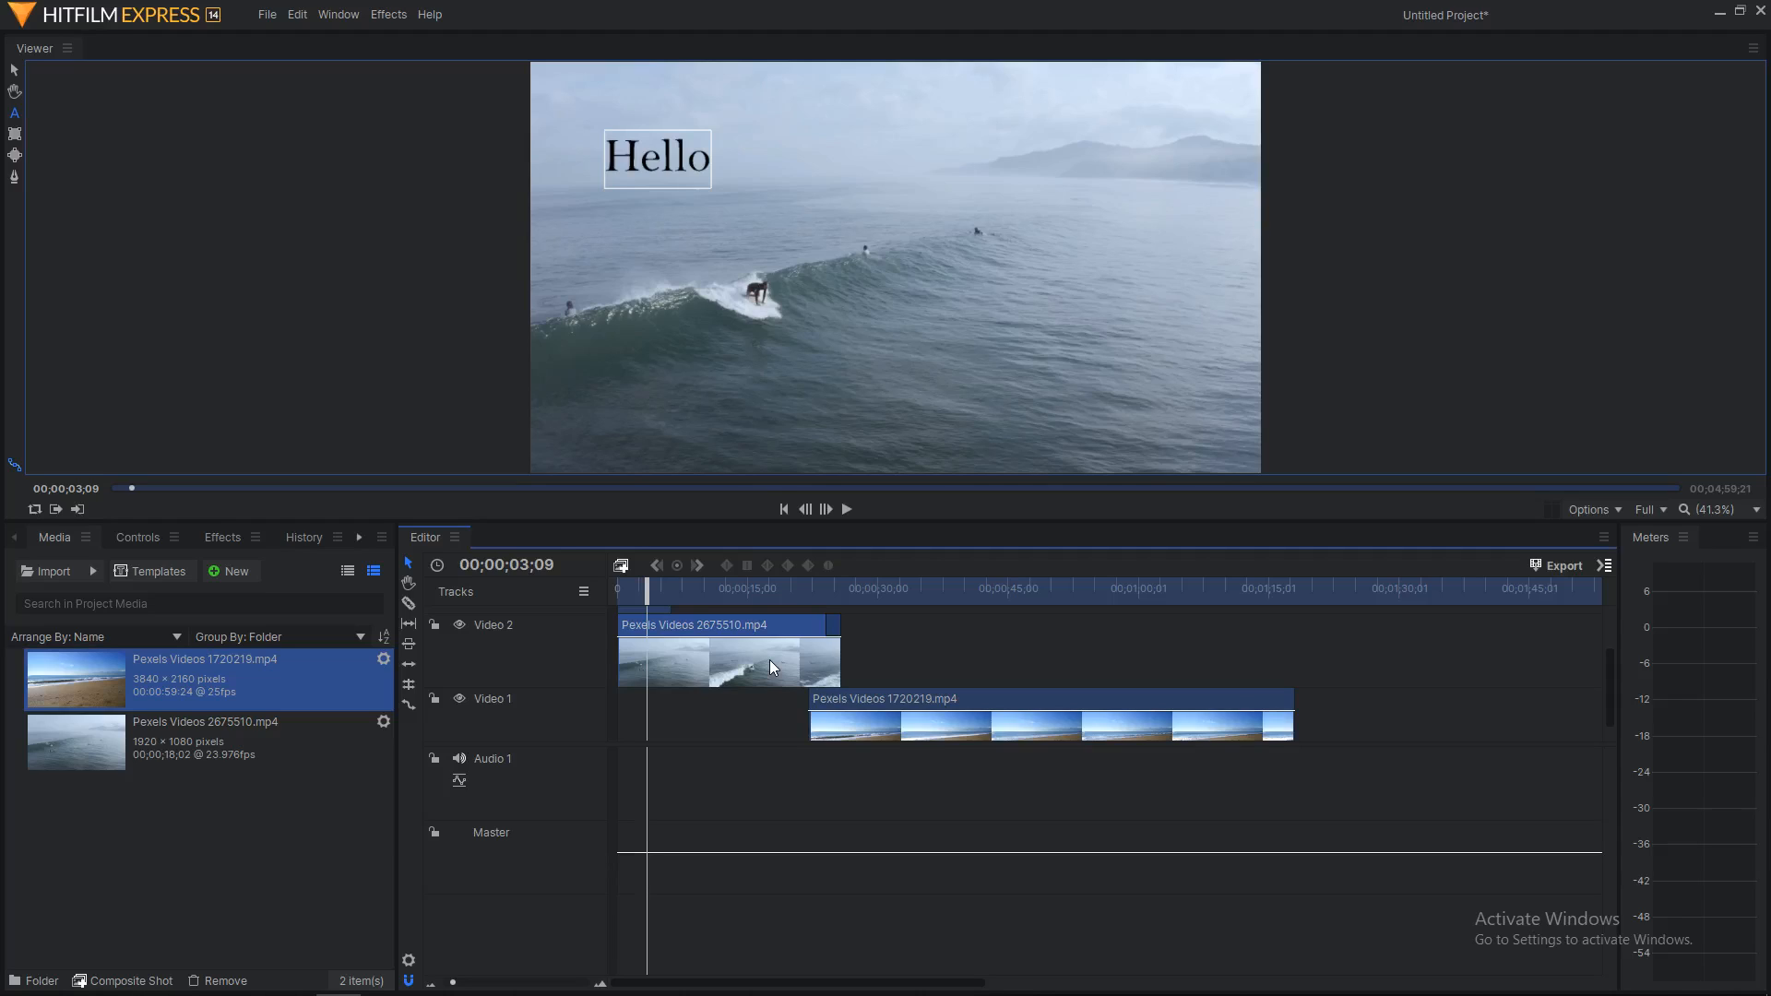
{"action": "left_click", "coordinate": [221, 540]}
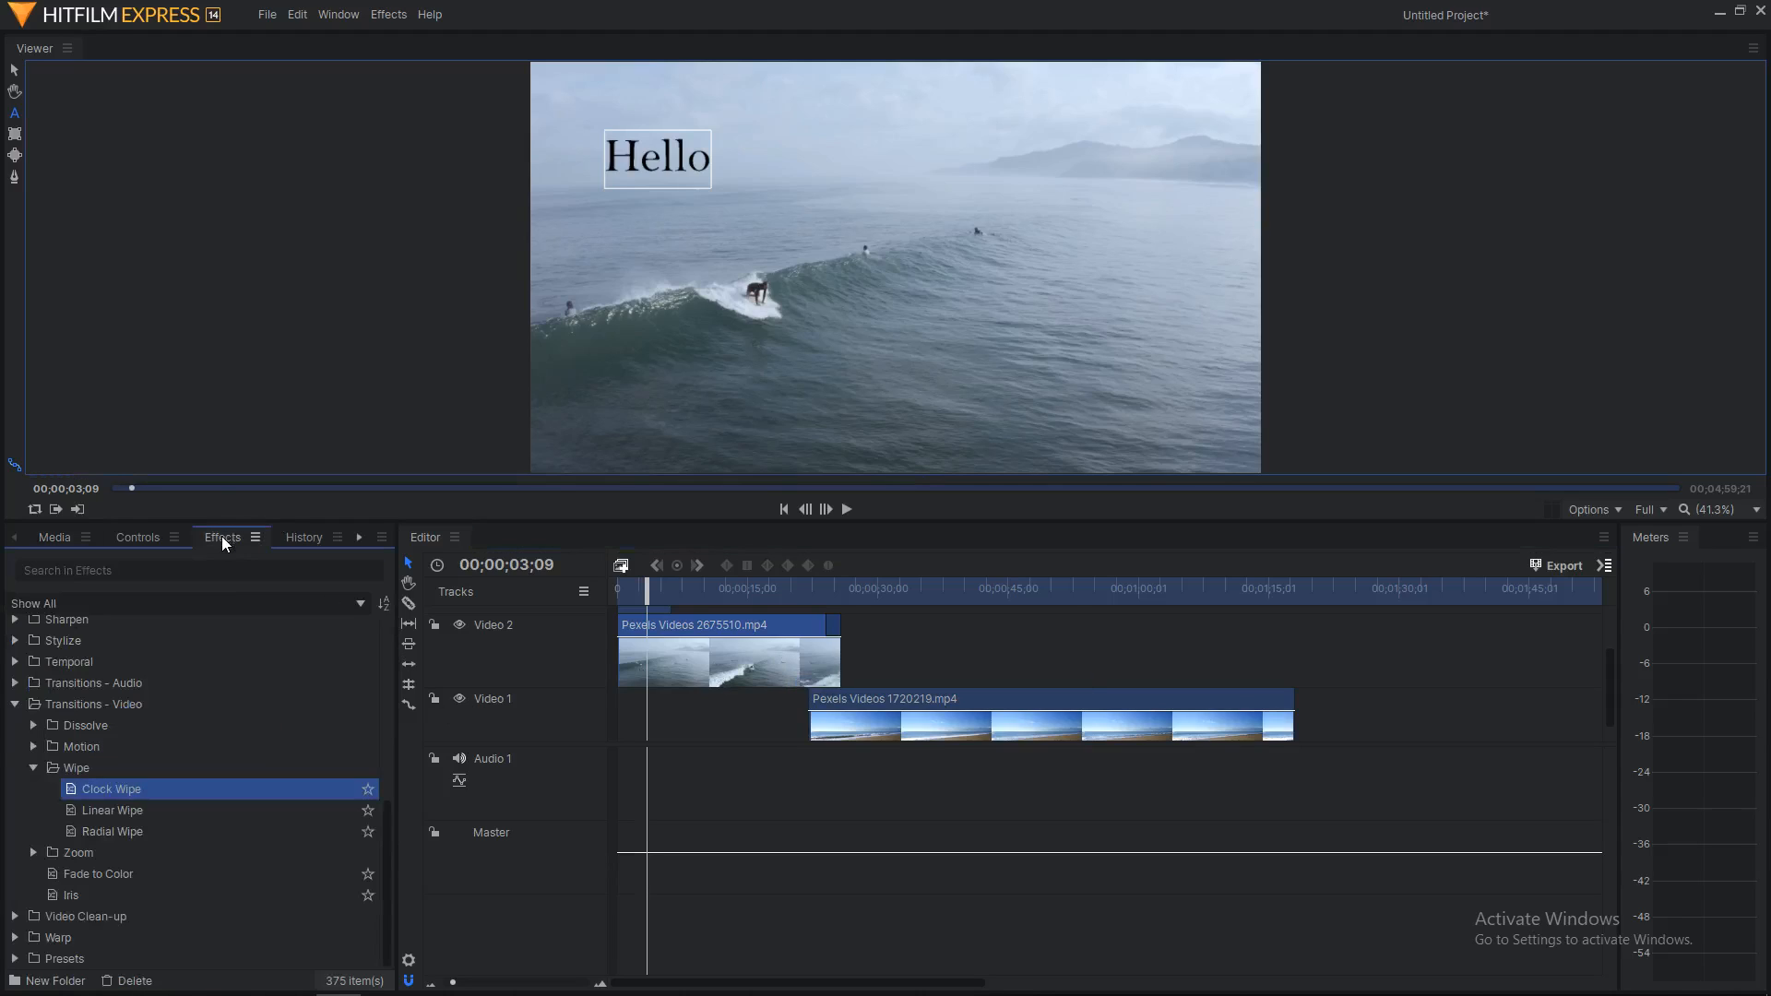
{"action": "scroll", "coordinate": [92, 641], "scroll_direction": "up", "scroll_amount": 2}
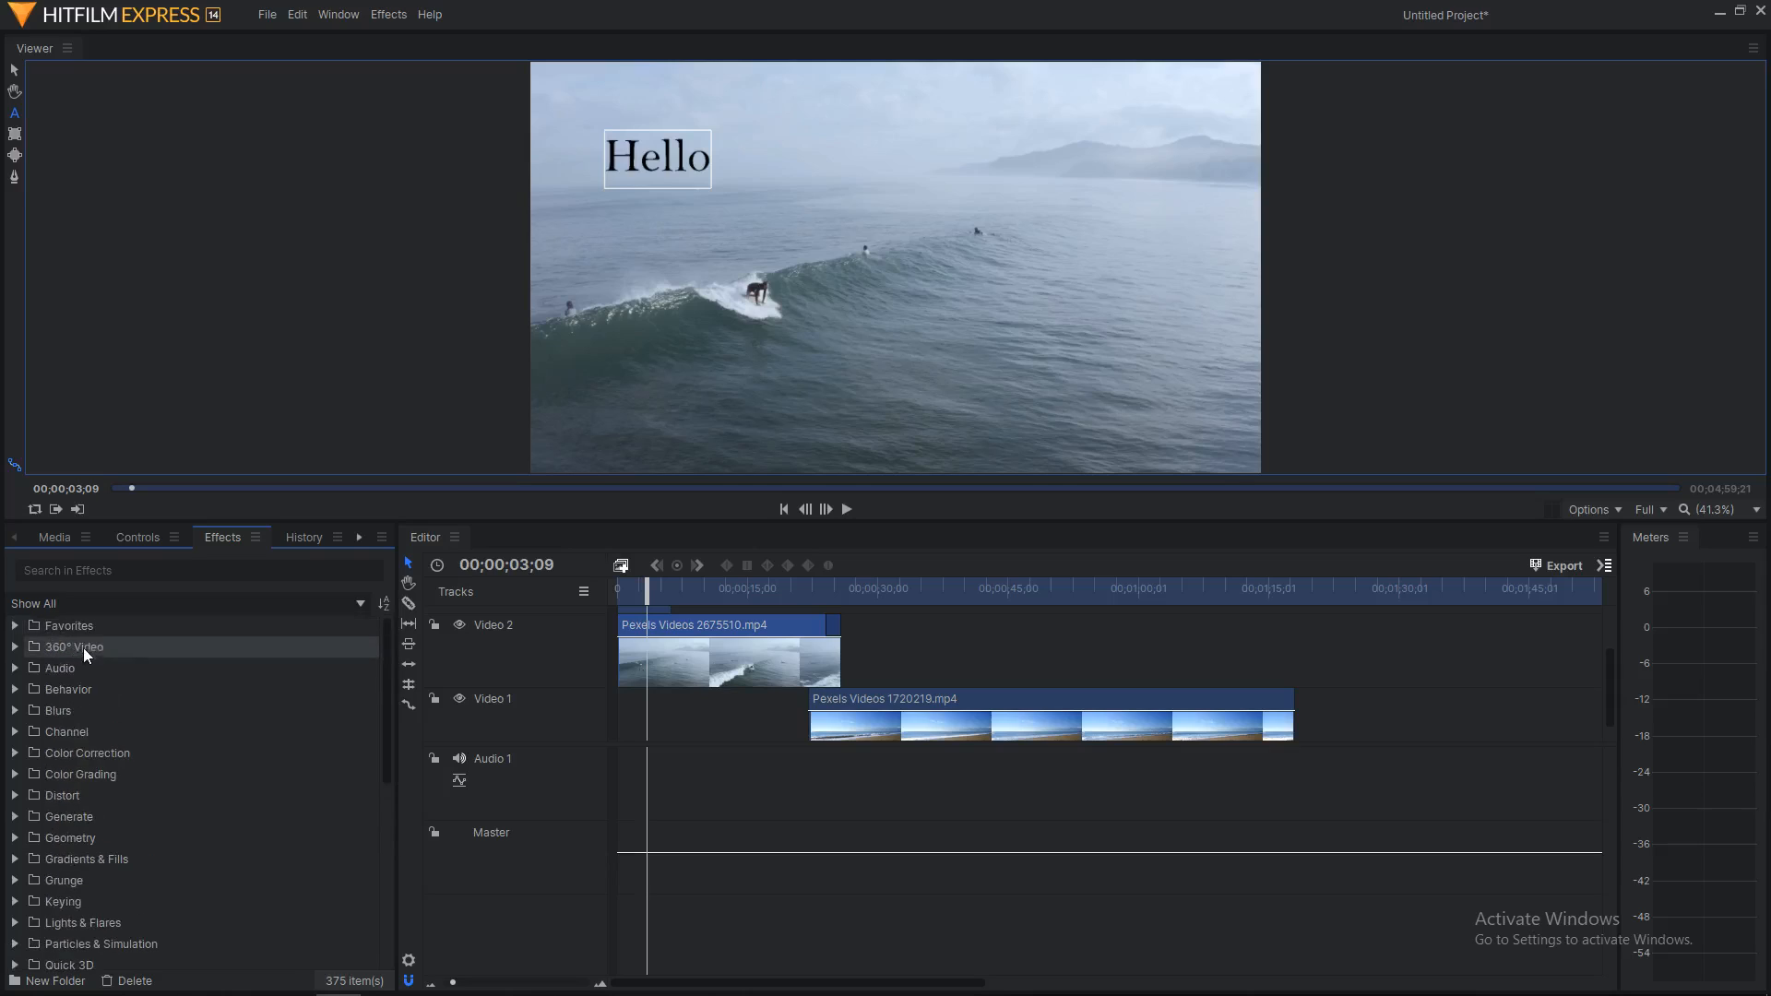
{"action": "left_click", "coordinate": [16, 754]}
{"action": "left_click_drag", "start_coordinate": [83, 776], "coordinate": [721, 673]}
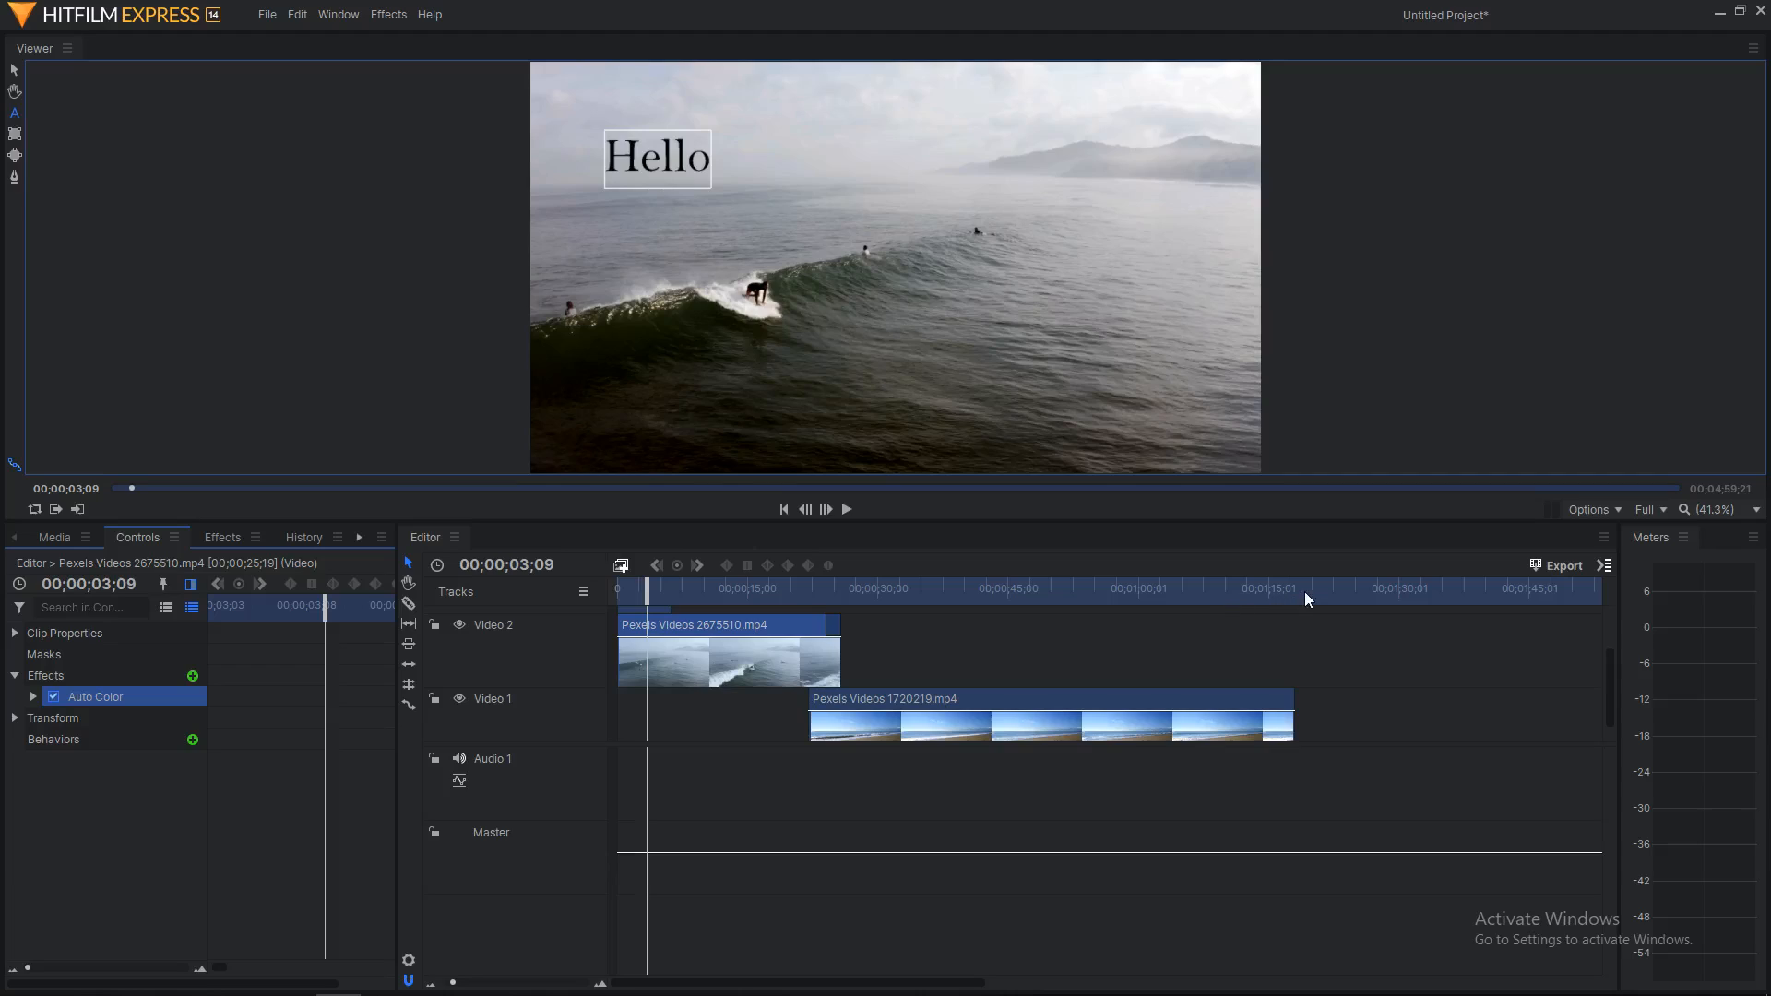
{"action": "left_click_drag", "start_coordinate": [1430, 632], "coordinate": [660, 775]}
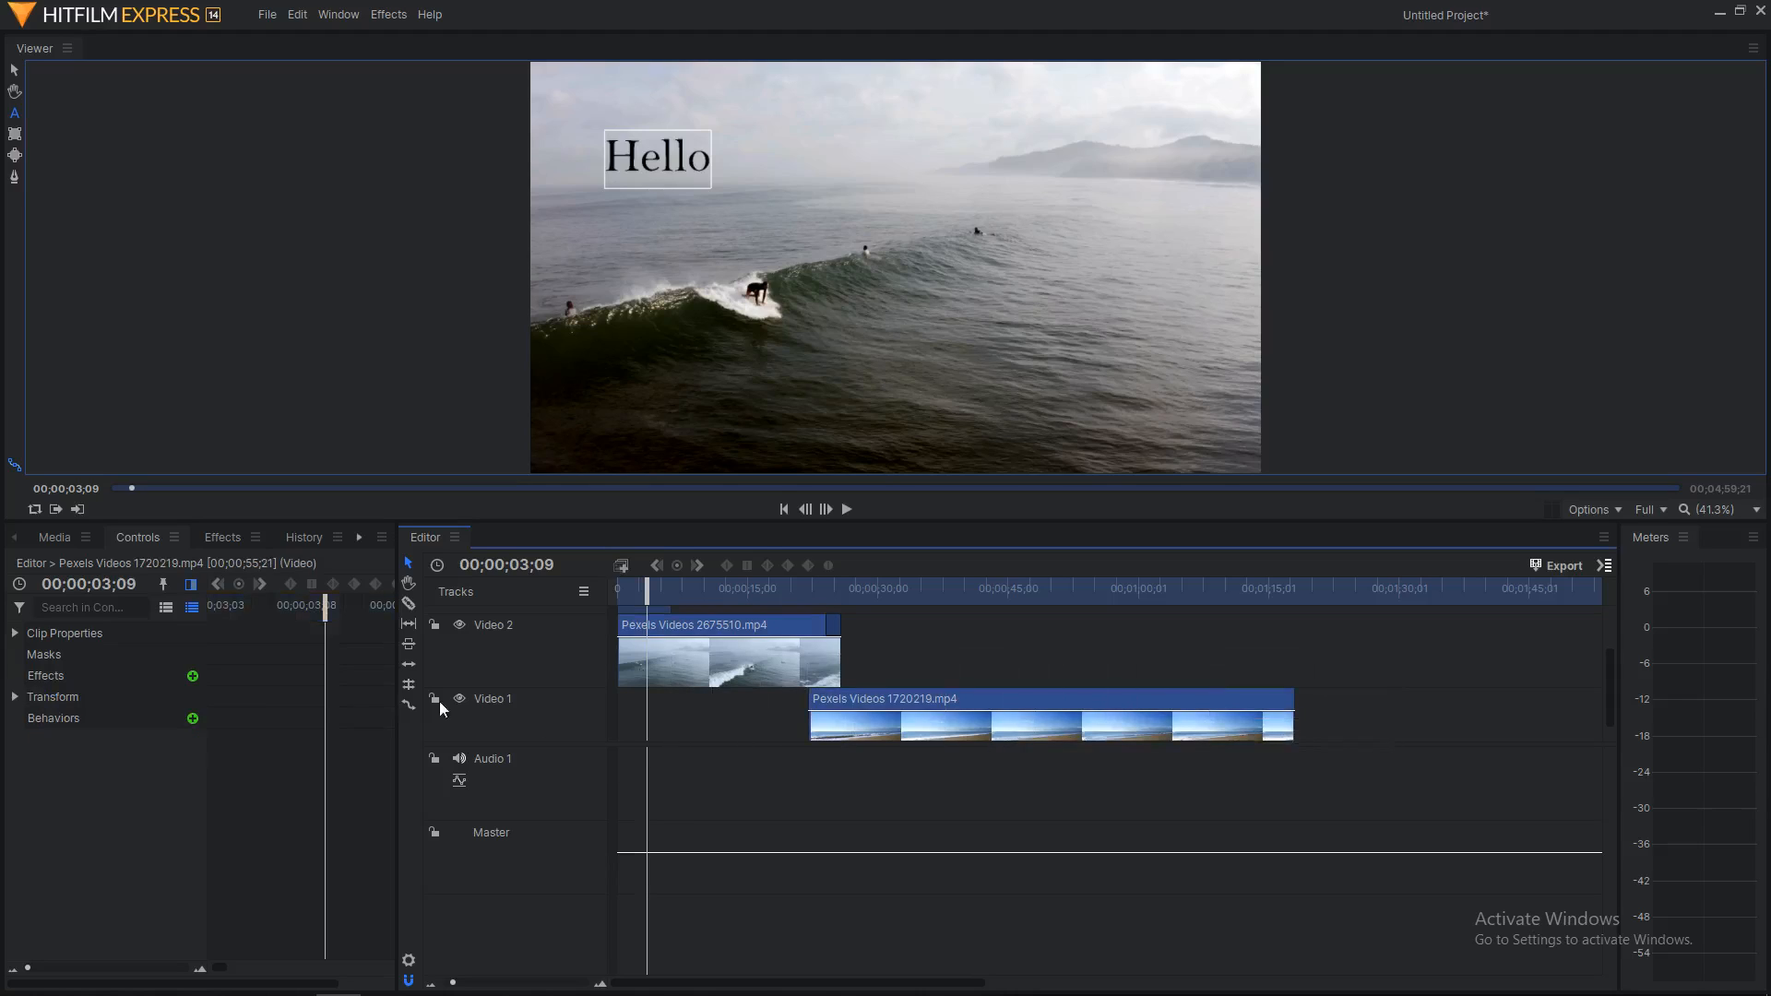
Step: Apply Auto Levels to the beach clip Pexels Videos 1720219 on Video 1, then review both clips' effects
{"action": "left_click", "coordinate": [223, 537]}
{"action": "left_click_drag", "start_coordinate": [123, 817], "coordinate": [826, 699]}
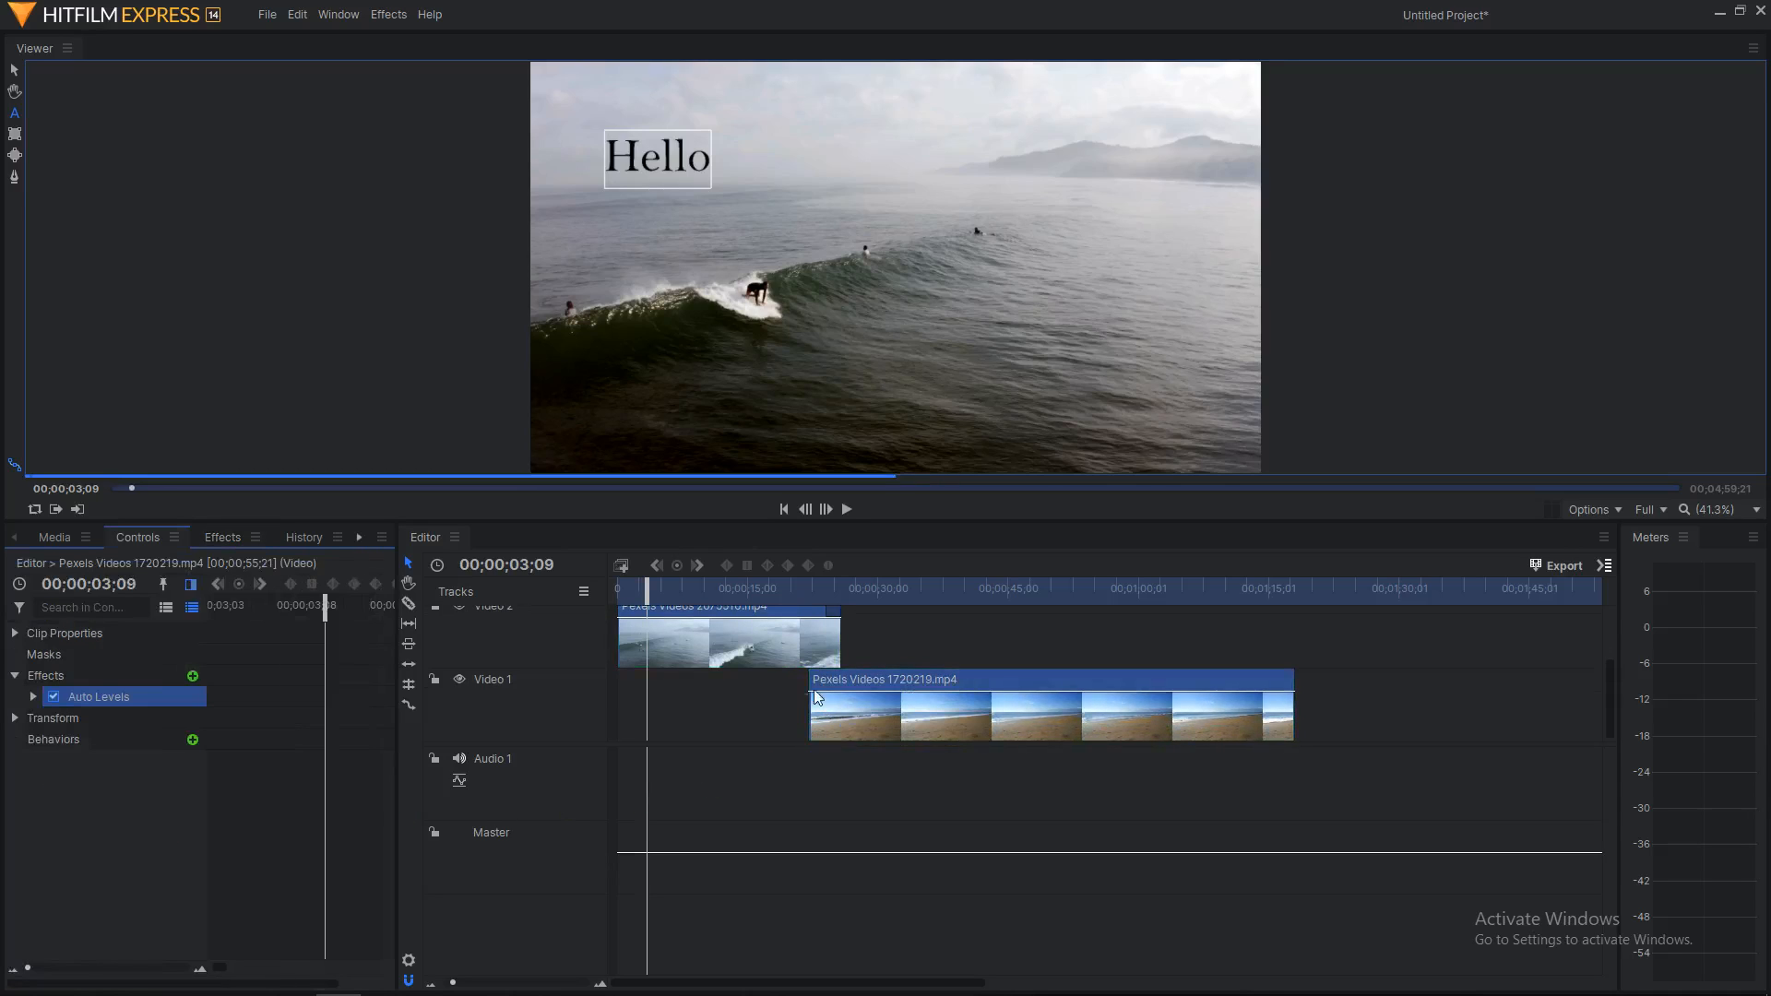
{"action": "left_click", "coordinate": [706, 646]}
{"action": "left_click", "coordinate": [834, 705]}
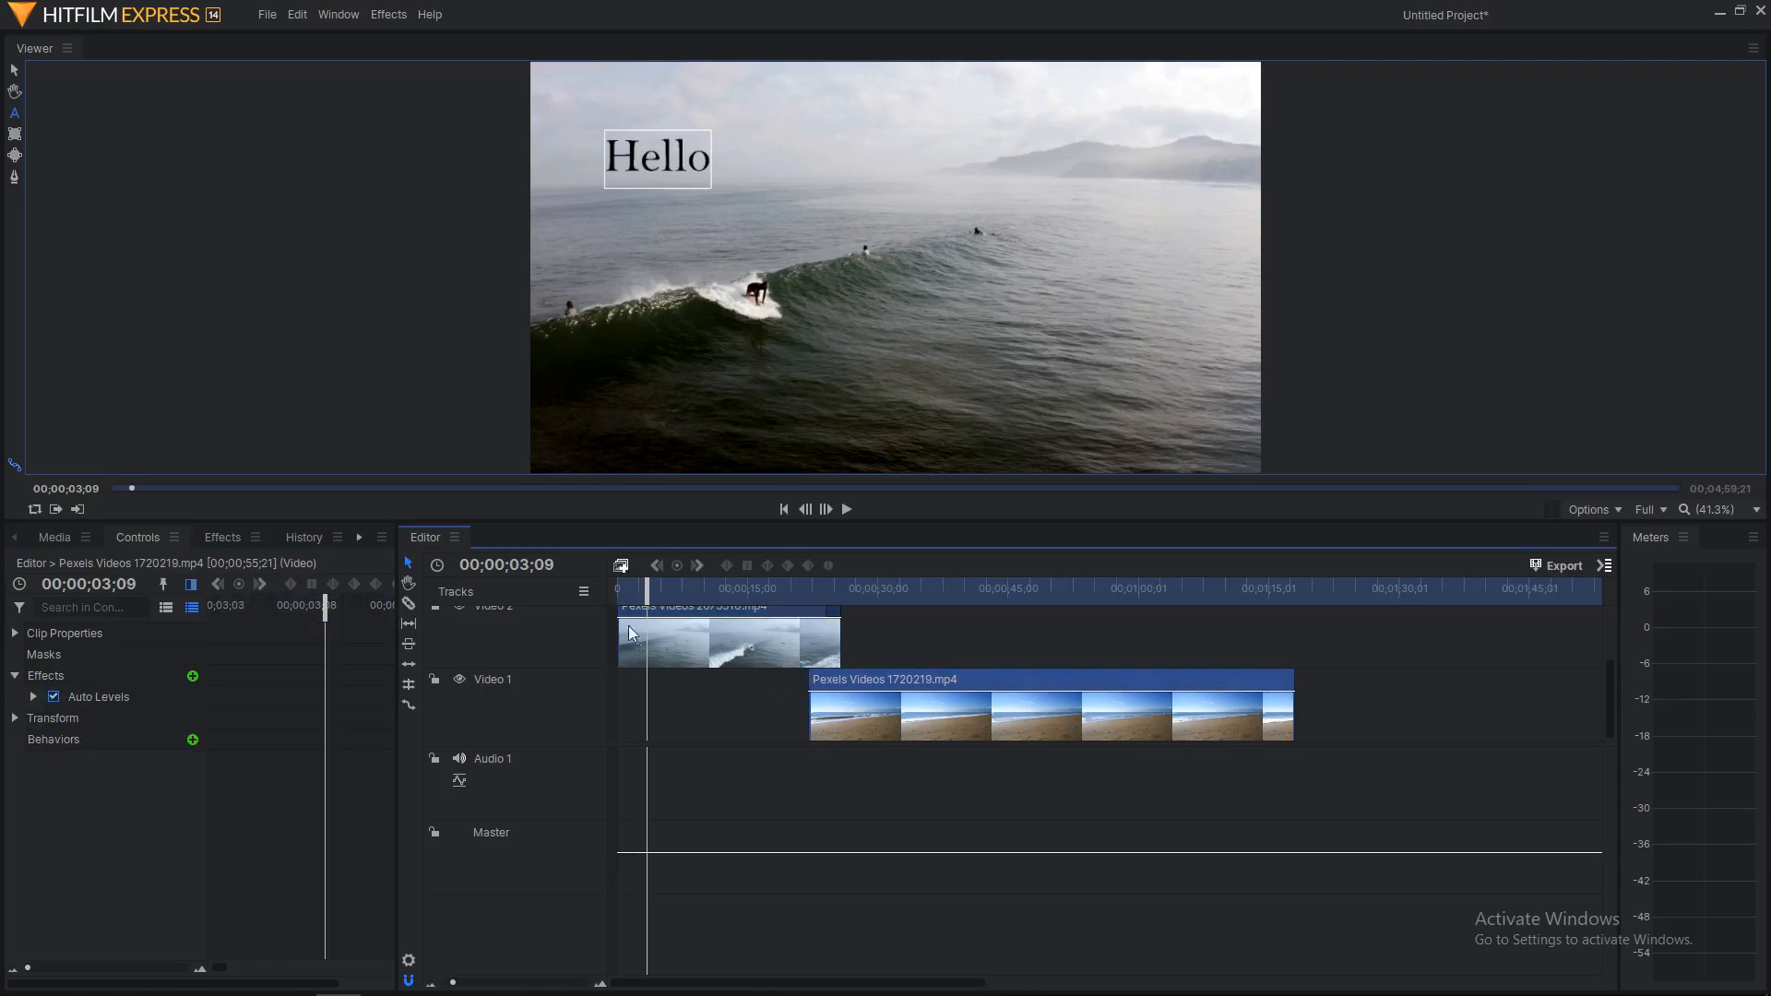
{"action": "left_click_drag", "start_coordinate": [653, 585], "coordinate": [866, 634]}
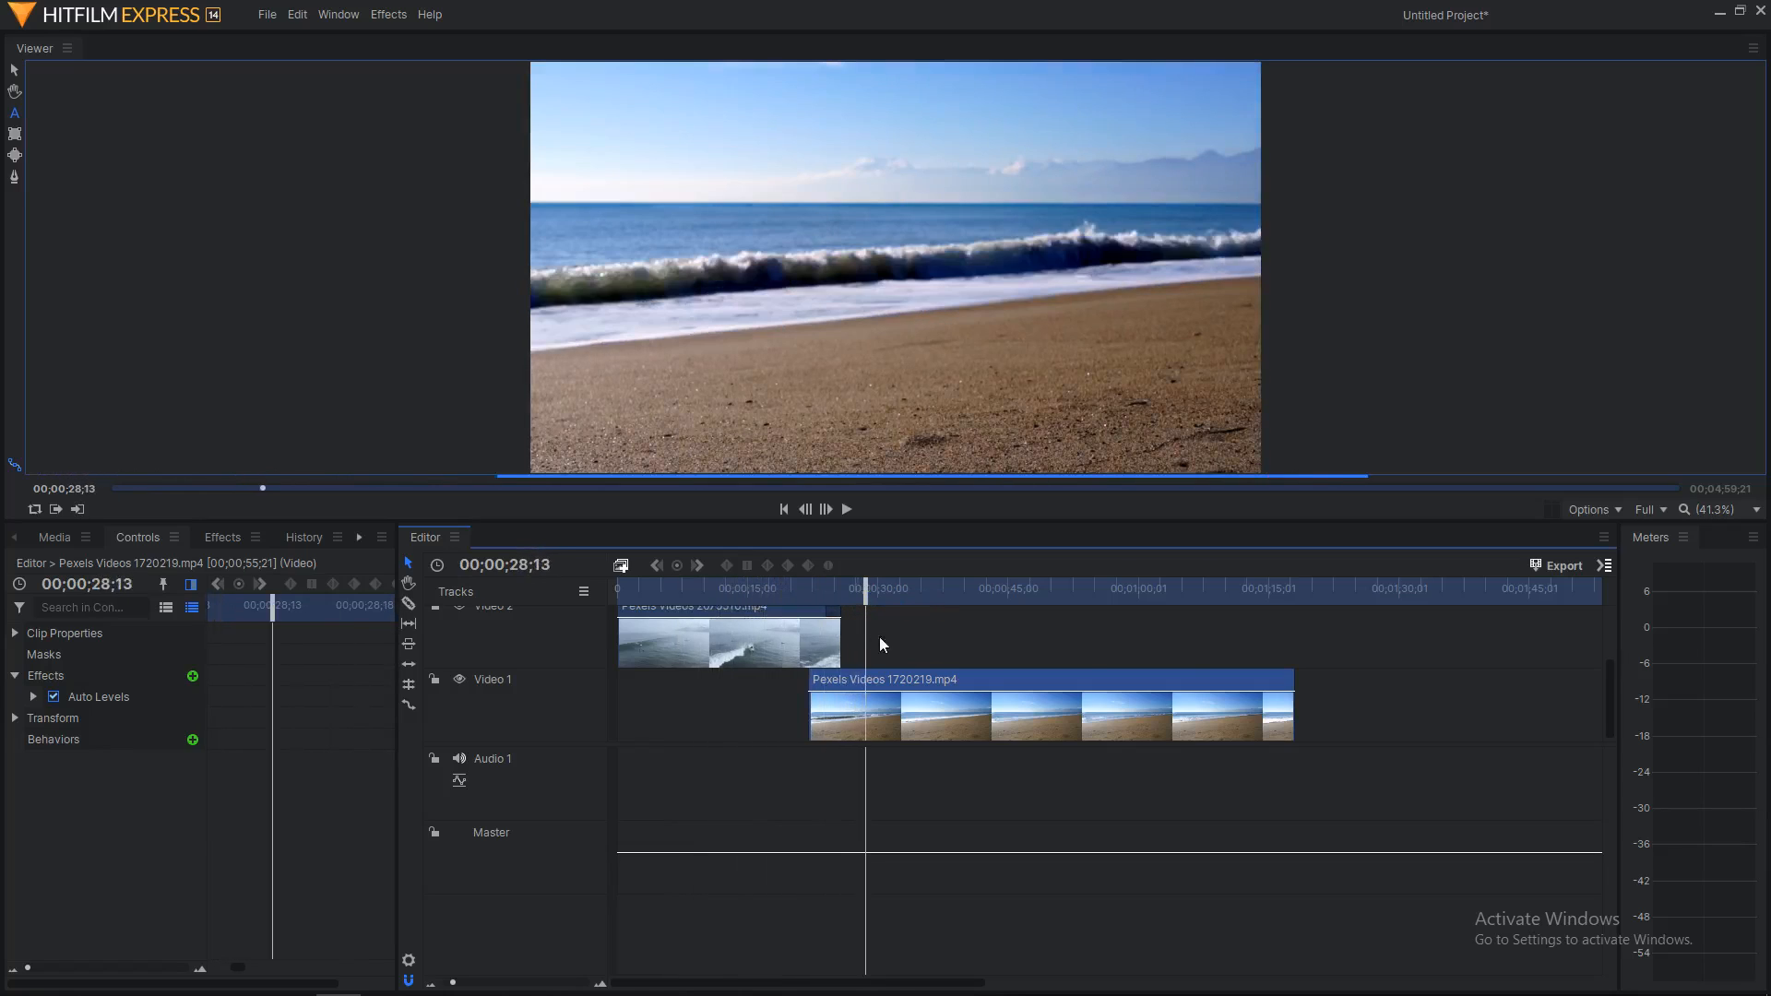
Step: Export the full timeline contents now with the YouTube 2160p UHD preset
{"action": "left_click", "coordinate": [1611, 567]}
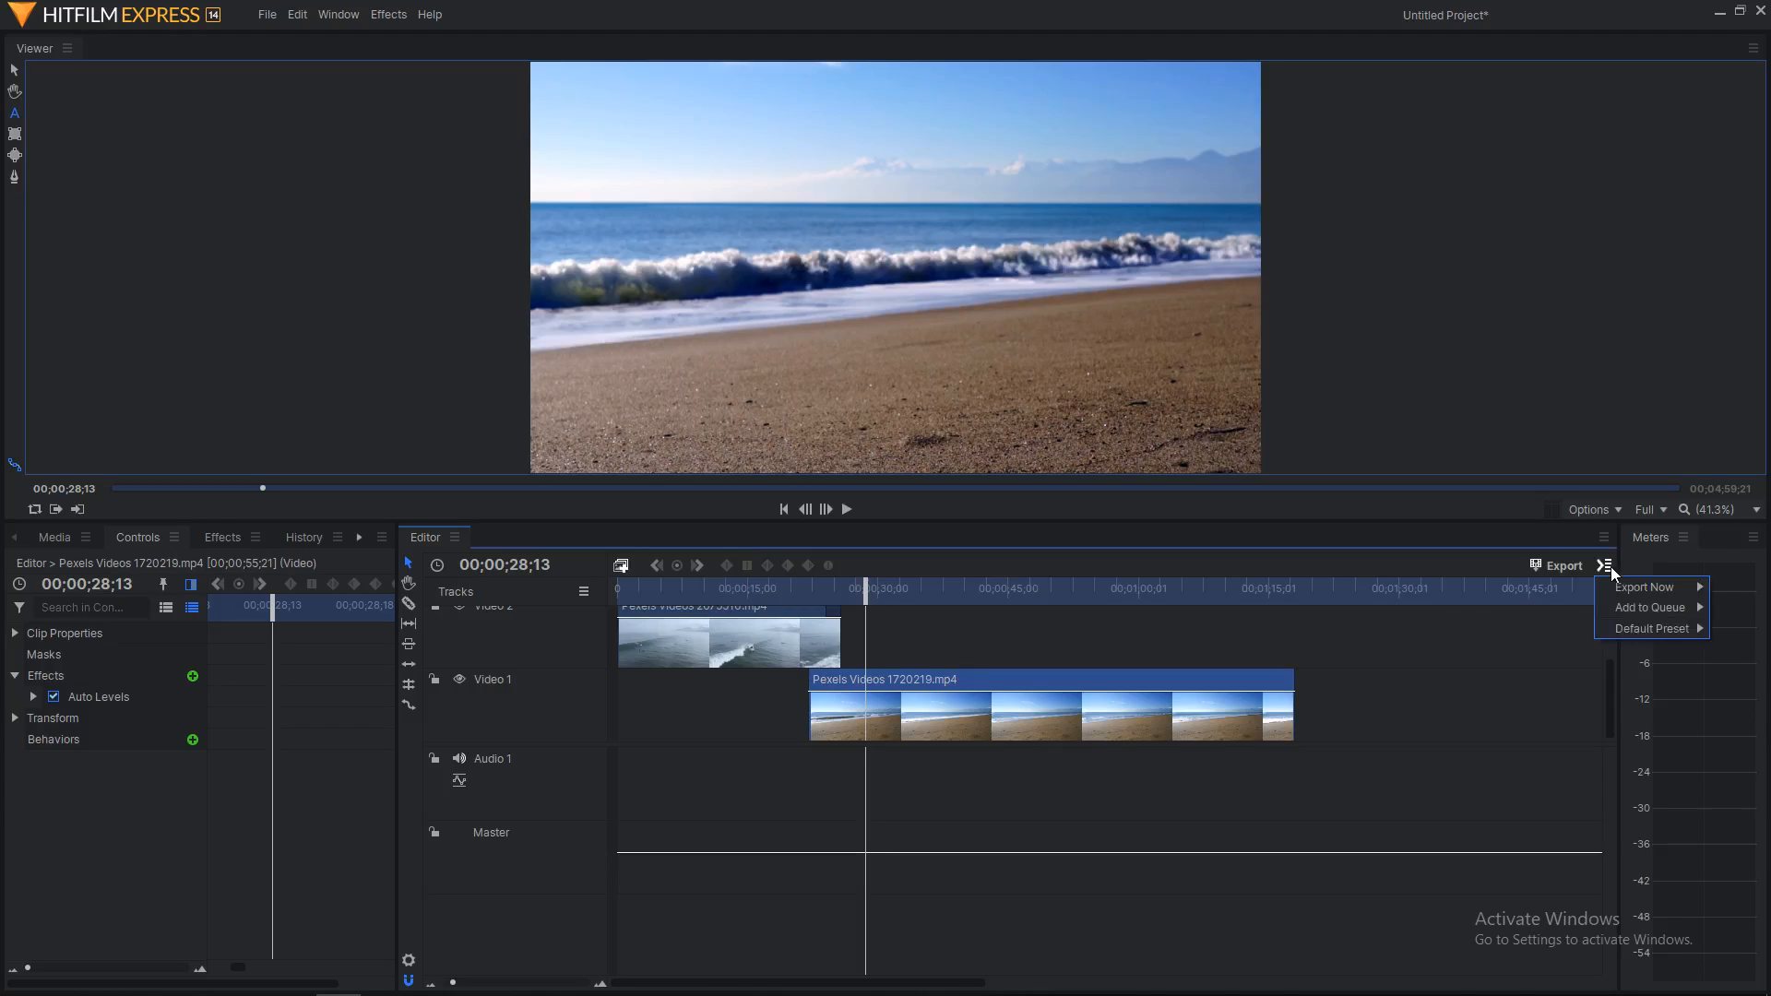
{"action": "mouse_move", "coordinate": [1652, 635]}
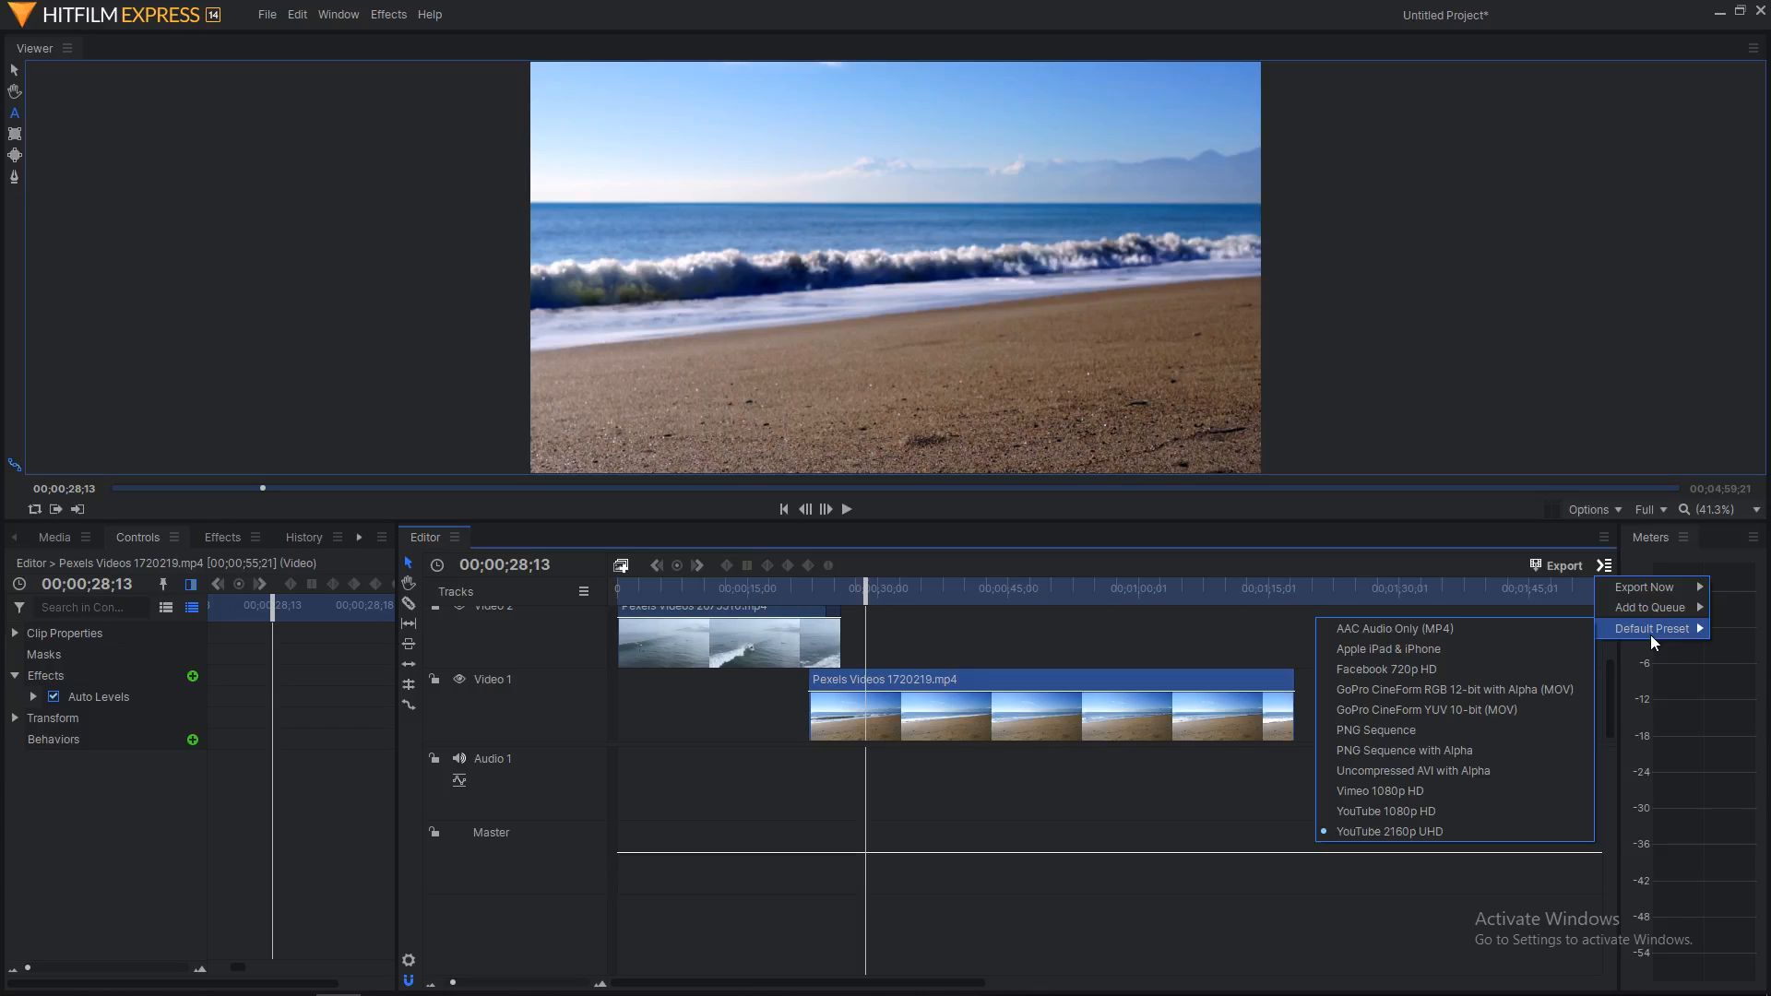
{"action": "mouse_move", "coordinate": [1635, 586]}
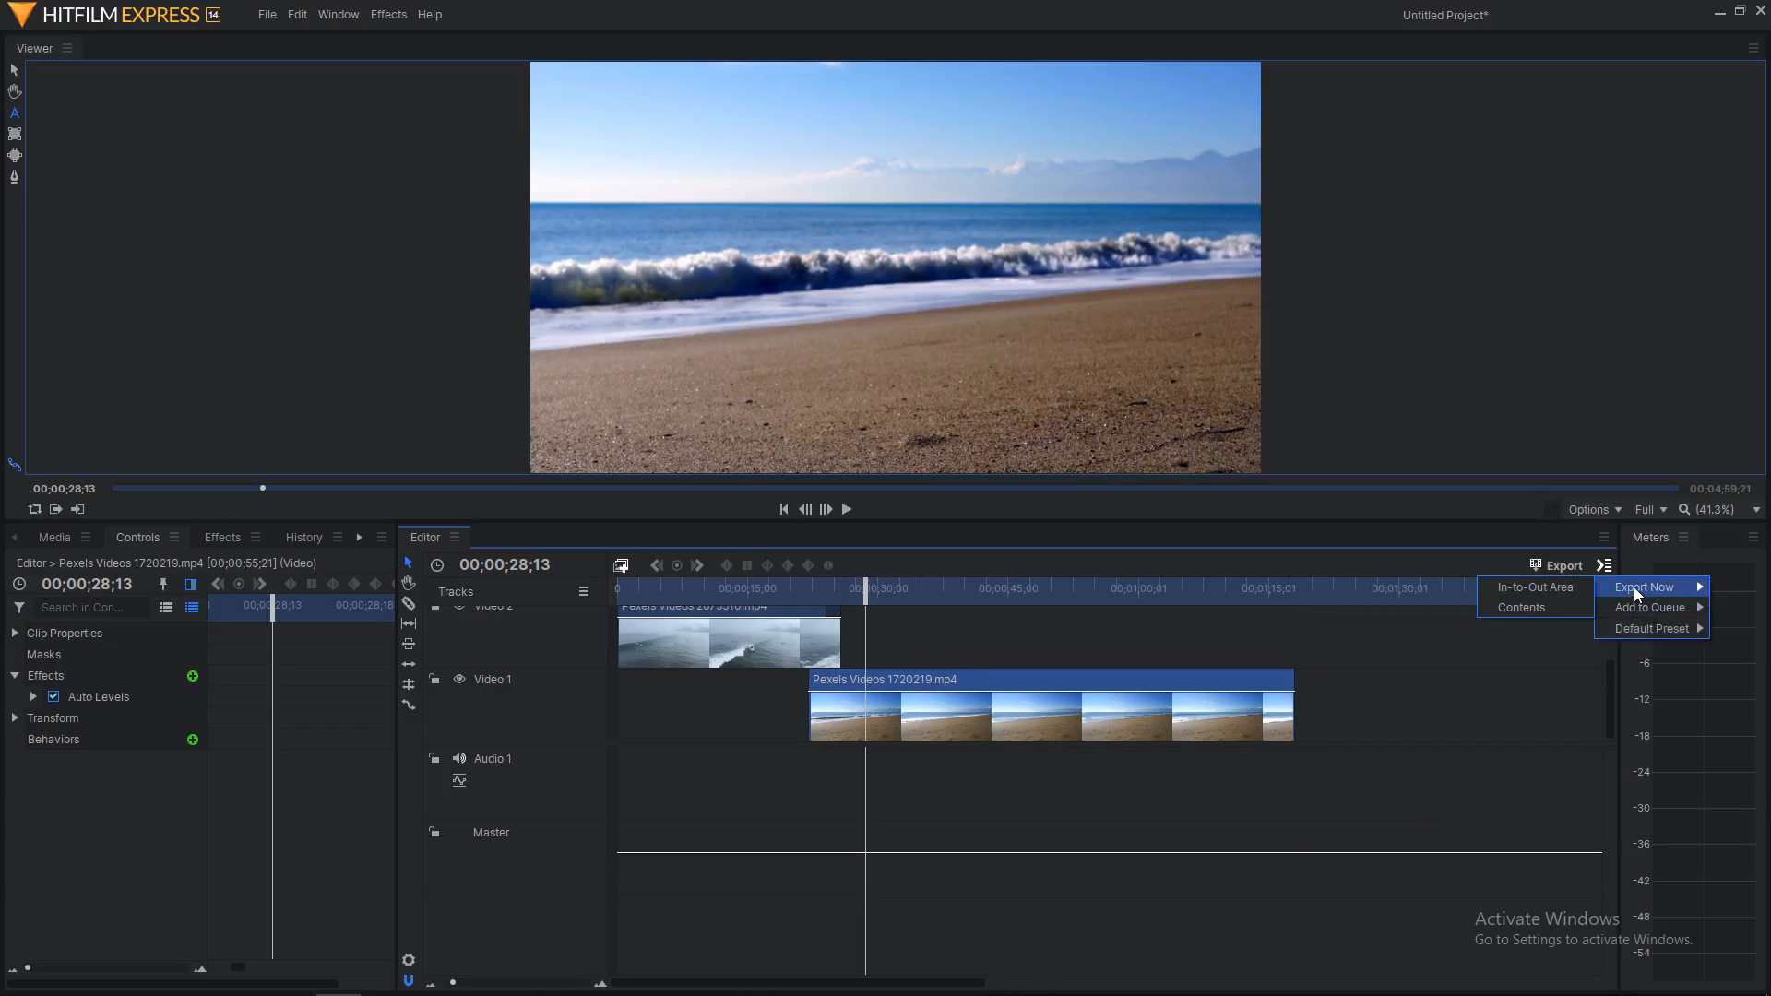
{"action": "left_click", "coordinate": [1552, 610]}
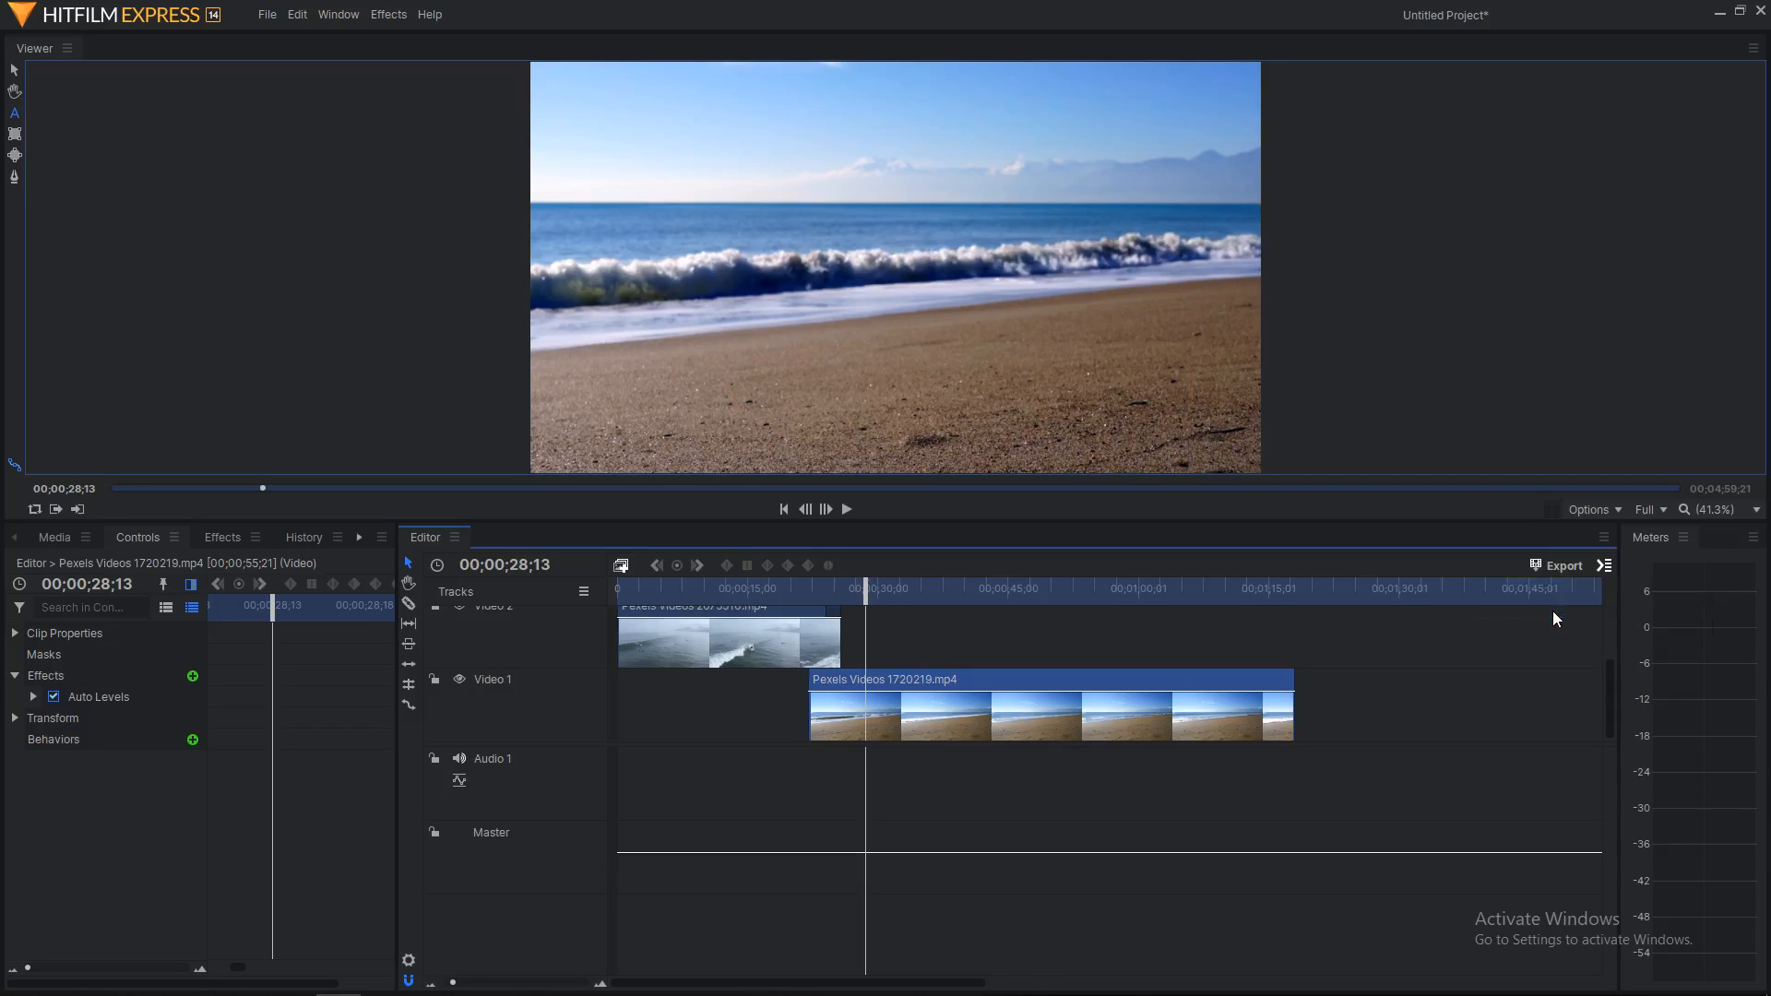